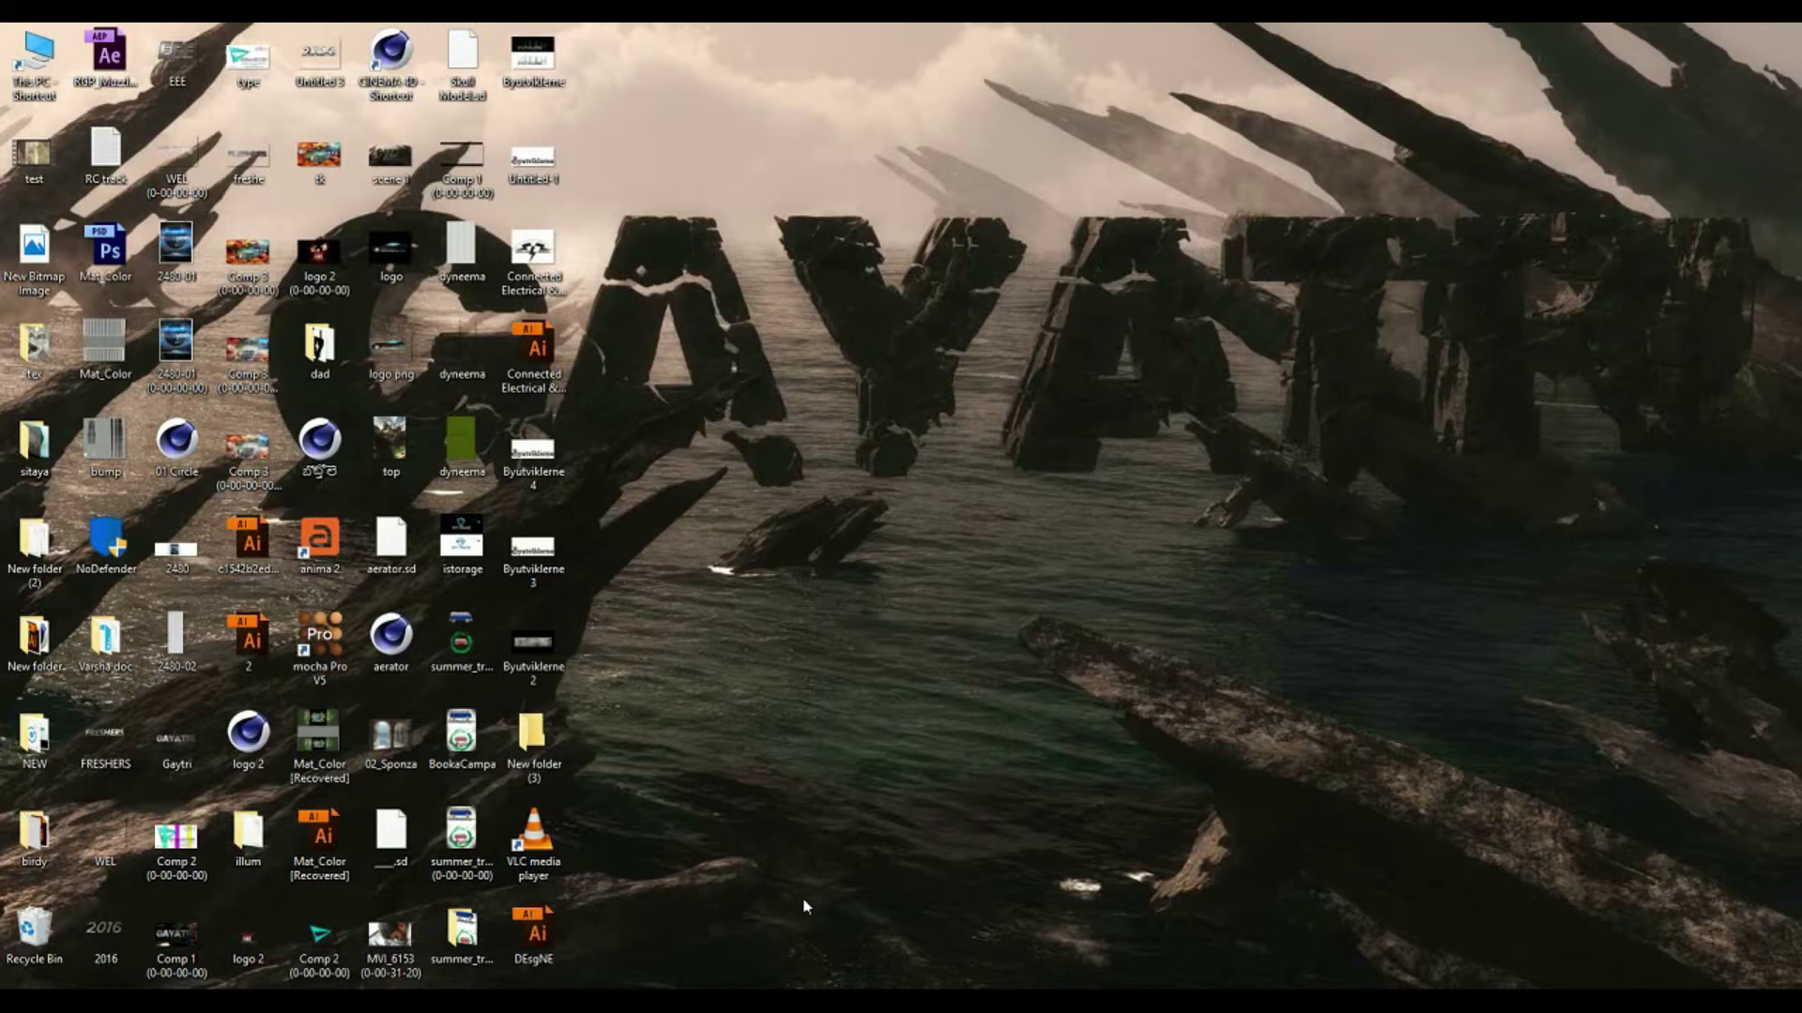
Bring After Effects forward, open E18A9908.MOV Comp 1 from the Mini-Flowchart, and show the Footage viewer.
mouse_move(804, 1000)
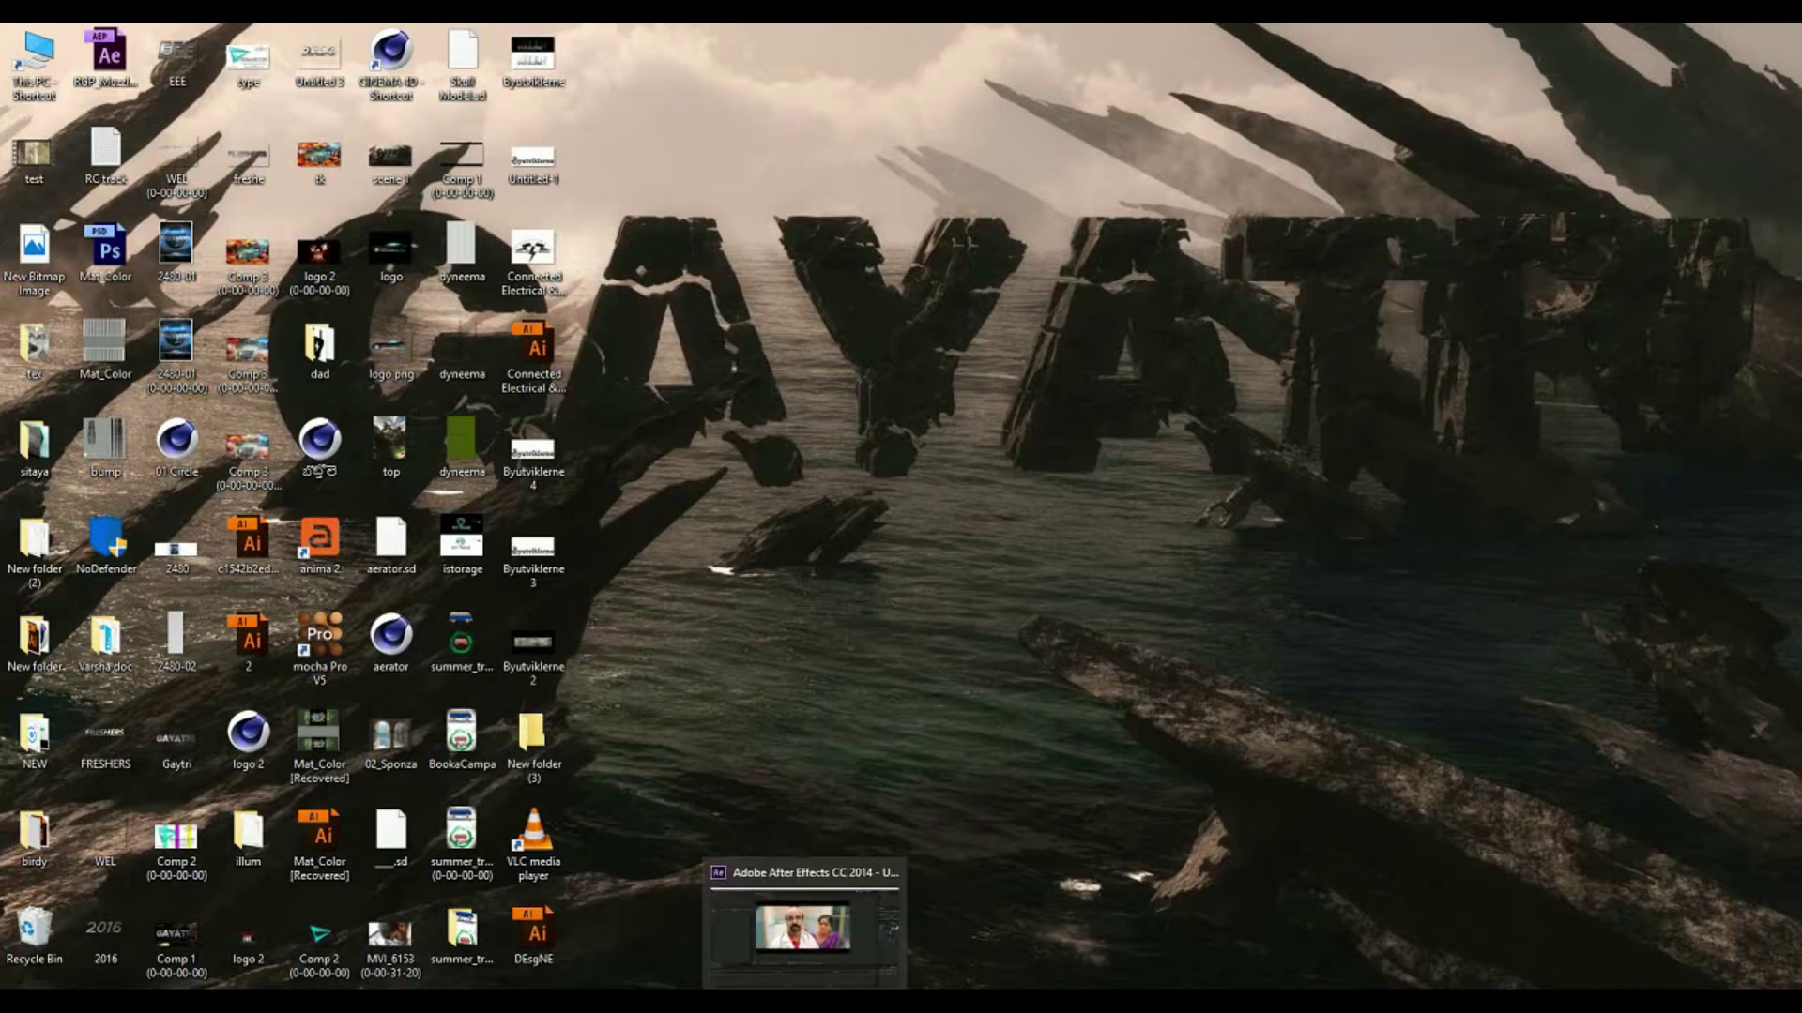
left_click(804, 929)
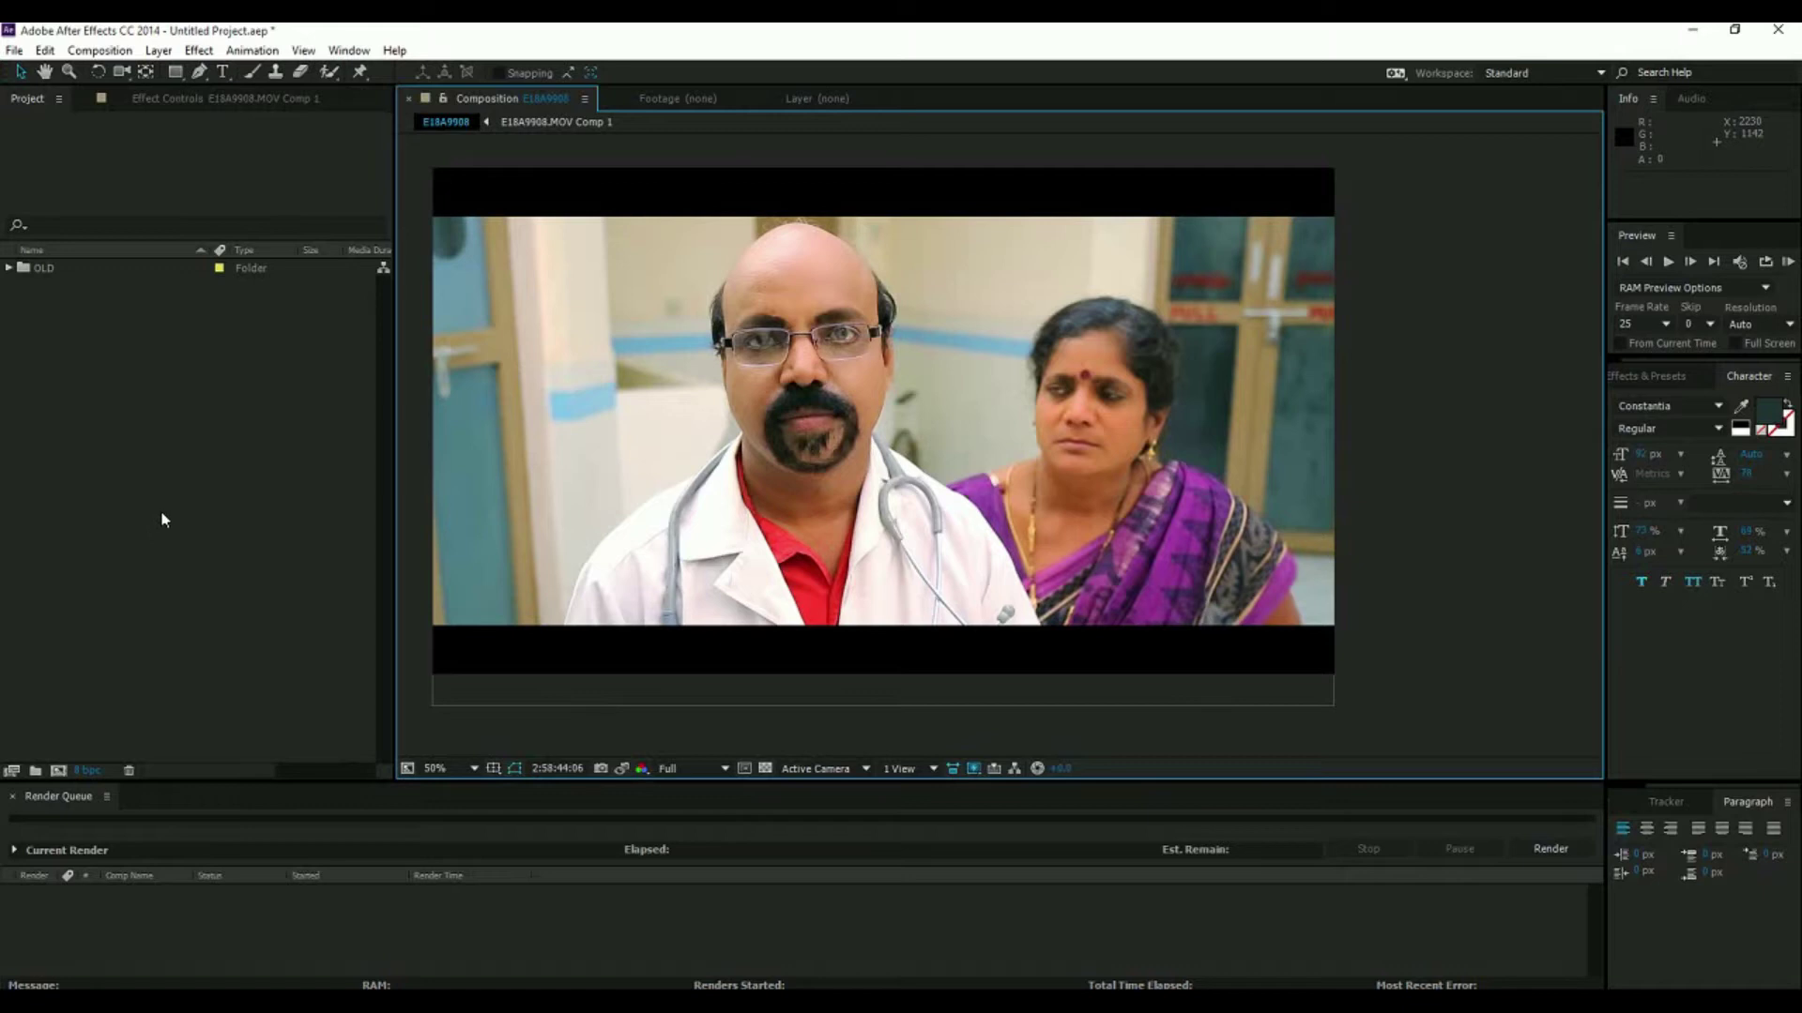
left_click(486, 123)
left_click(628, 126)
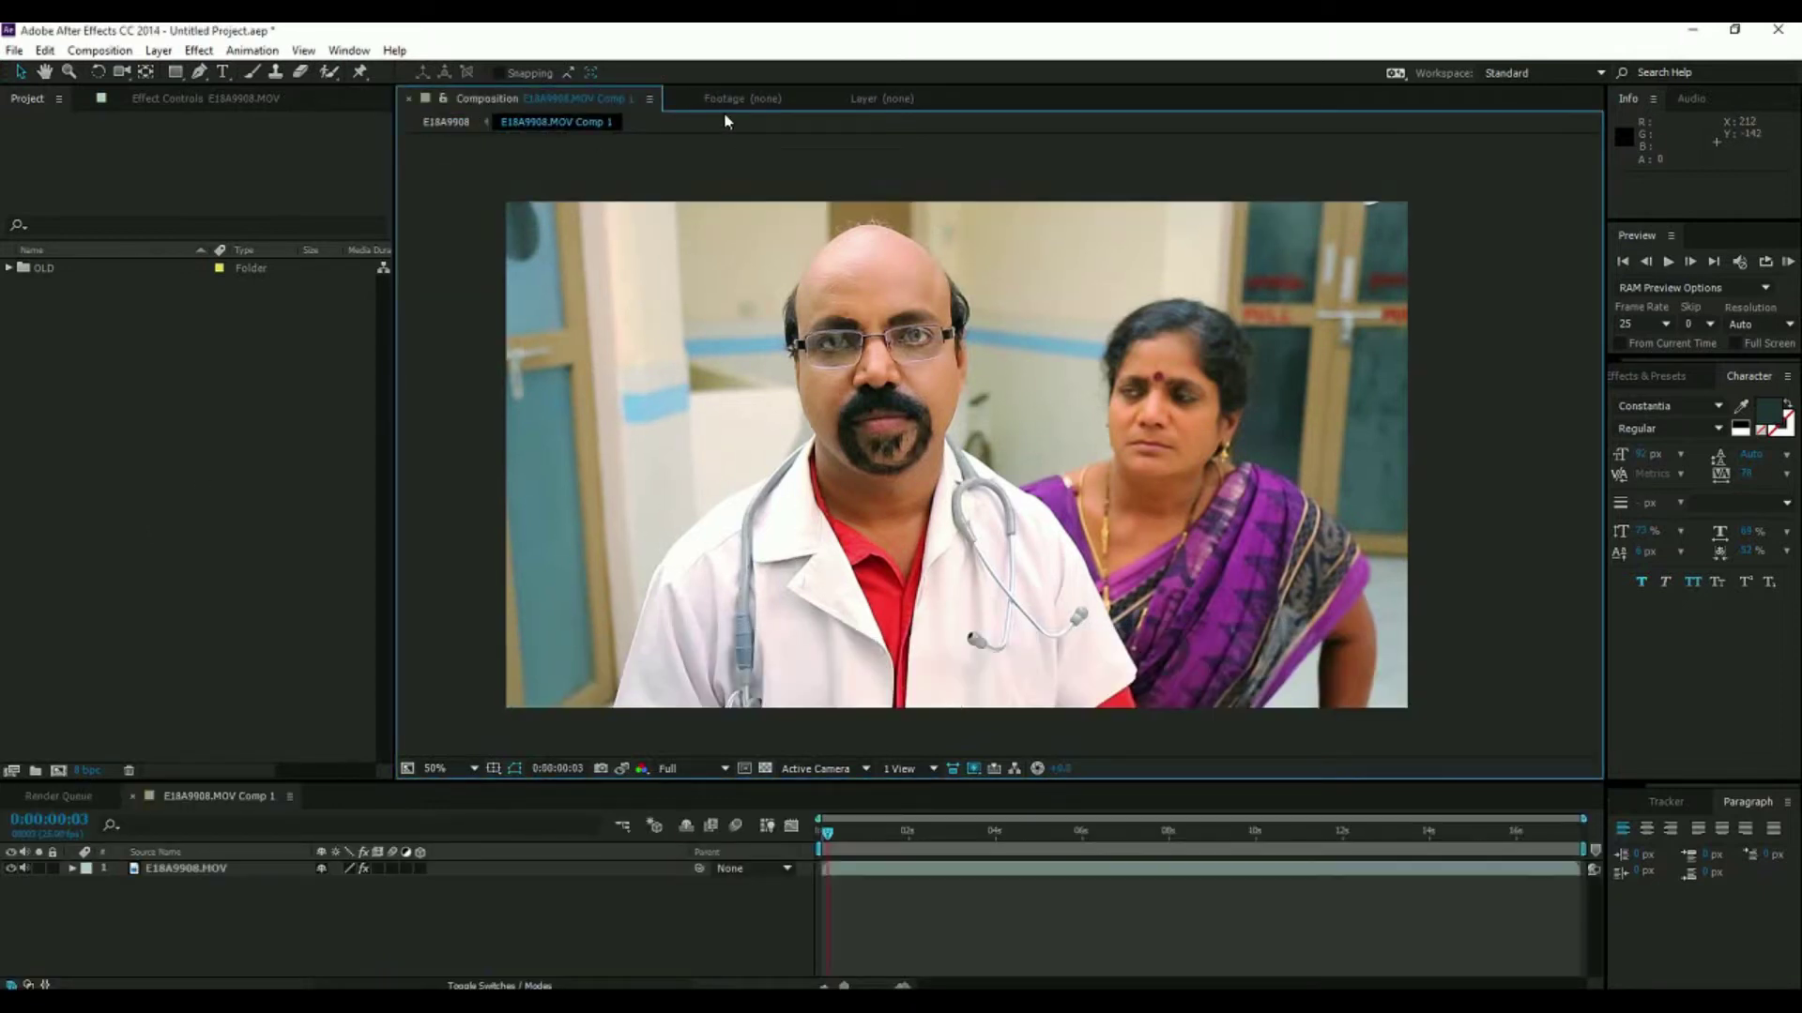
left_click(746, 99)
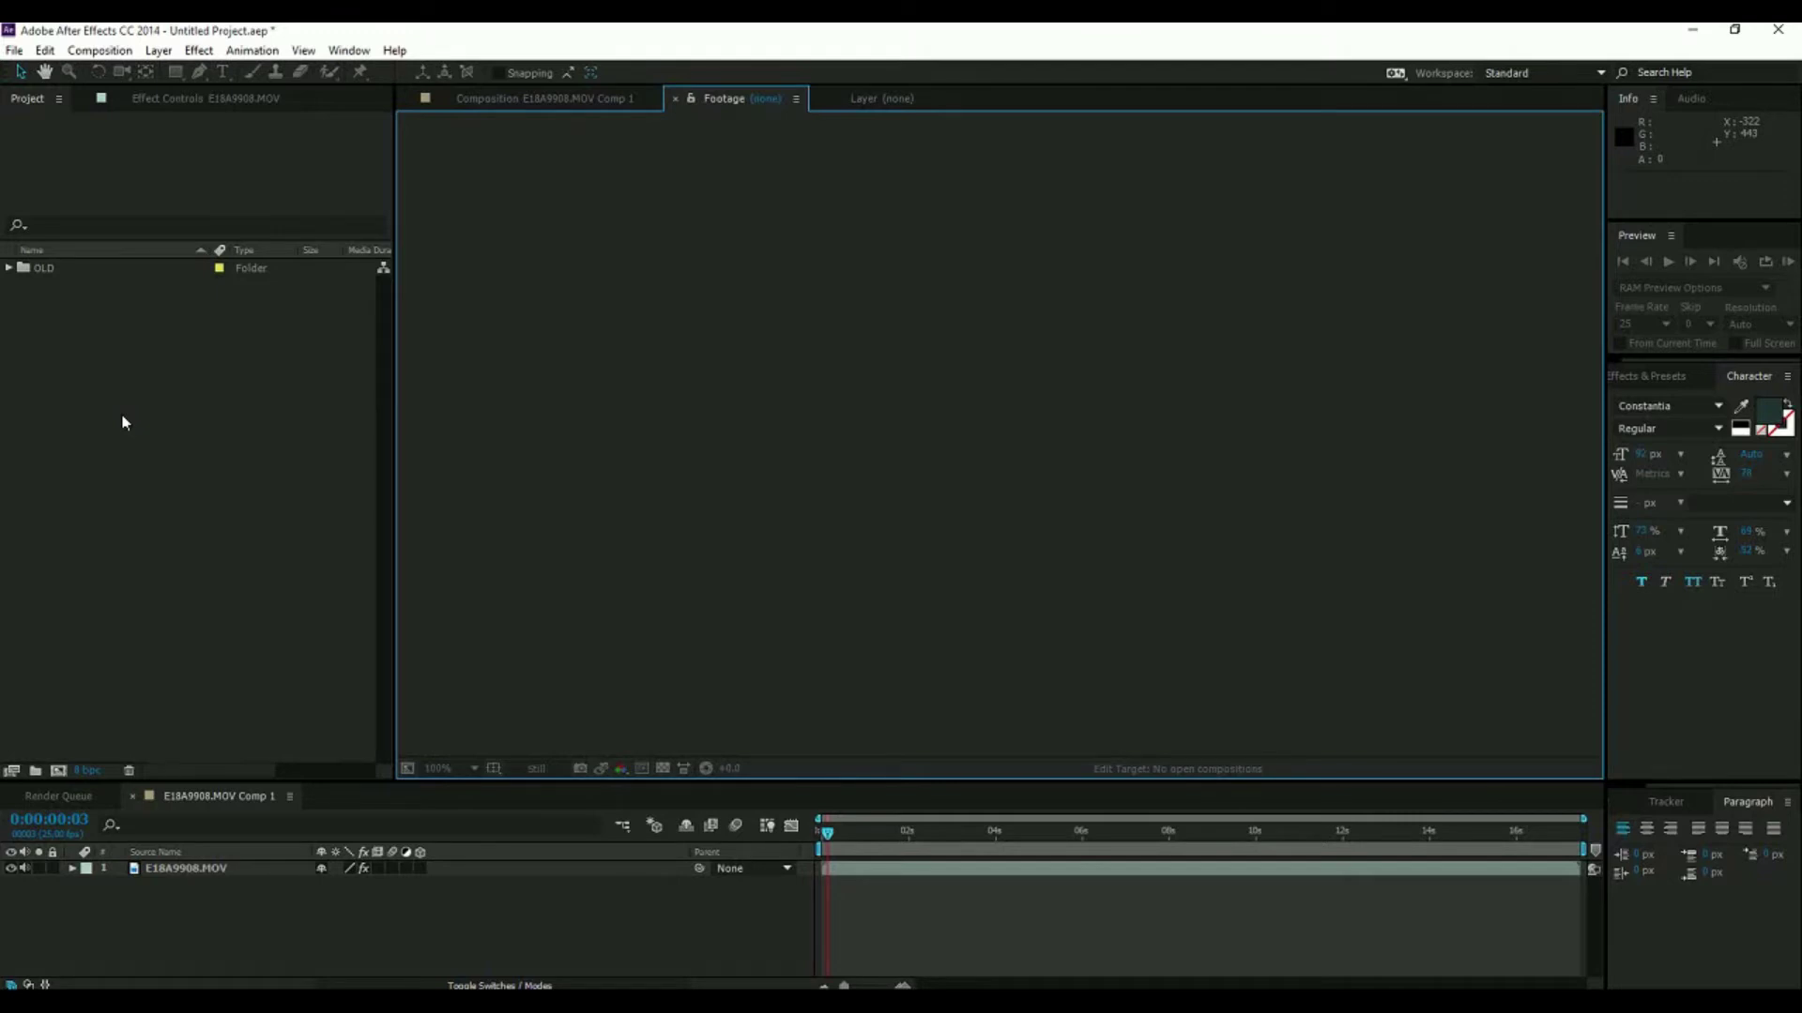
Import the clip E18A9908 from the 100EOS5D folder via File > Import > File.
left_click(14, 51)
mouse_move(234, 292)
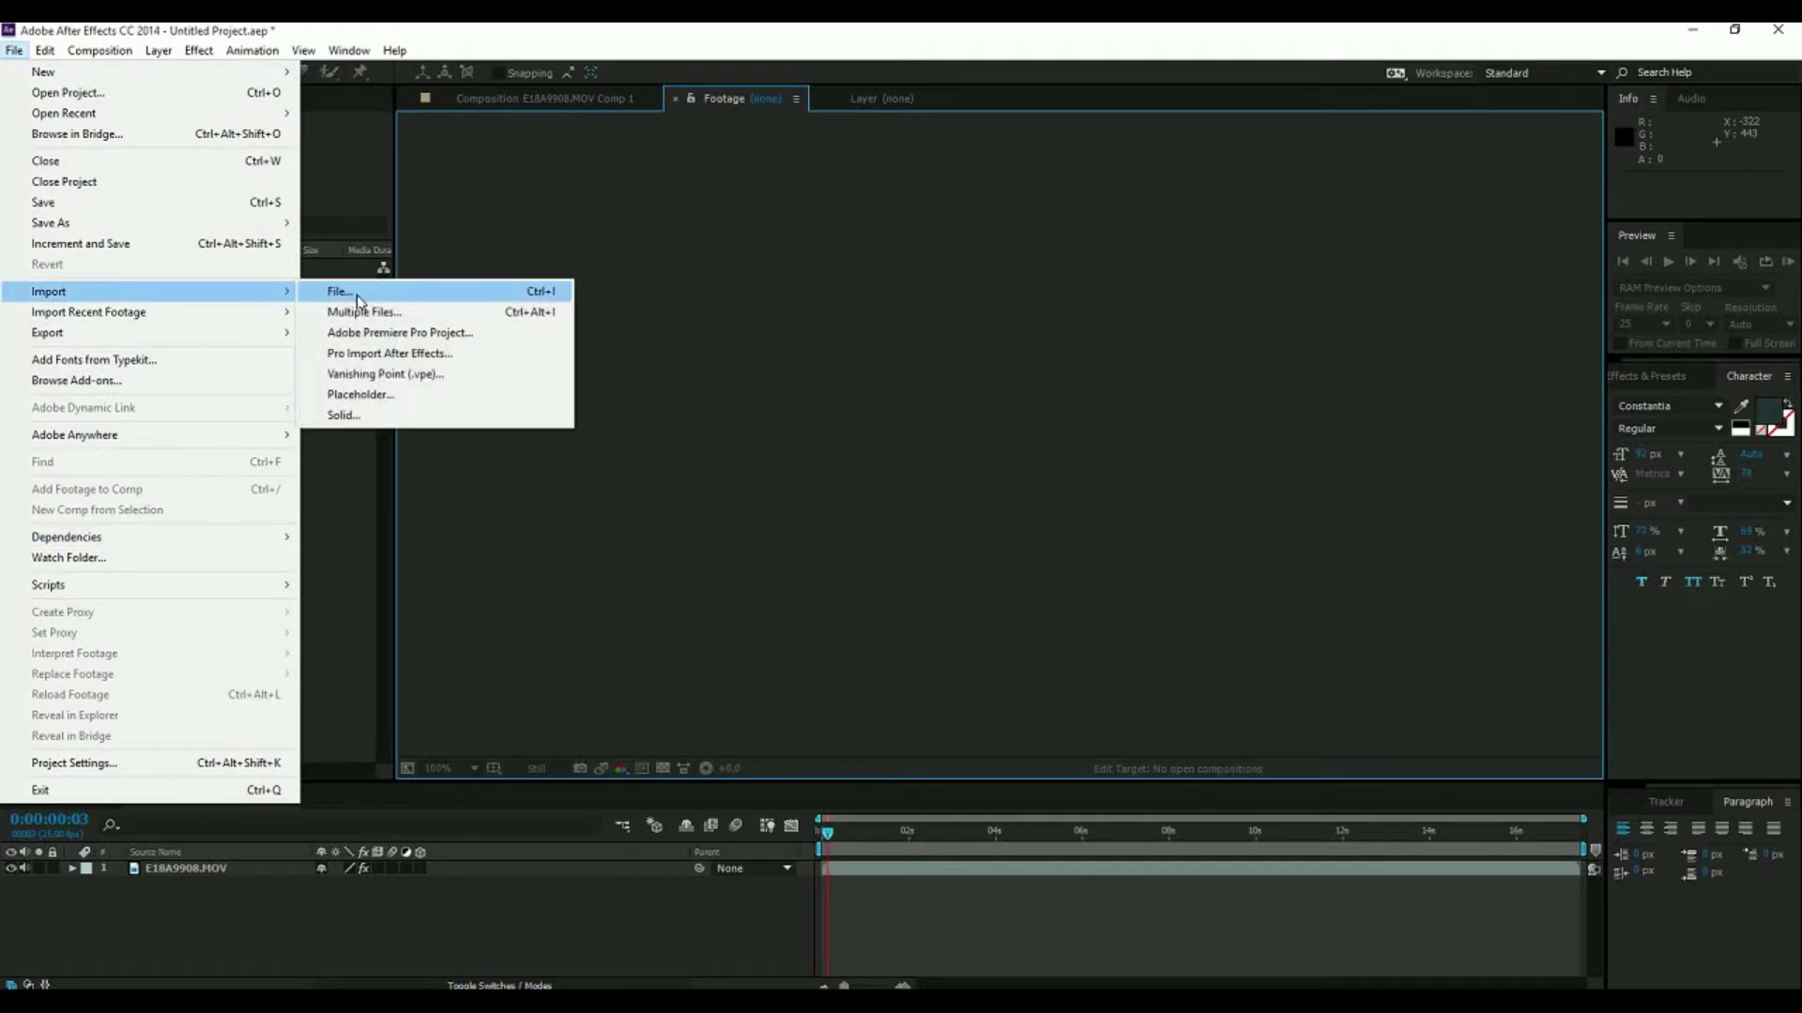
left_click(357, 301)
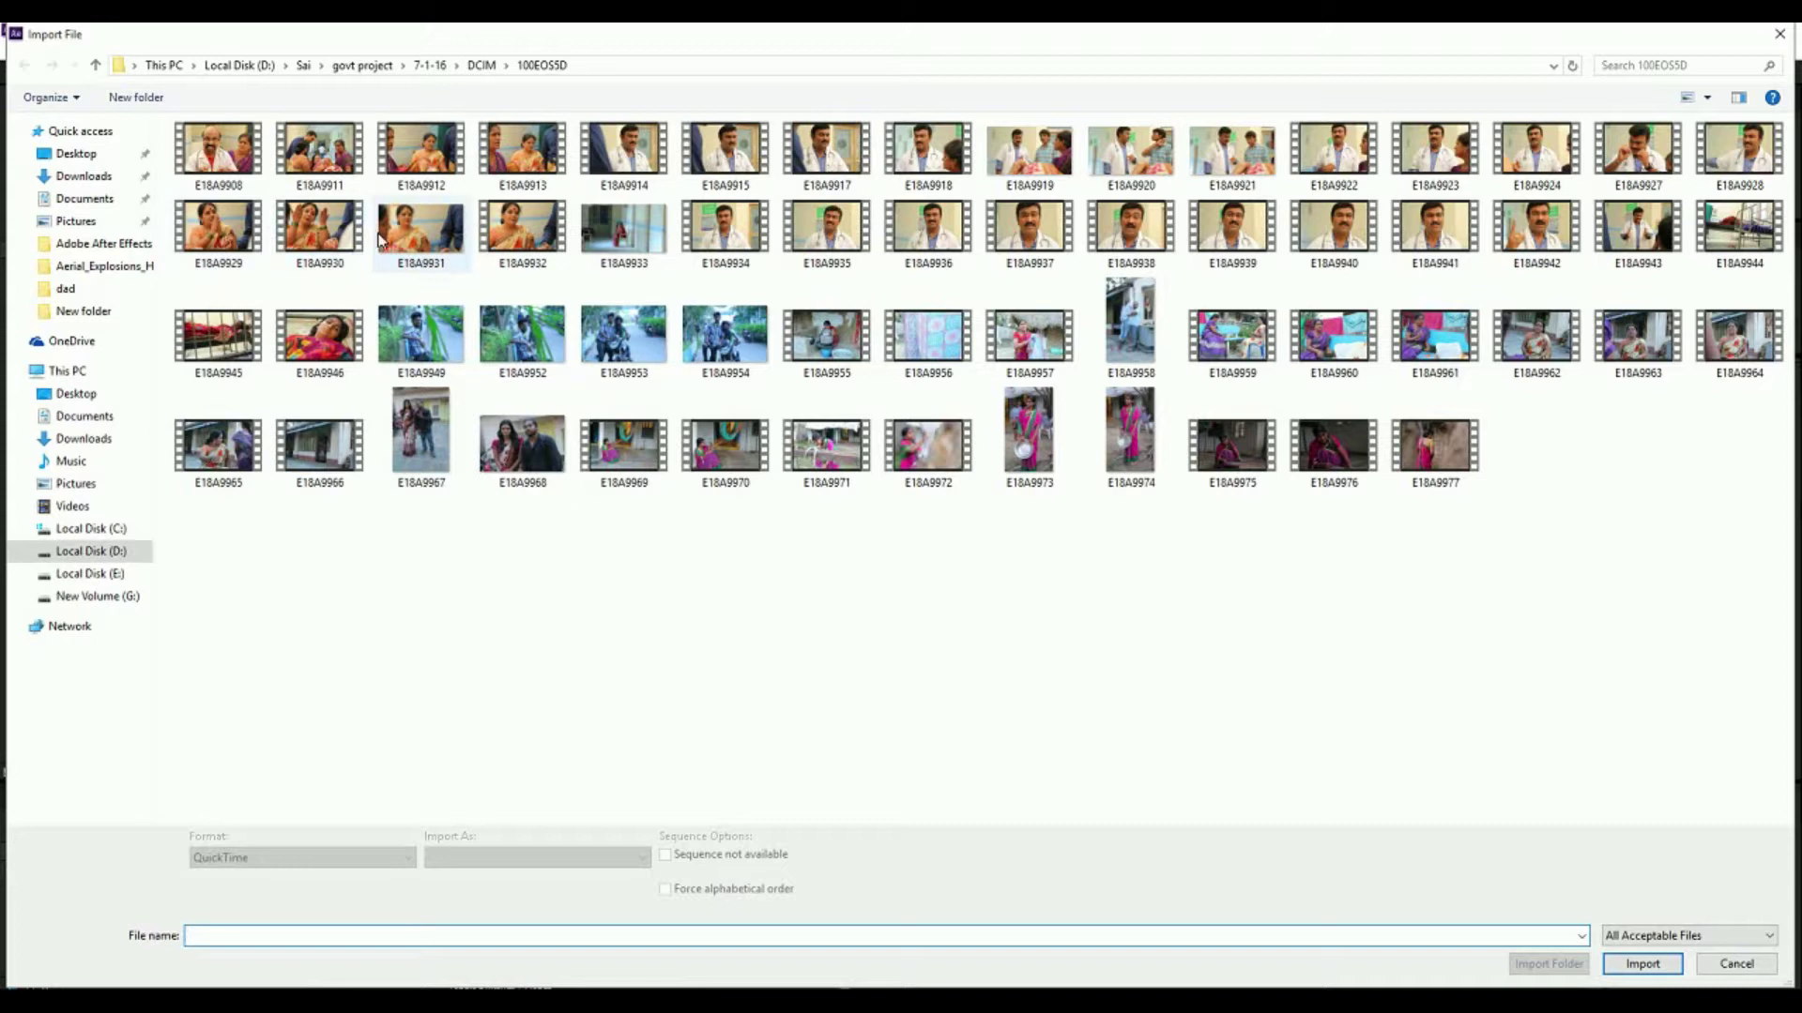
left_click(236, 171)
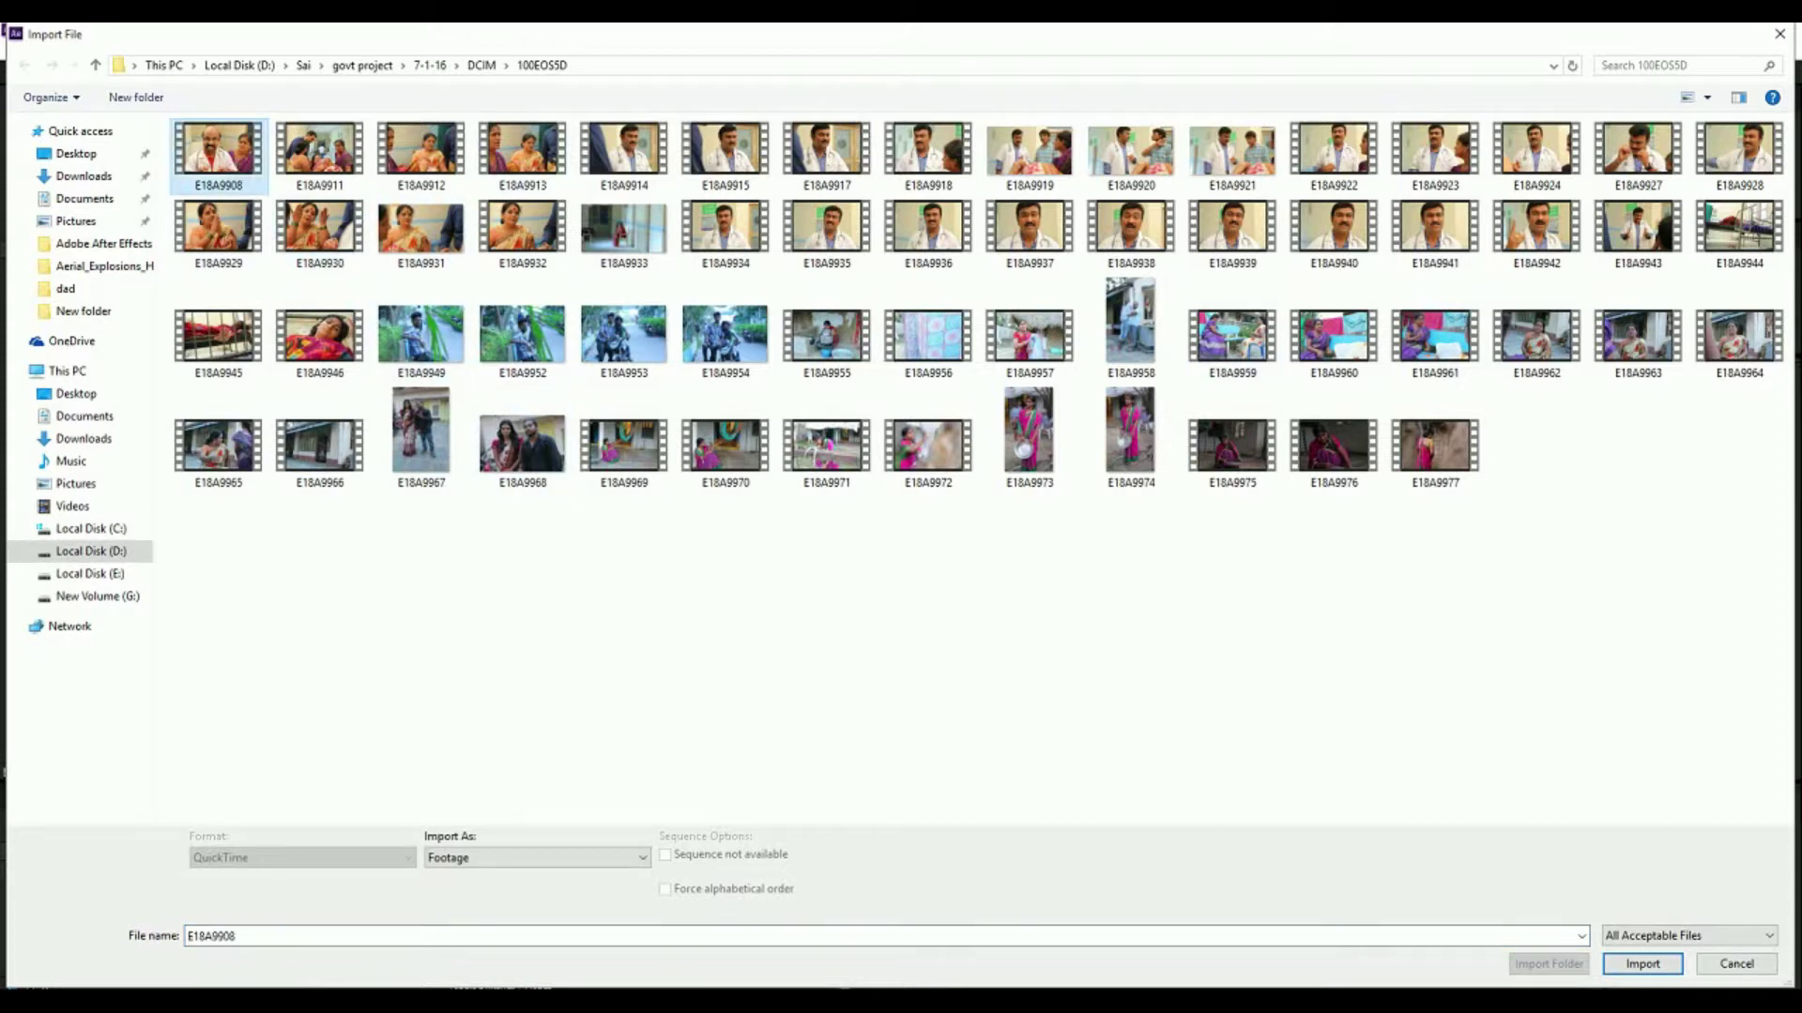
left_click(1644, 965)
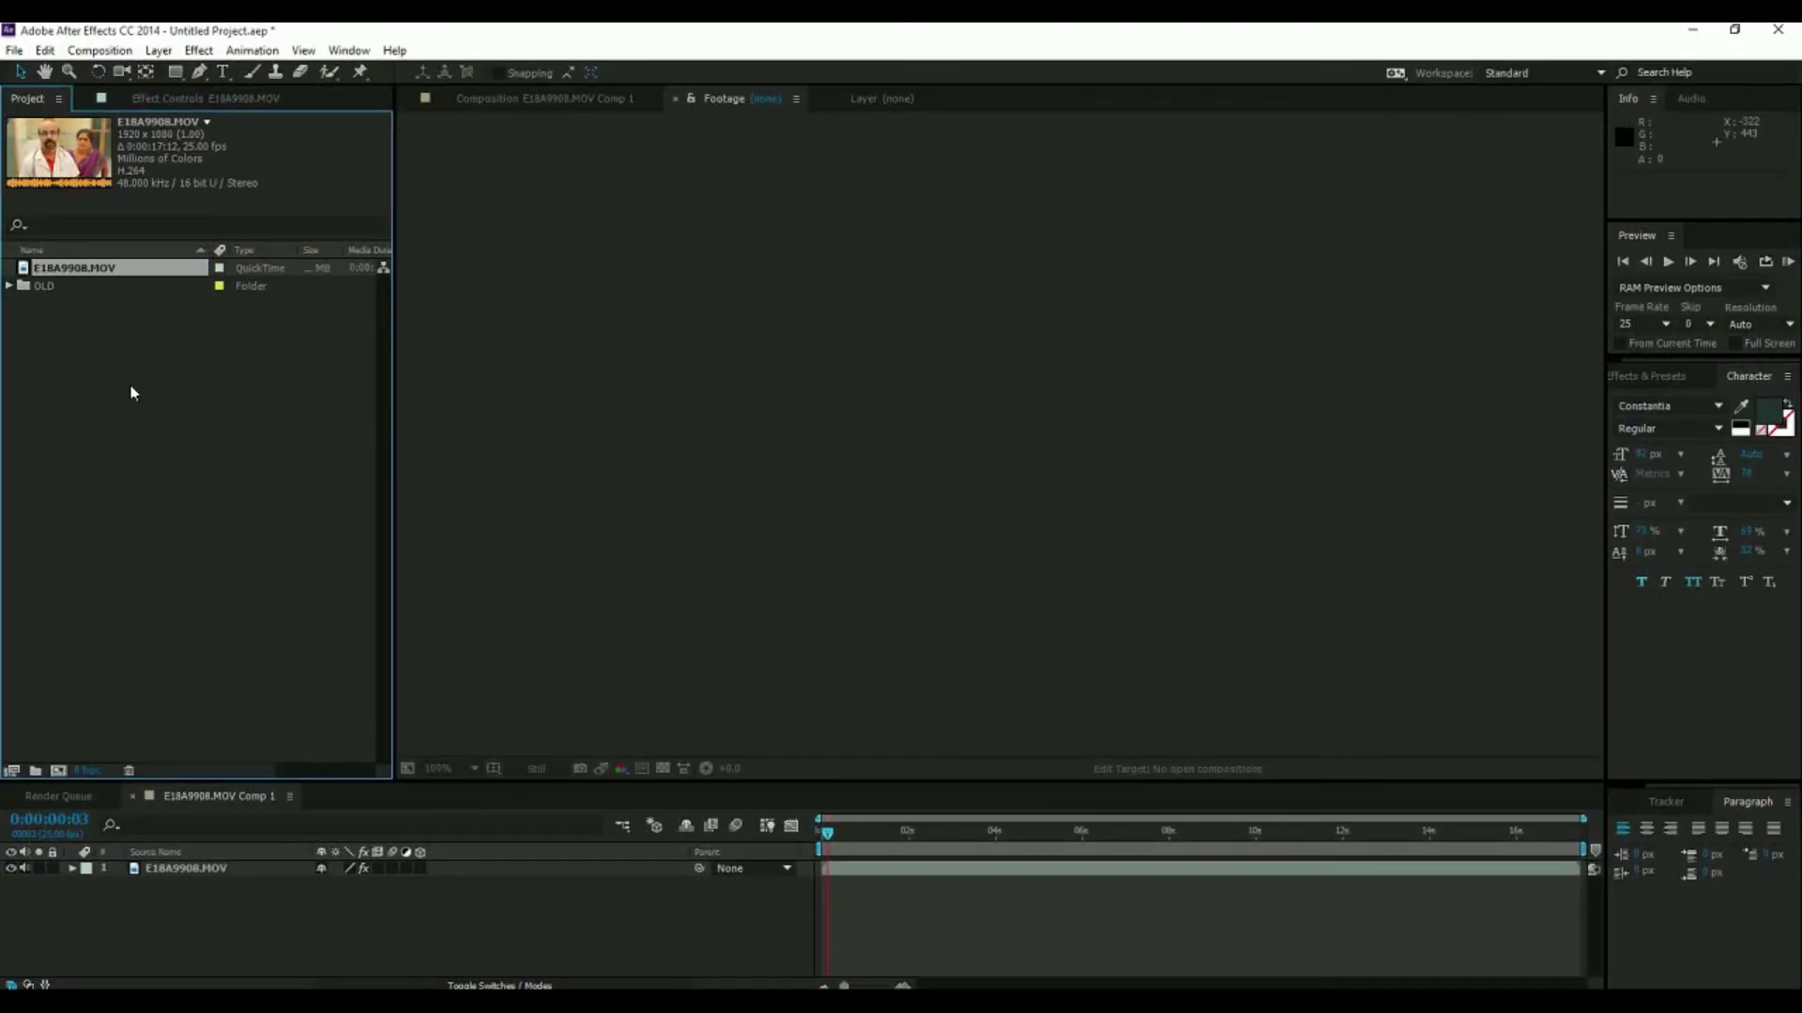
Dismiss the reopened import window and drag E18A9908.MOV to the new-composition button.
double_click(133, 493)
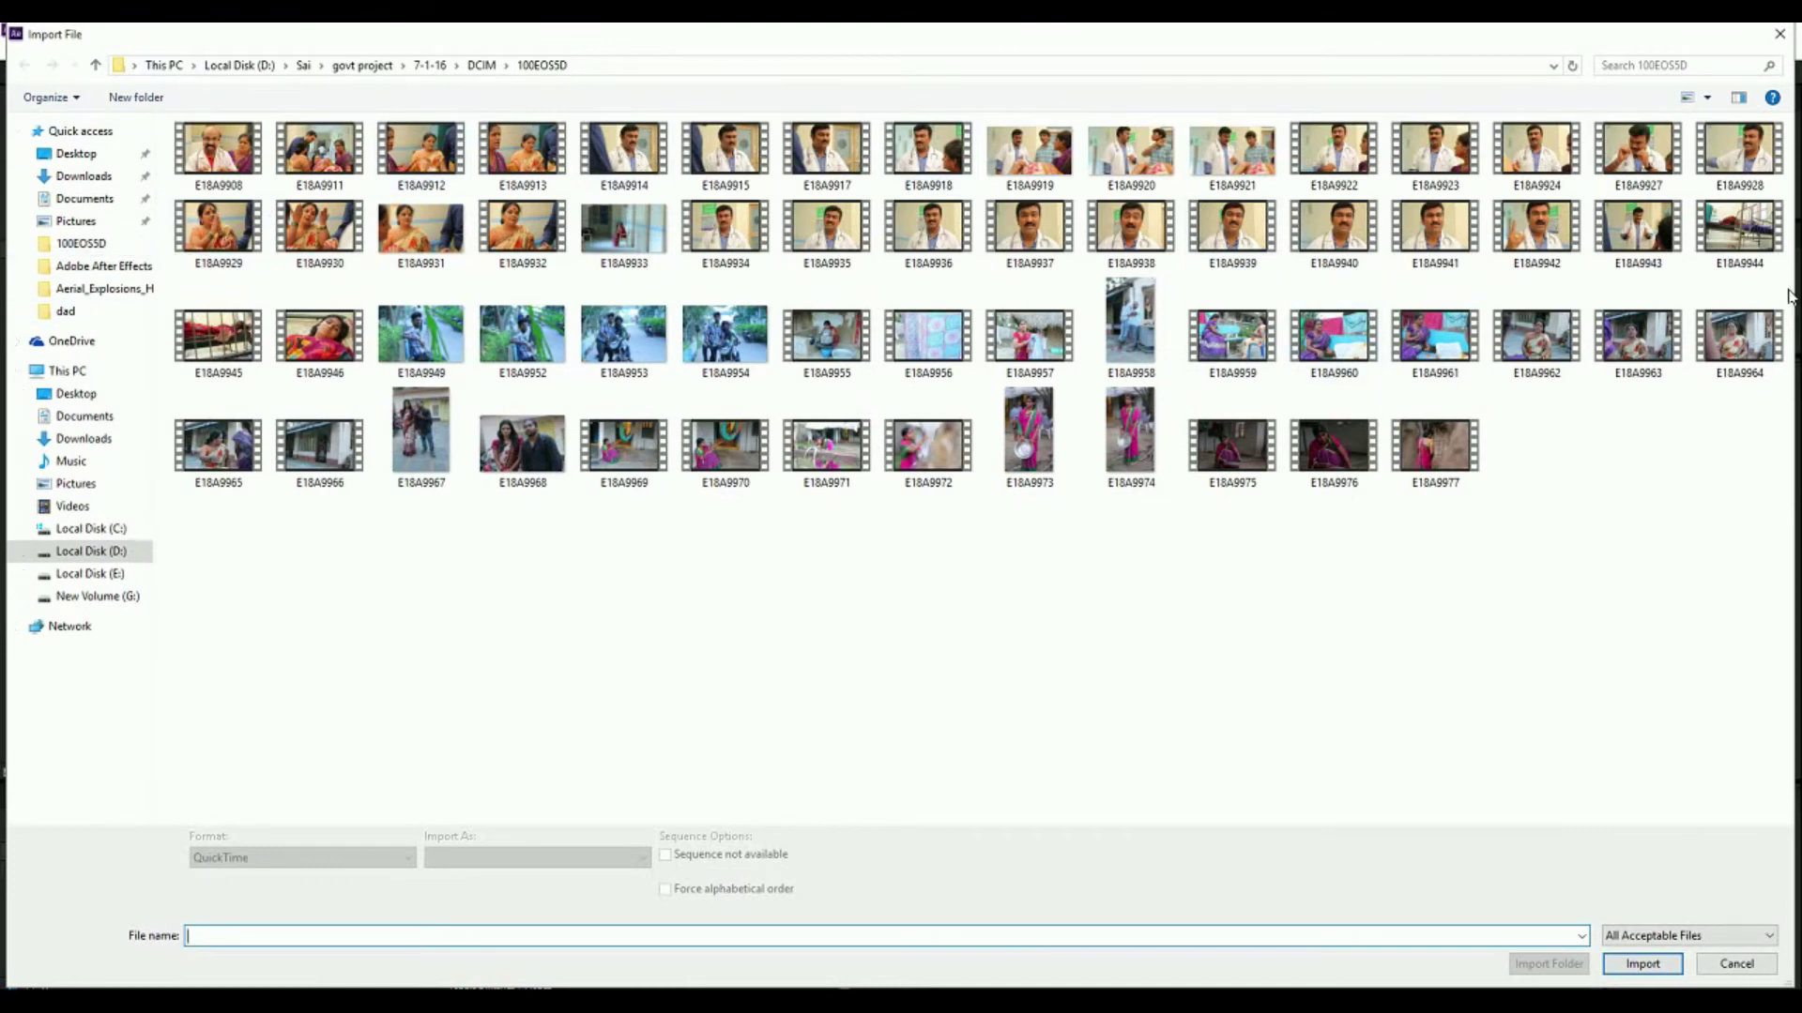
left_click(1780, 38)
left_click(74, 269)
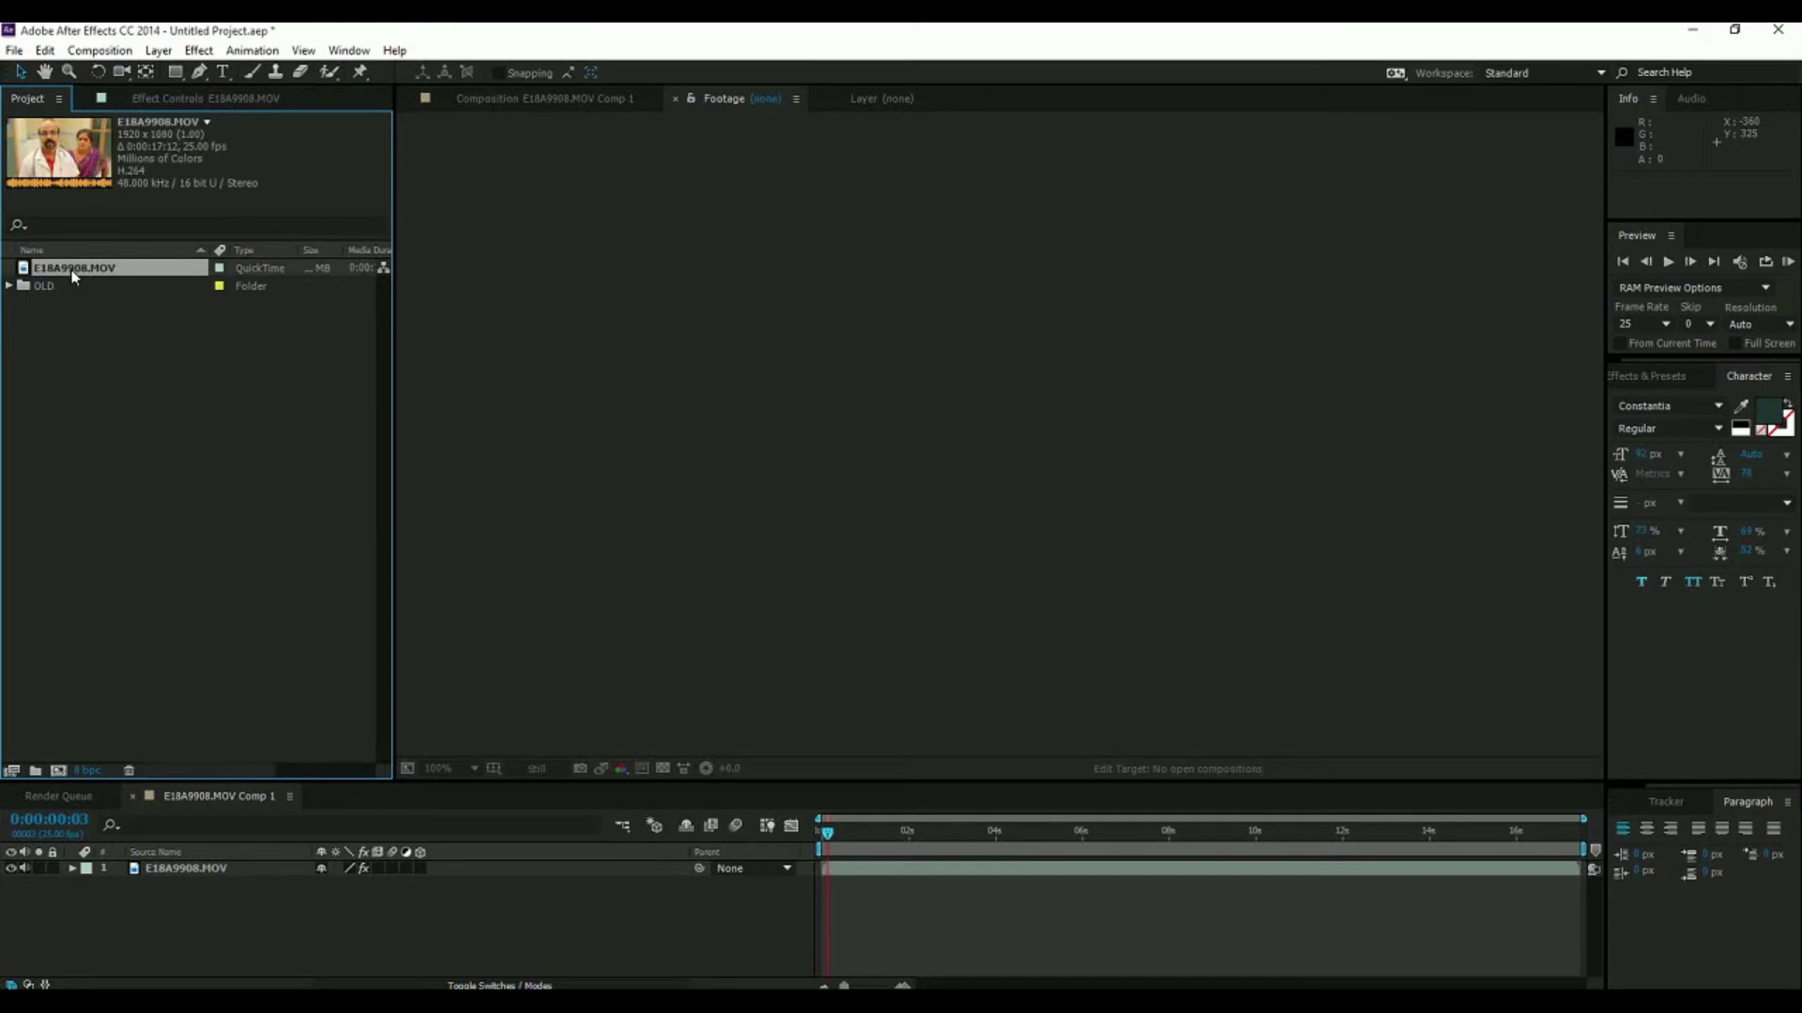
mouse_move(71, 268)
left_mouse_down()
mouse_move(81, 777)
mouse_move(63, 773)
left_mouse_up()
Create composition E18A9909 from E18A9908.MOV and preview its early frames on the time ruler.
left_click(58, 774)
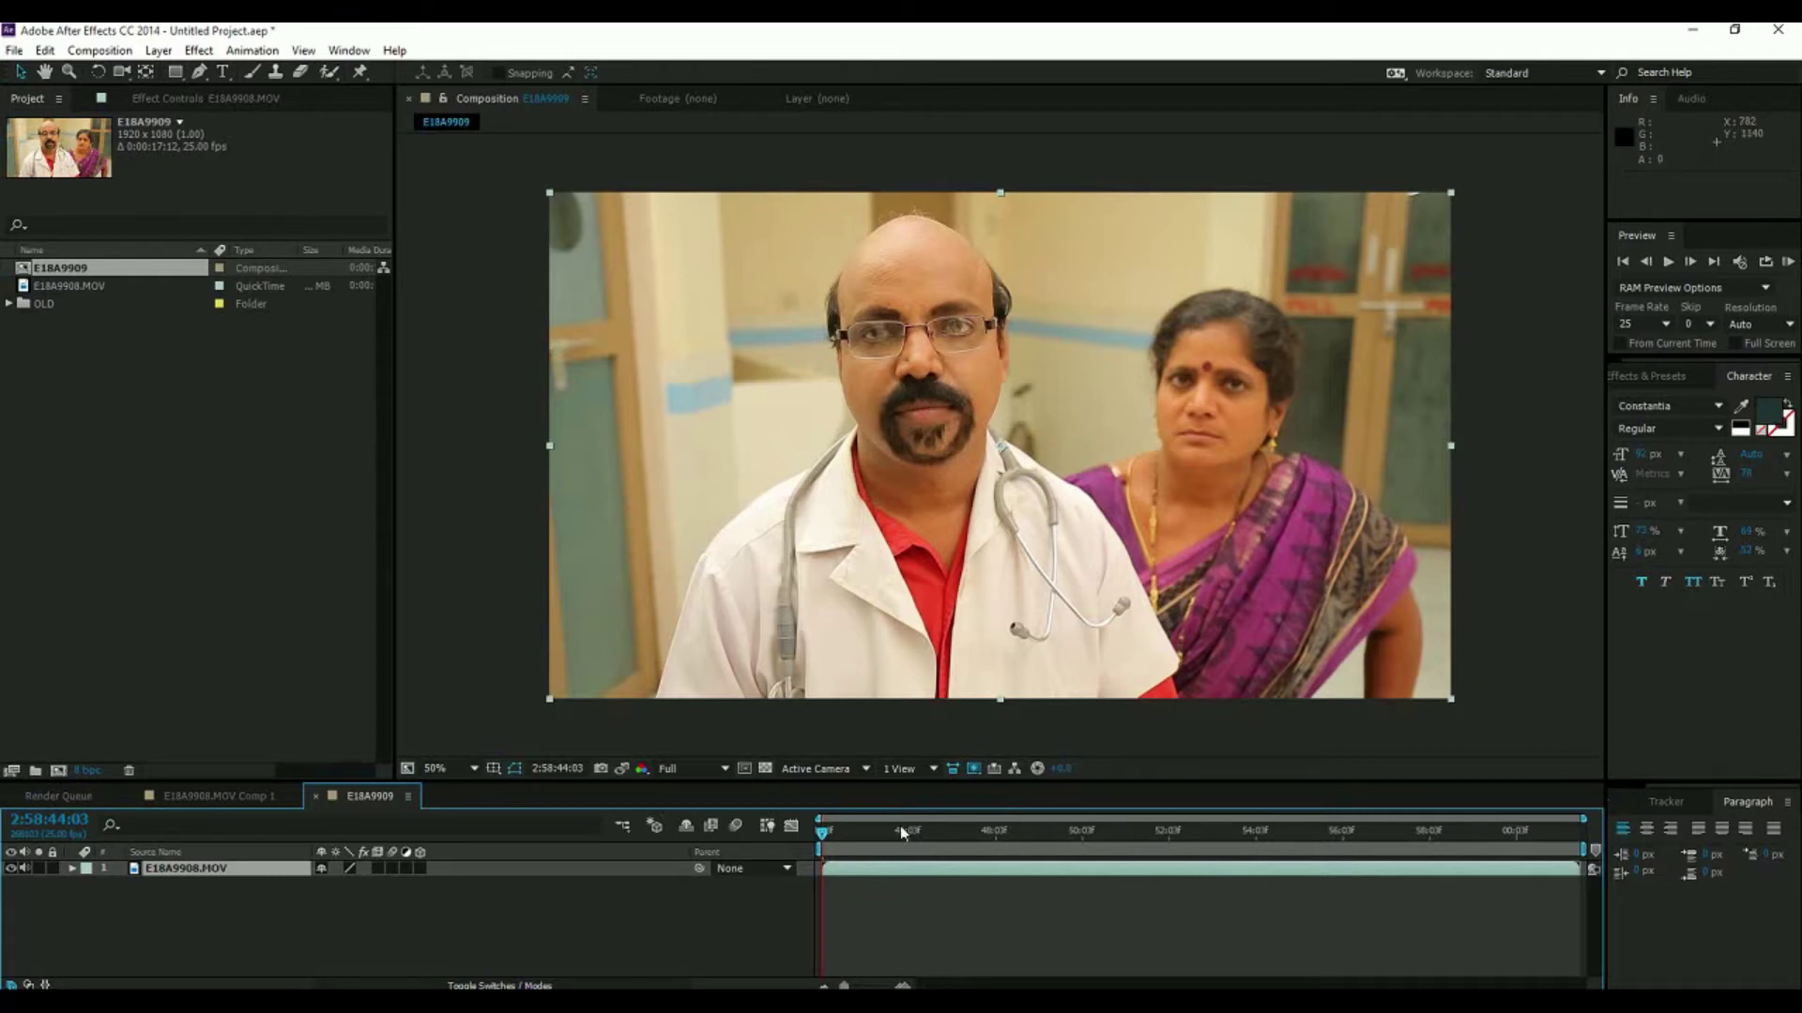
left_click(1022, 831)
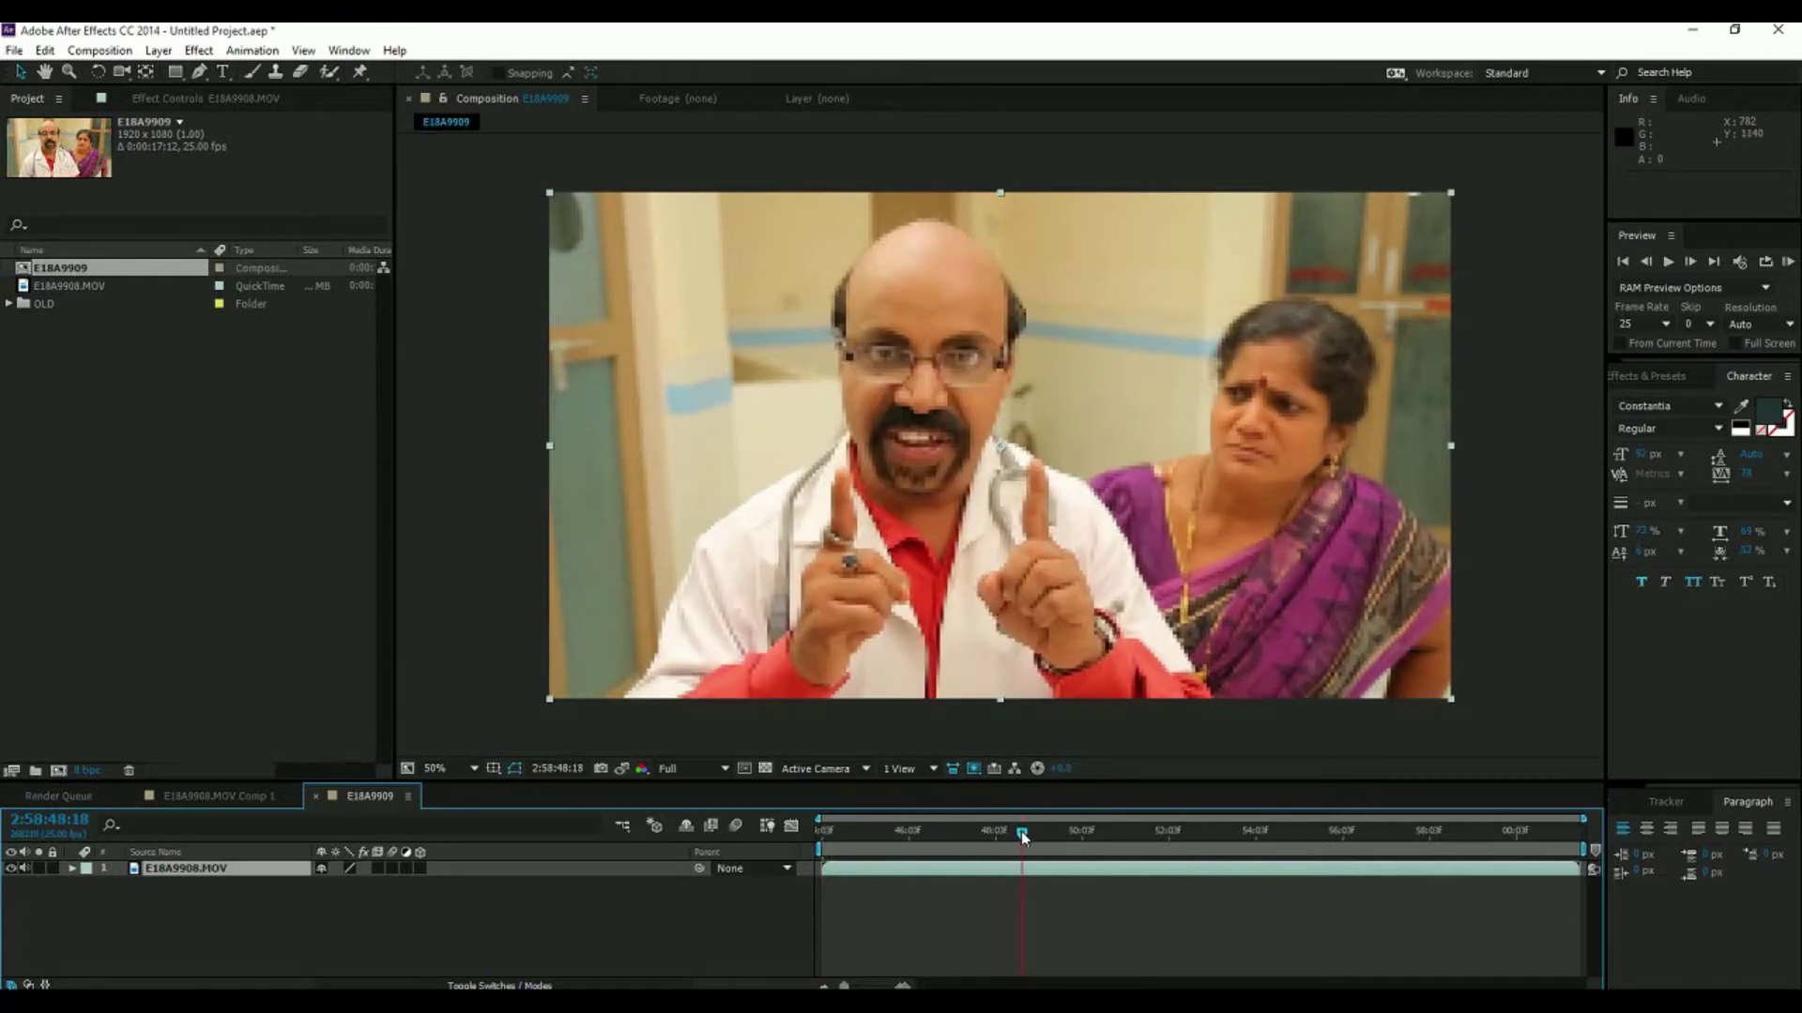
left_click(1024, 831)
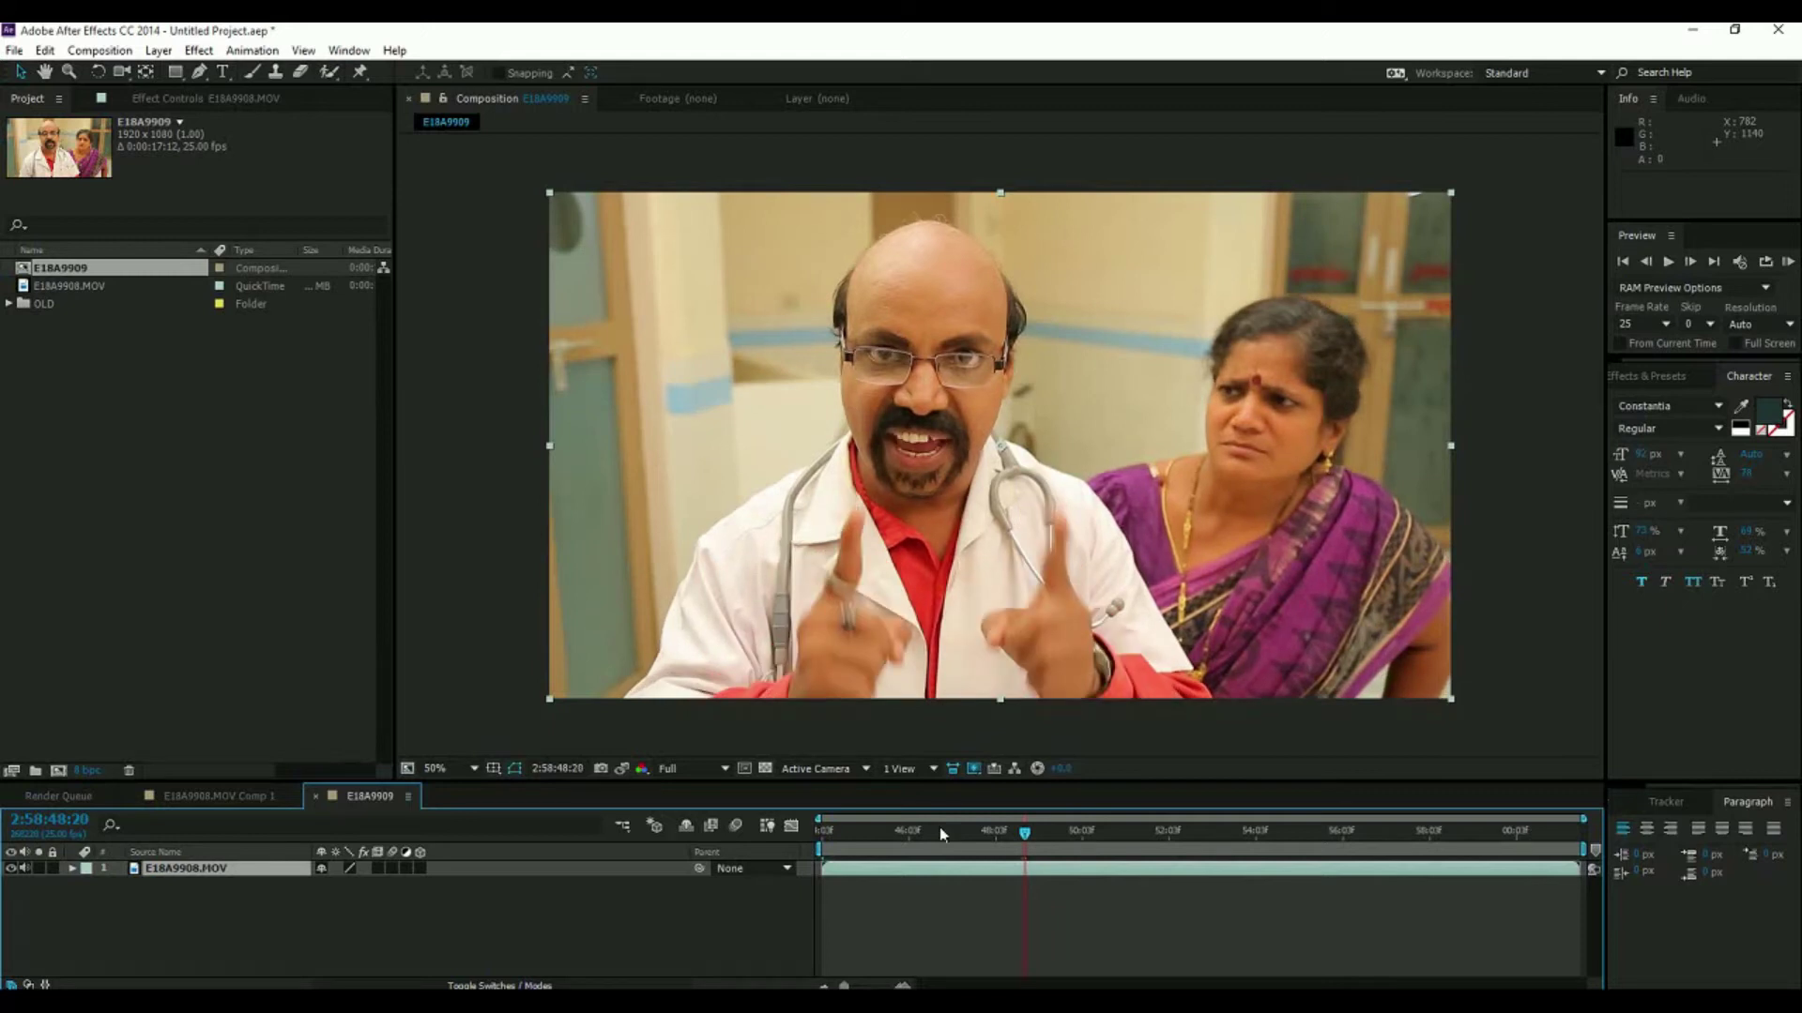
left_click(940, 831)
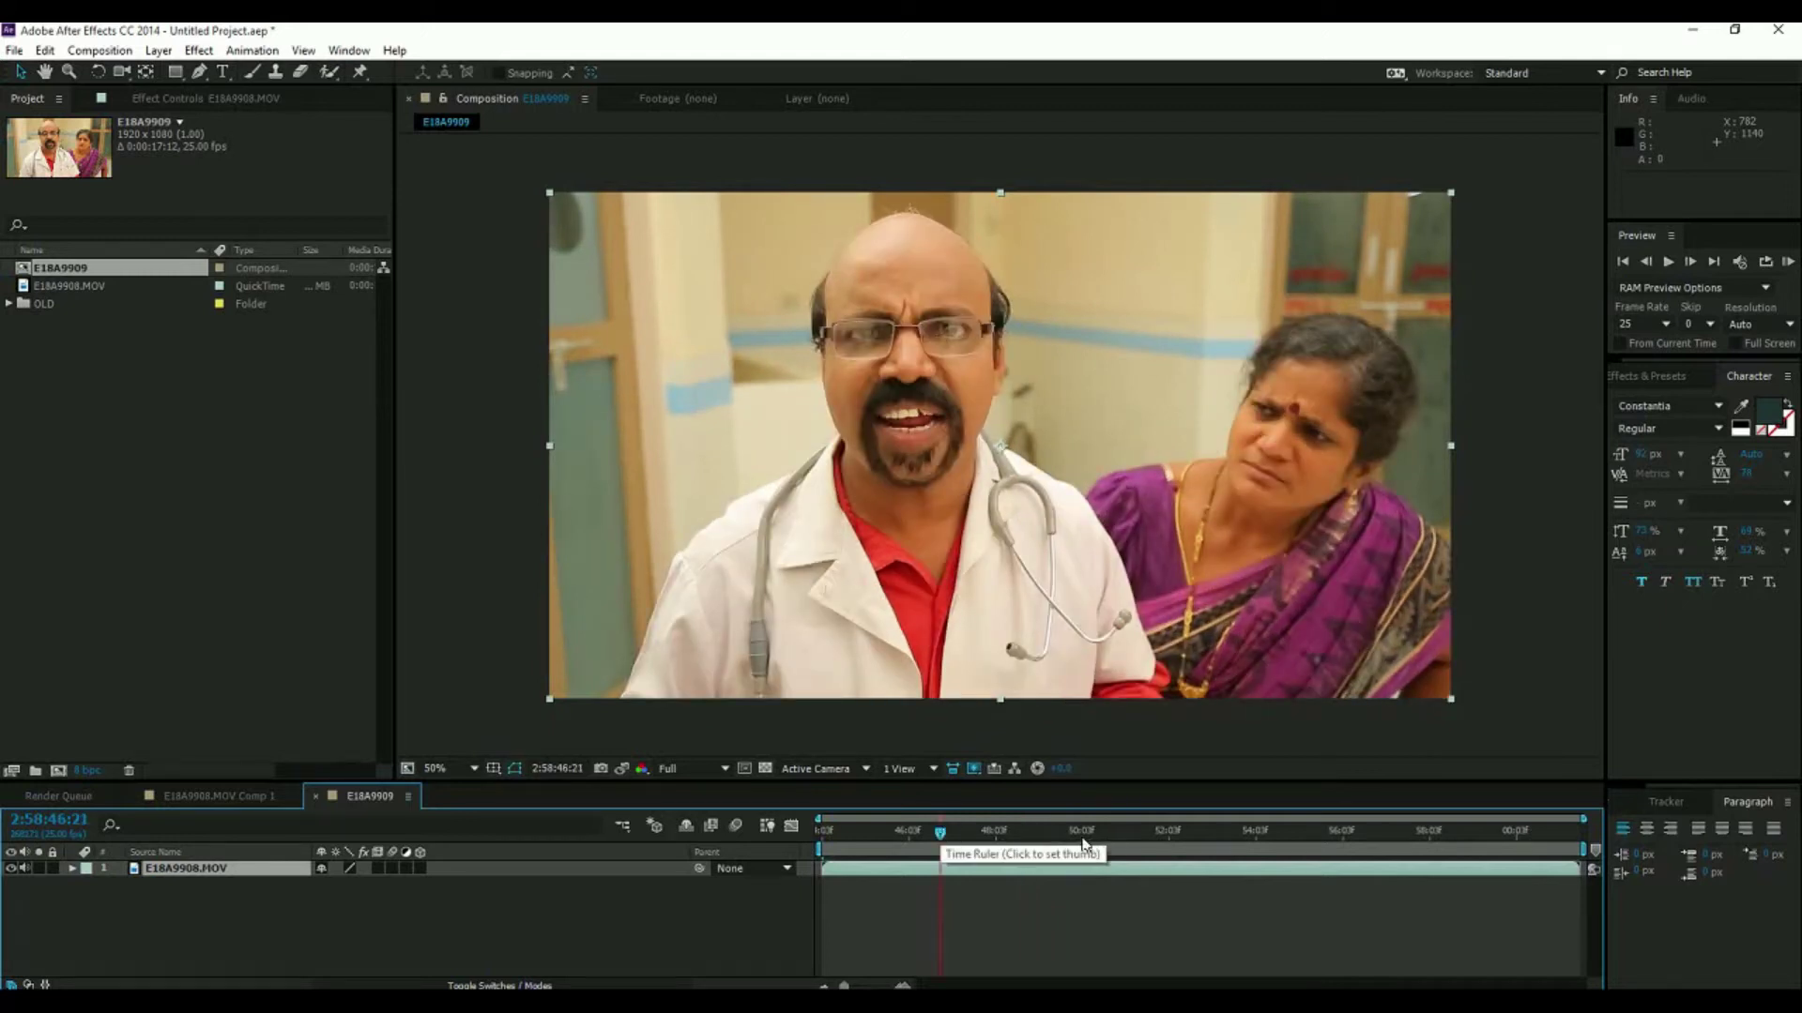
left_click(1082, 835)
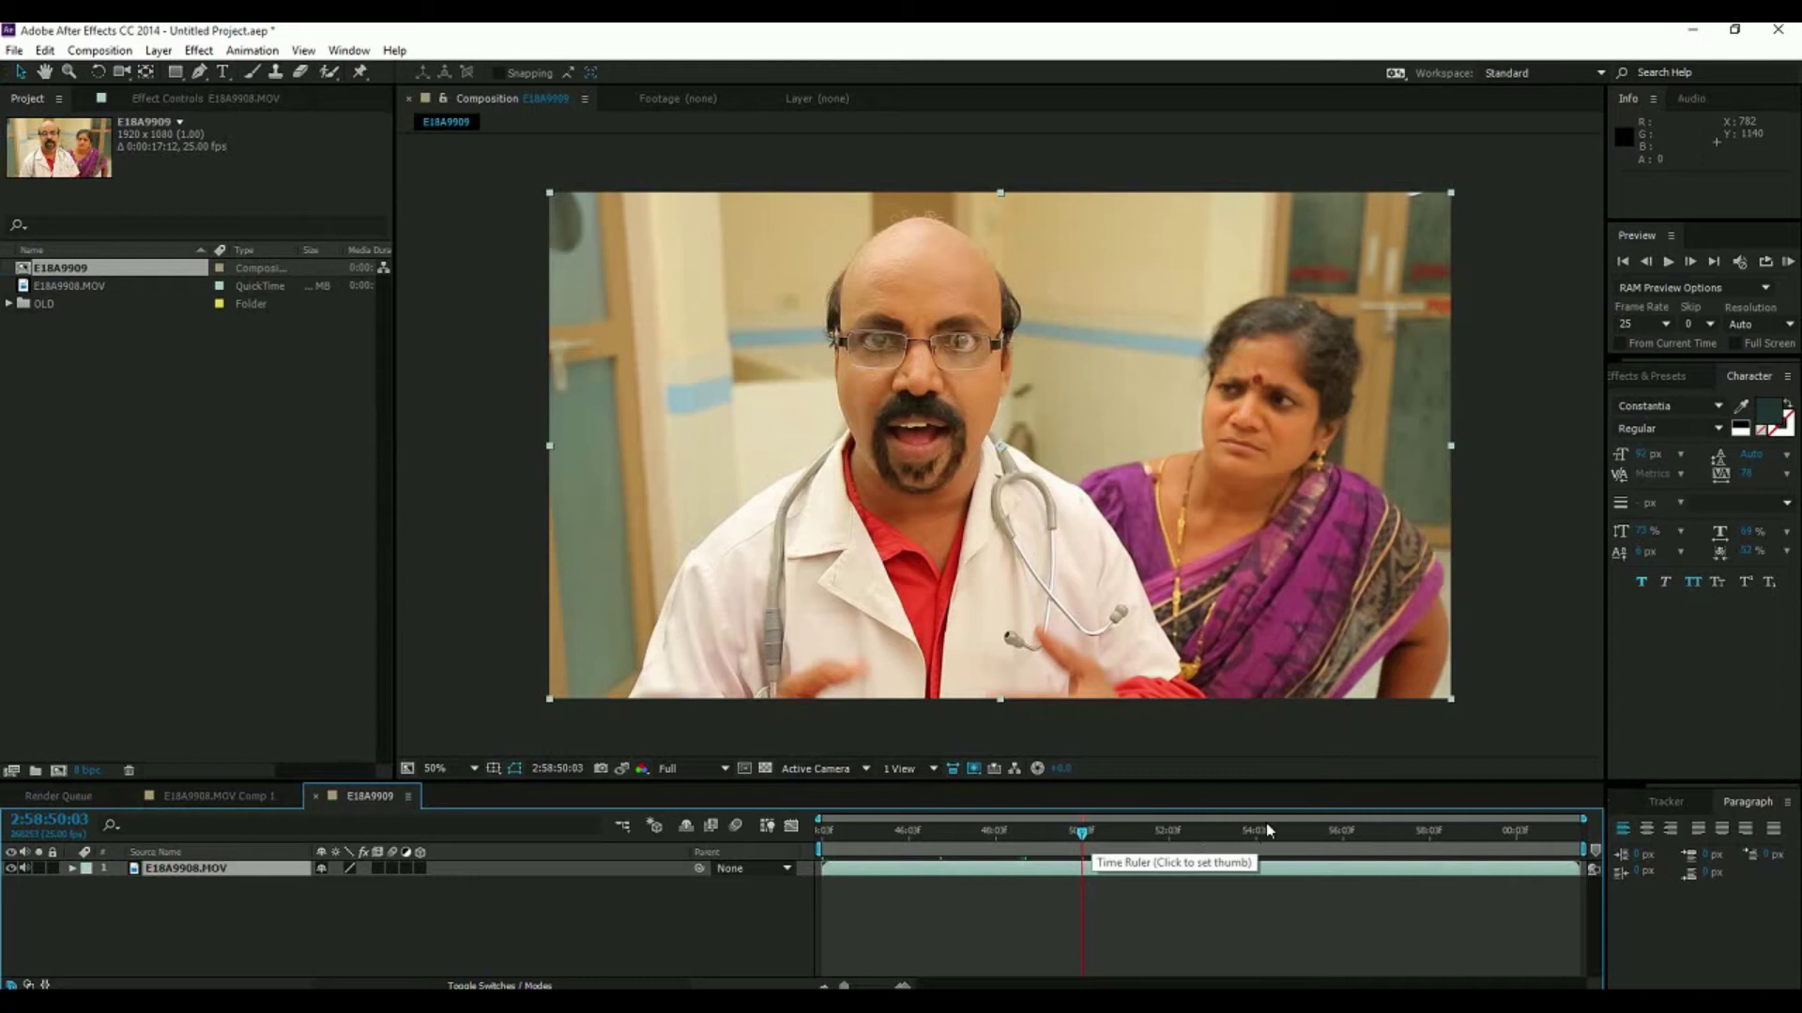
left_click(1240, 831)
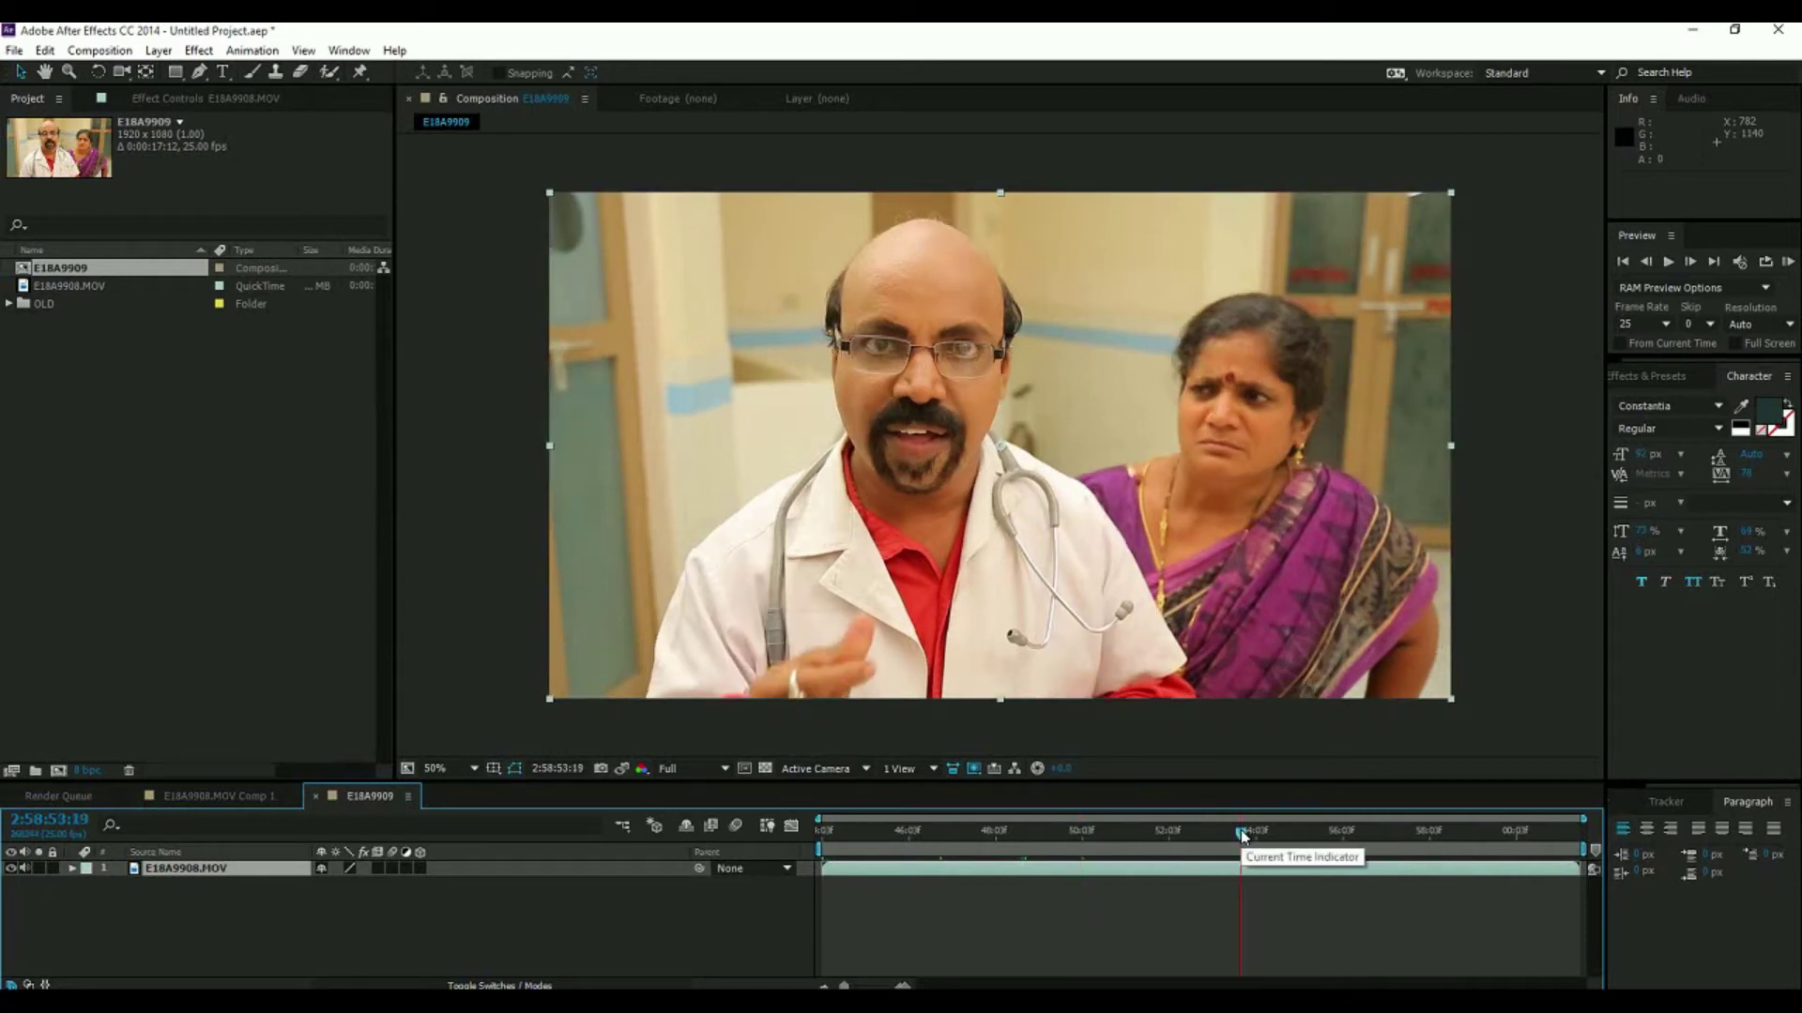
Scrub back and forth through the clip, settling on the frame at 2:58:49:10.
left_click(1318, 833)
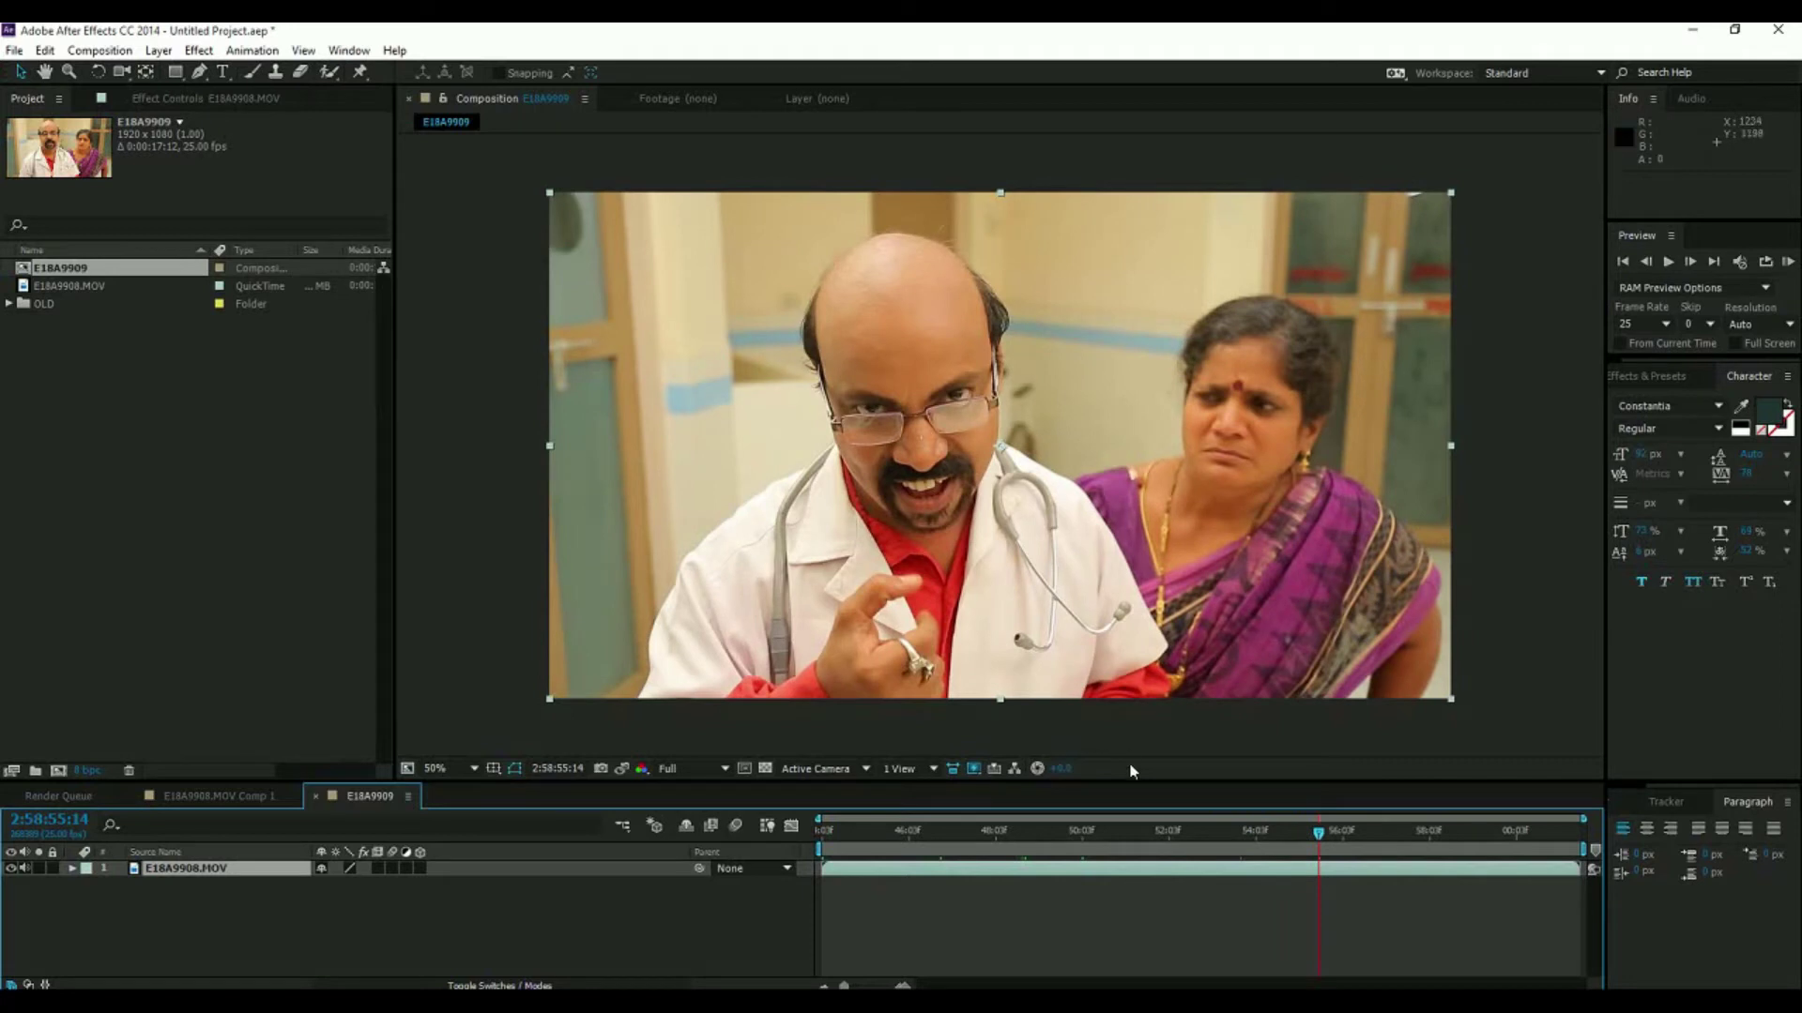
left_click(1169, 831)
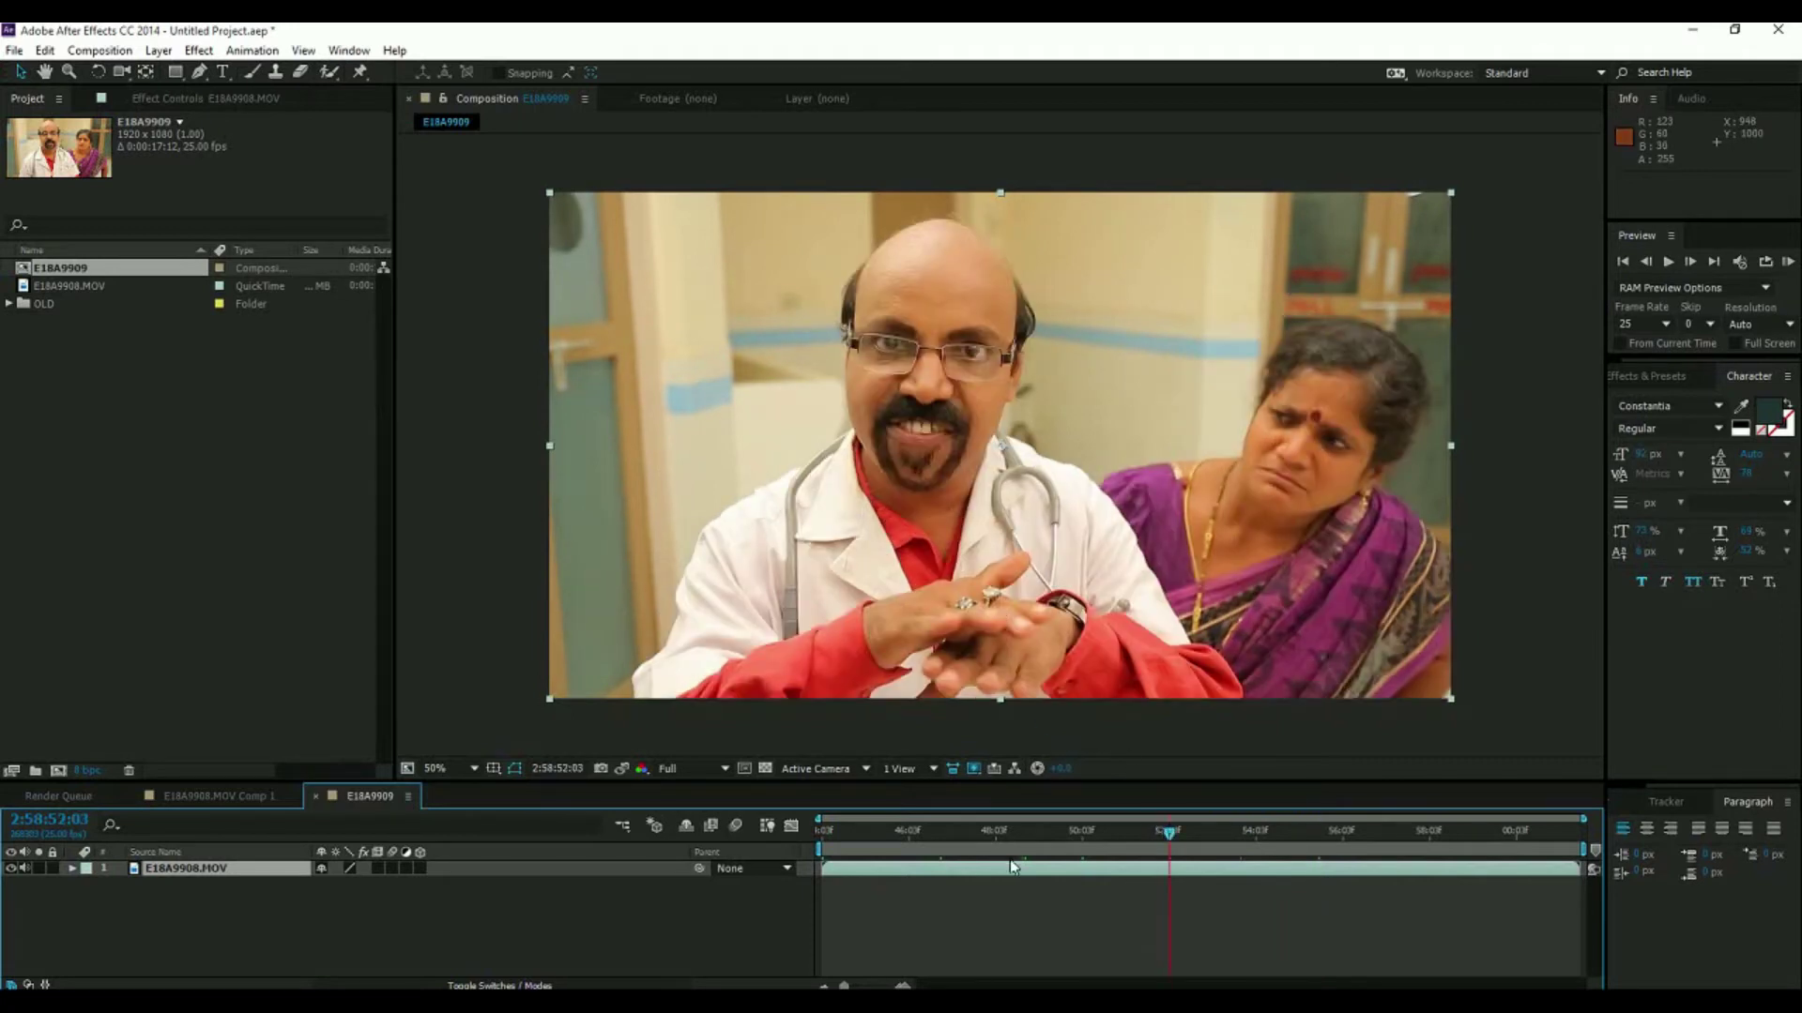
left_click(1007, 831)
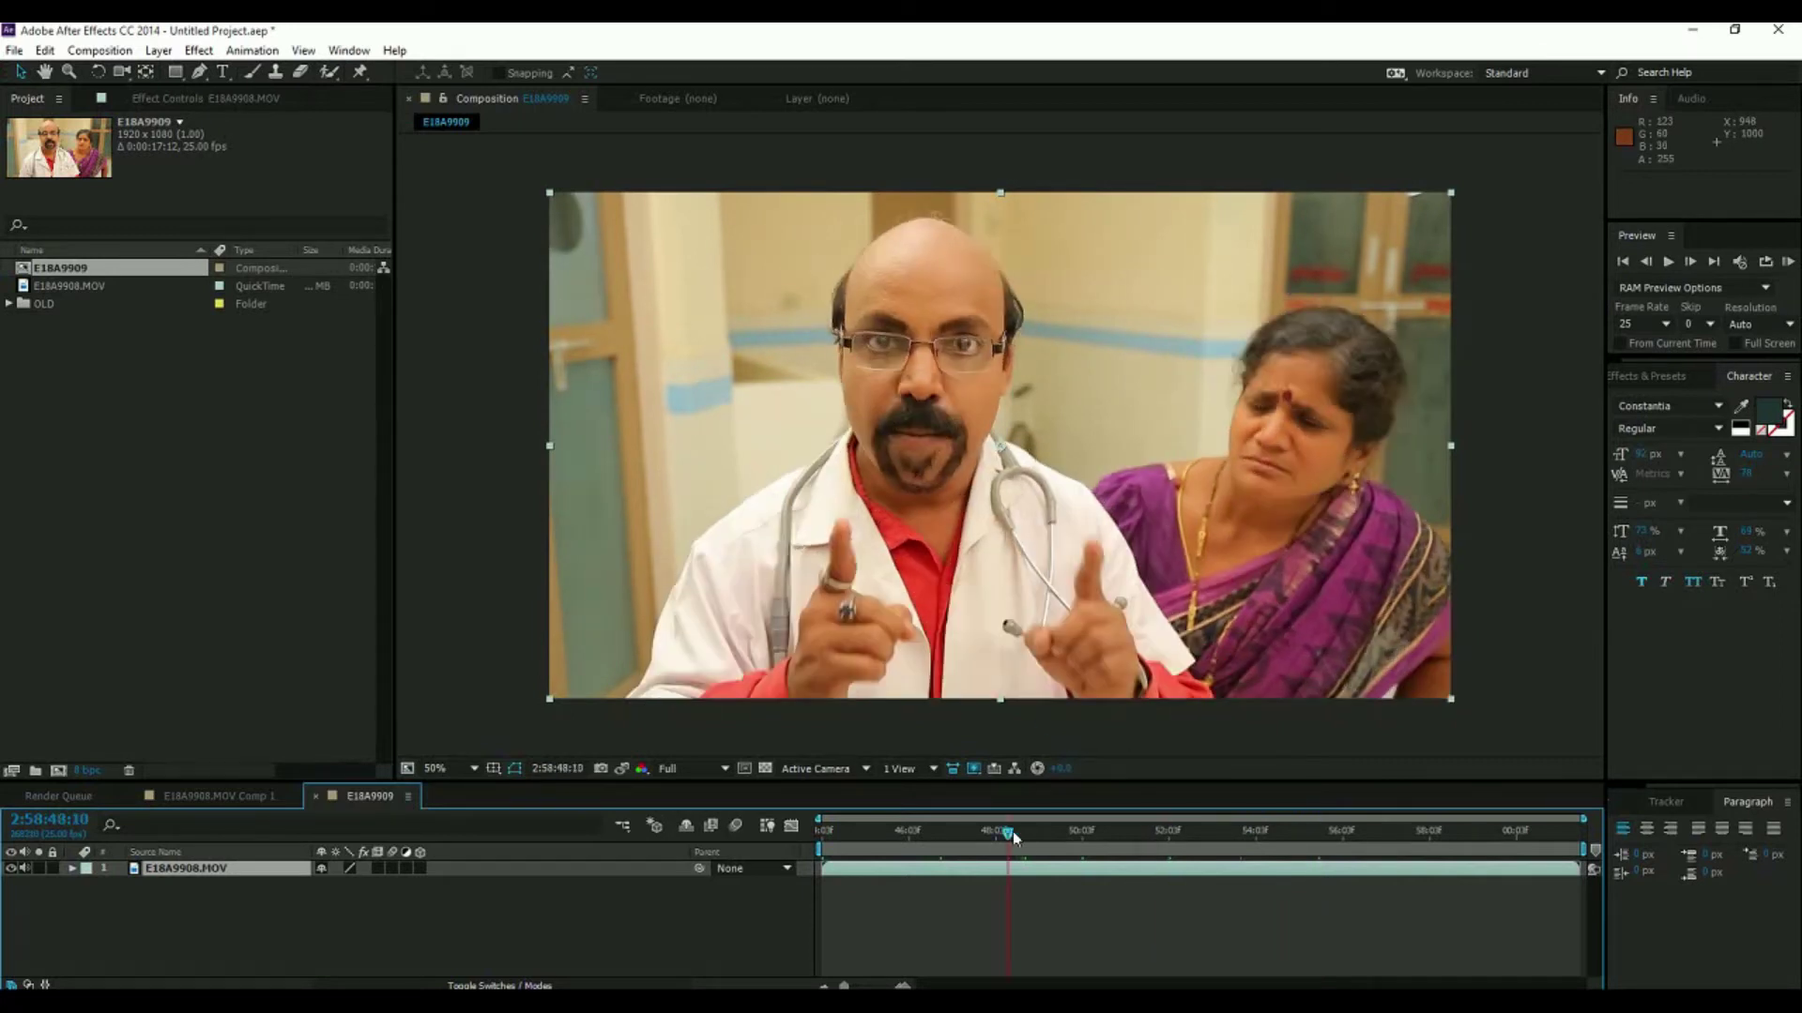
left_click(1106, 832)
left_click(1160, 831)
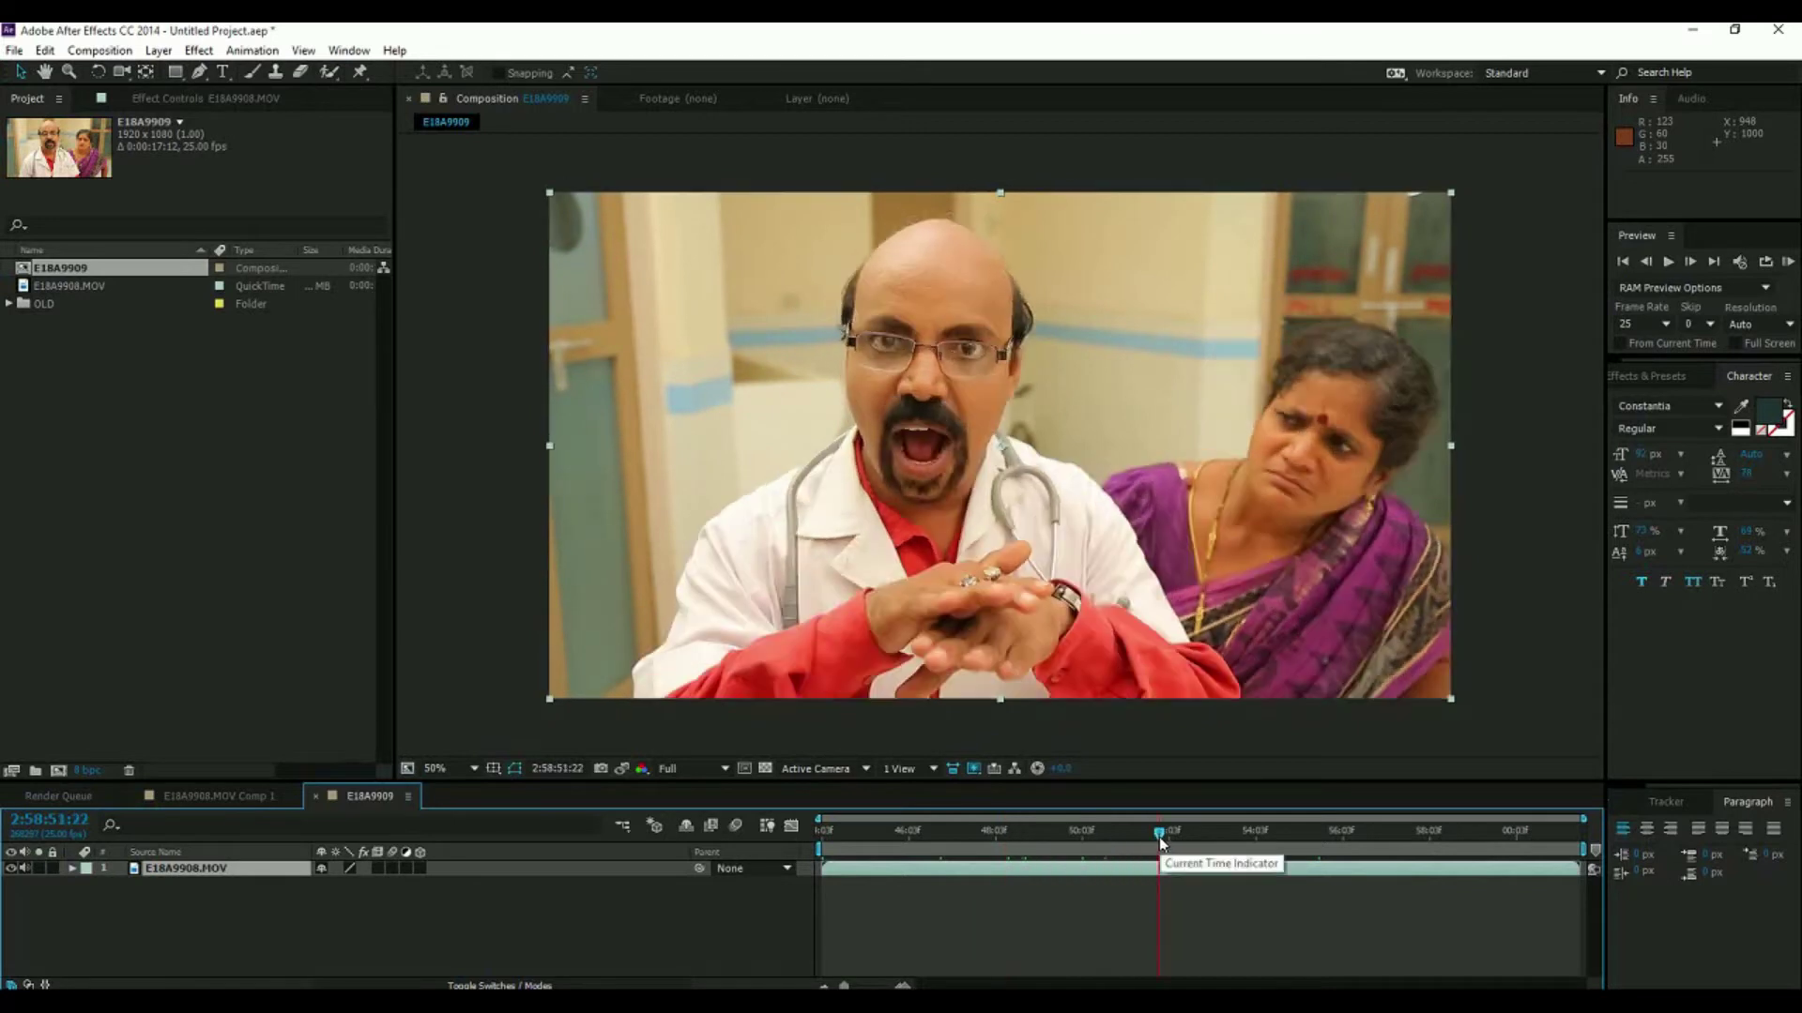
left_click(1227, 835)
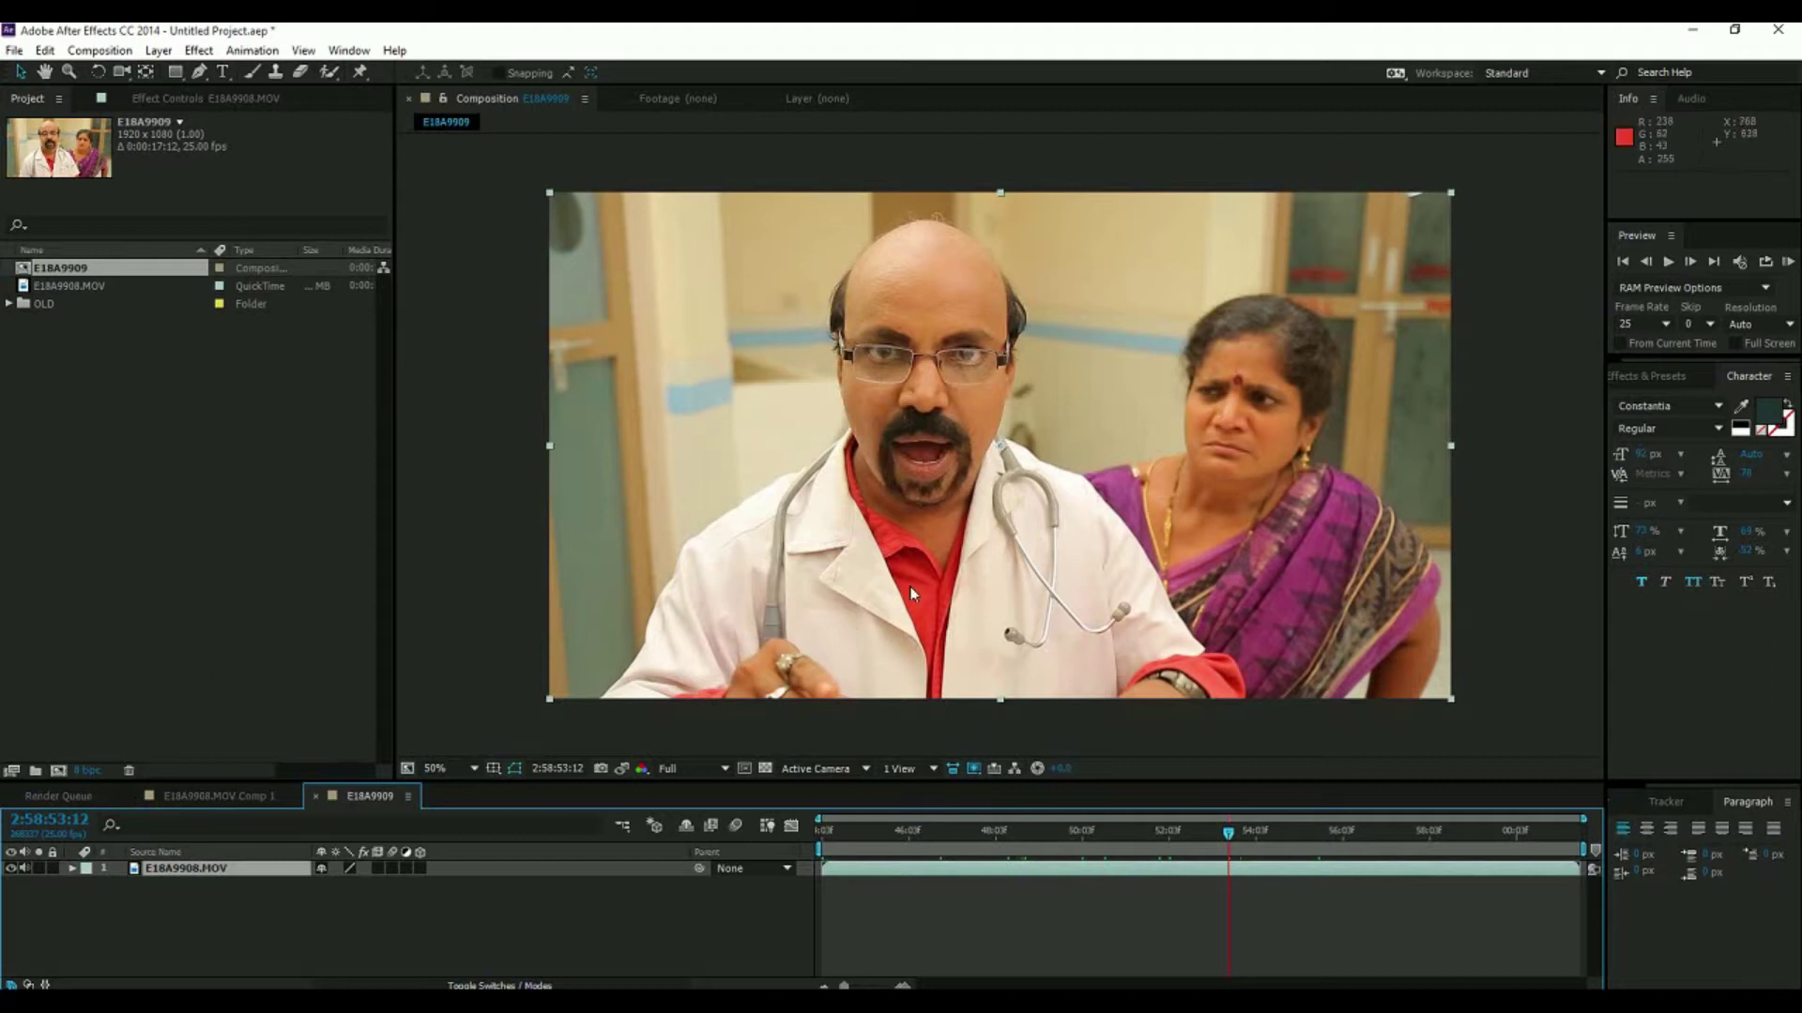
left_click(1051, 832)
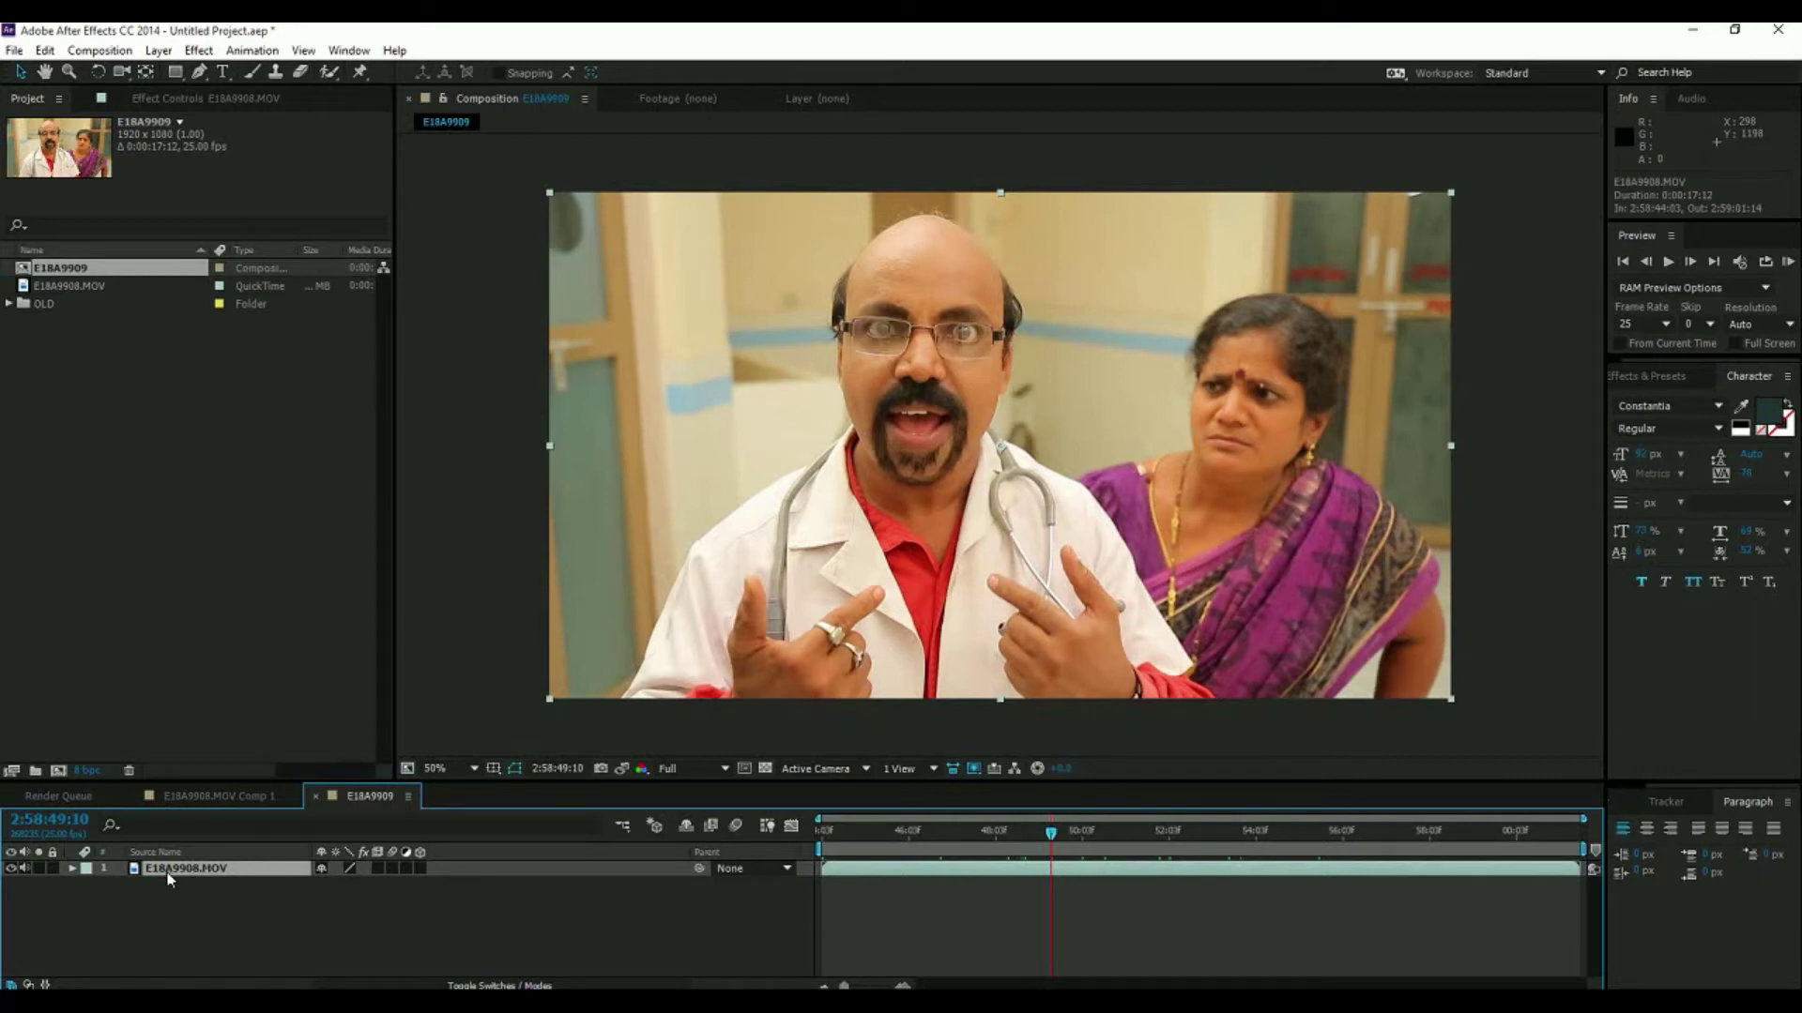
Apply Curves to the clip and pull the Red channel curve down to reduce red.
left_click(198, 51)
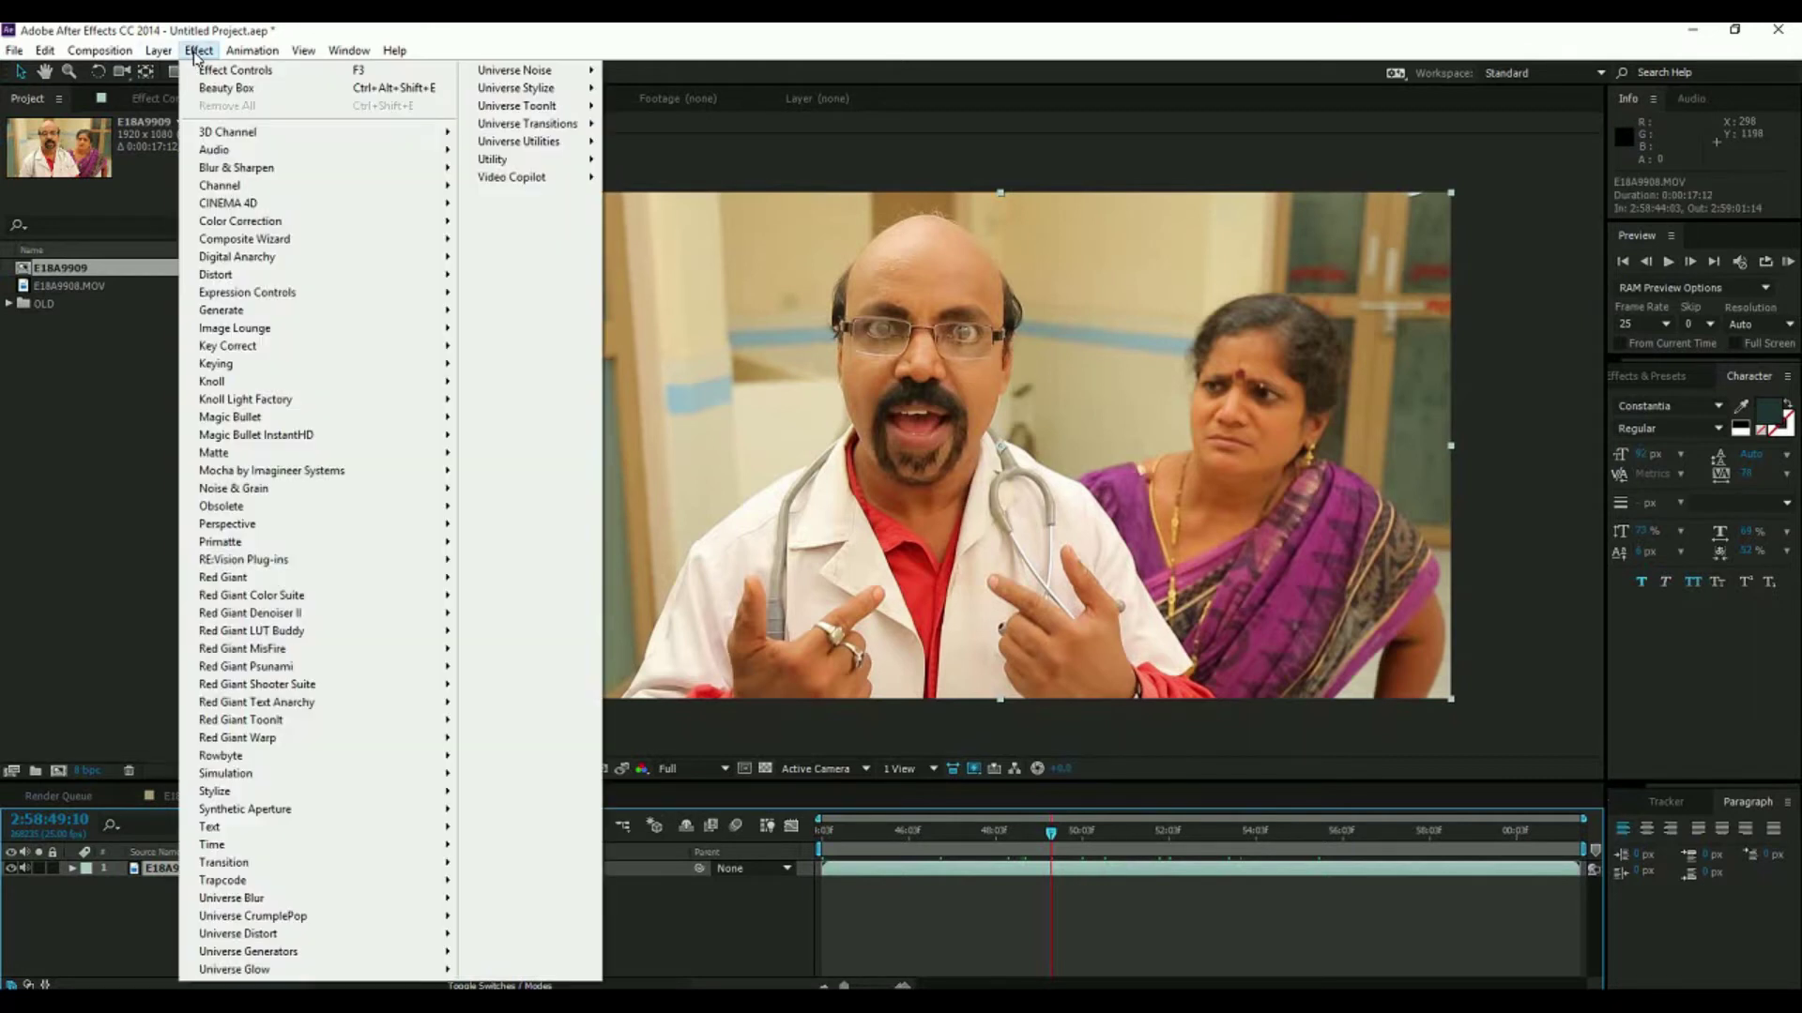
mouse_move(328, 221)
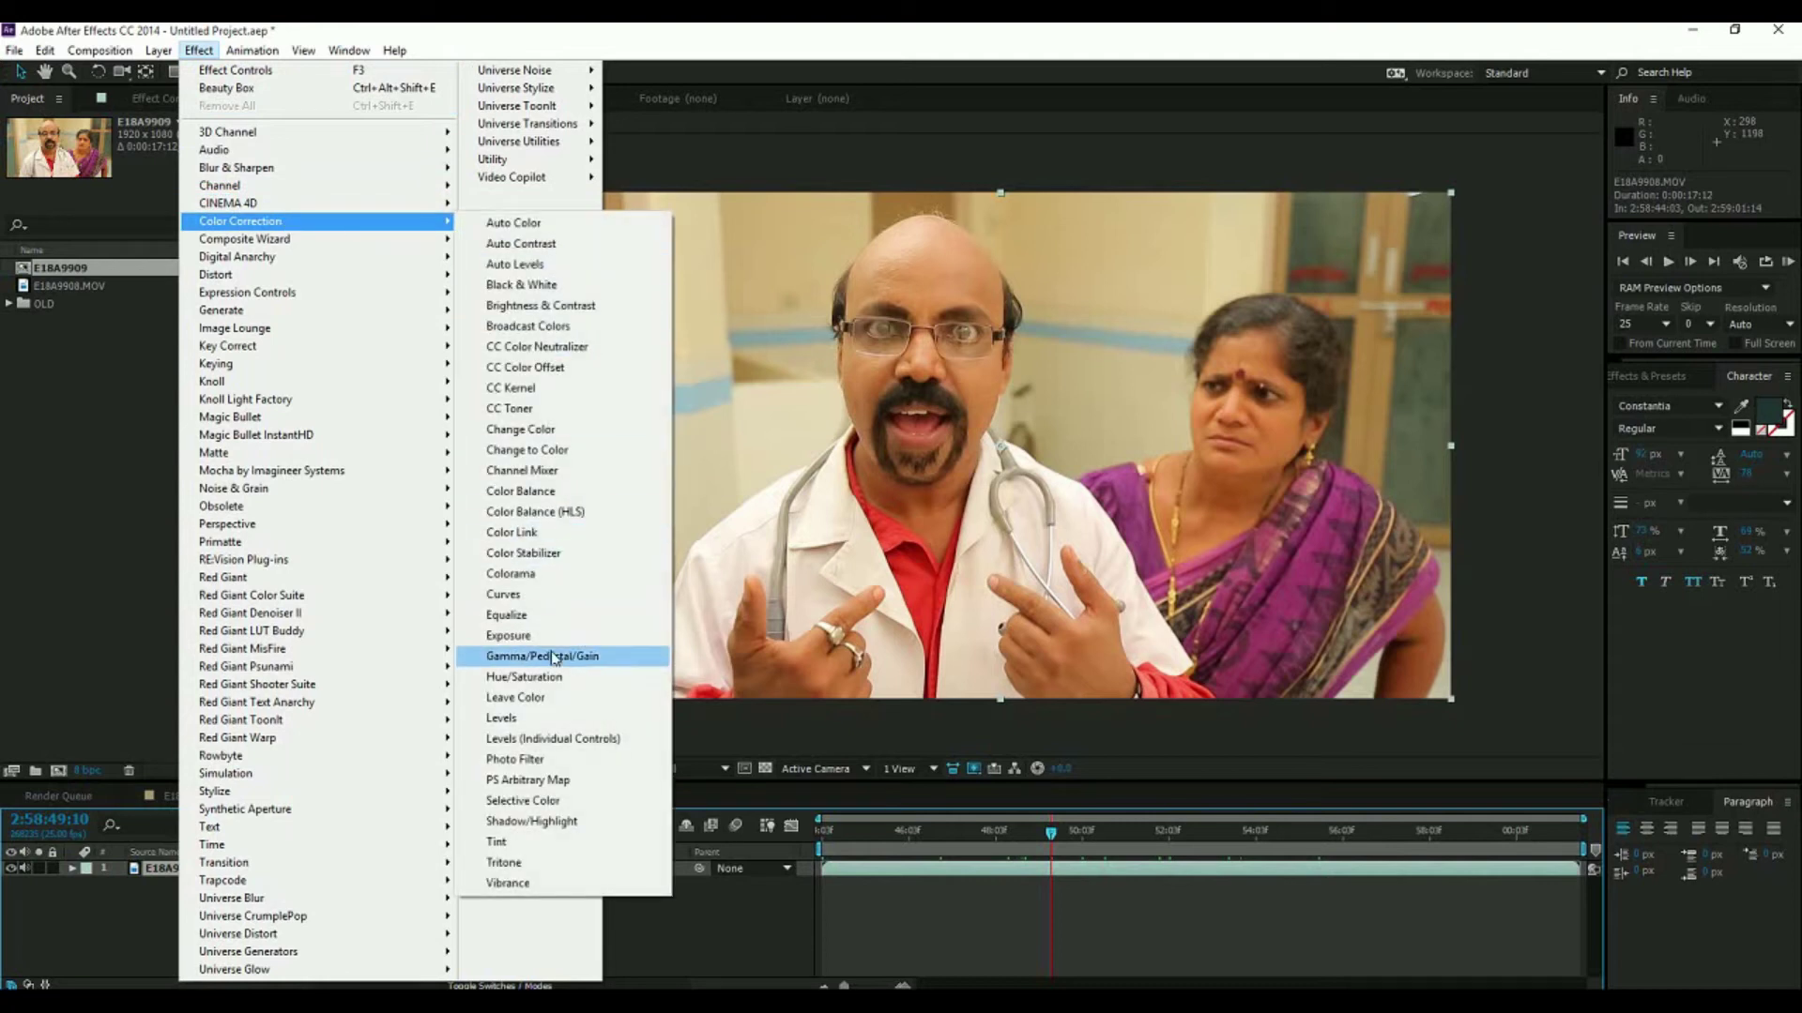
left_click(553, 606)
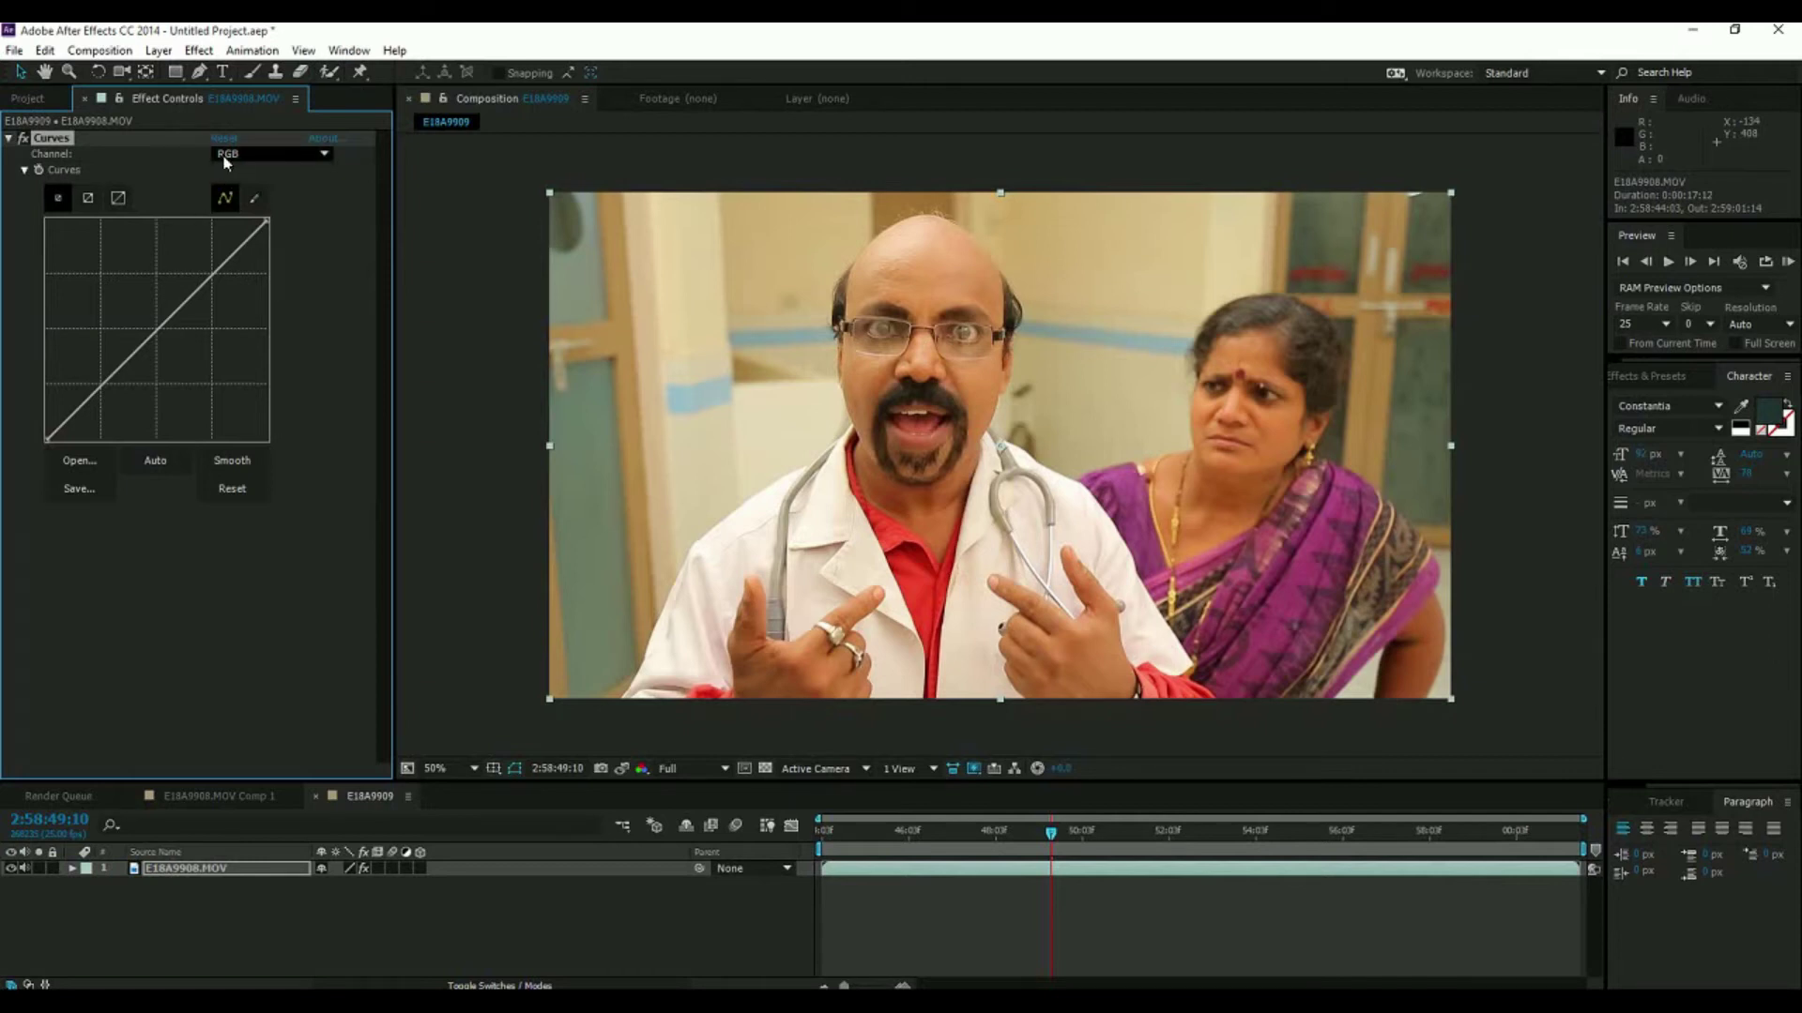
left_click(261, 164)
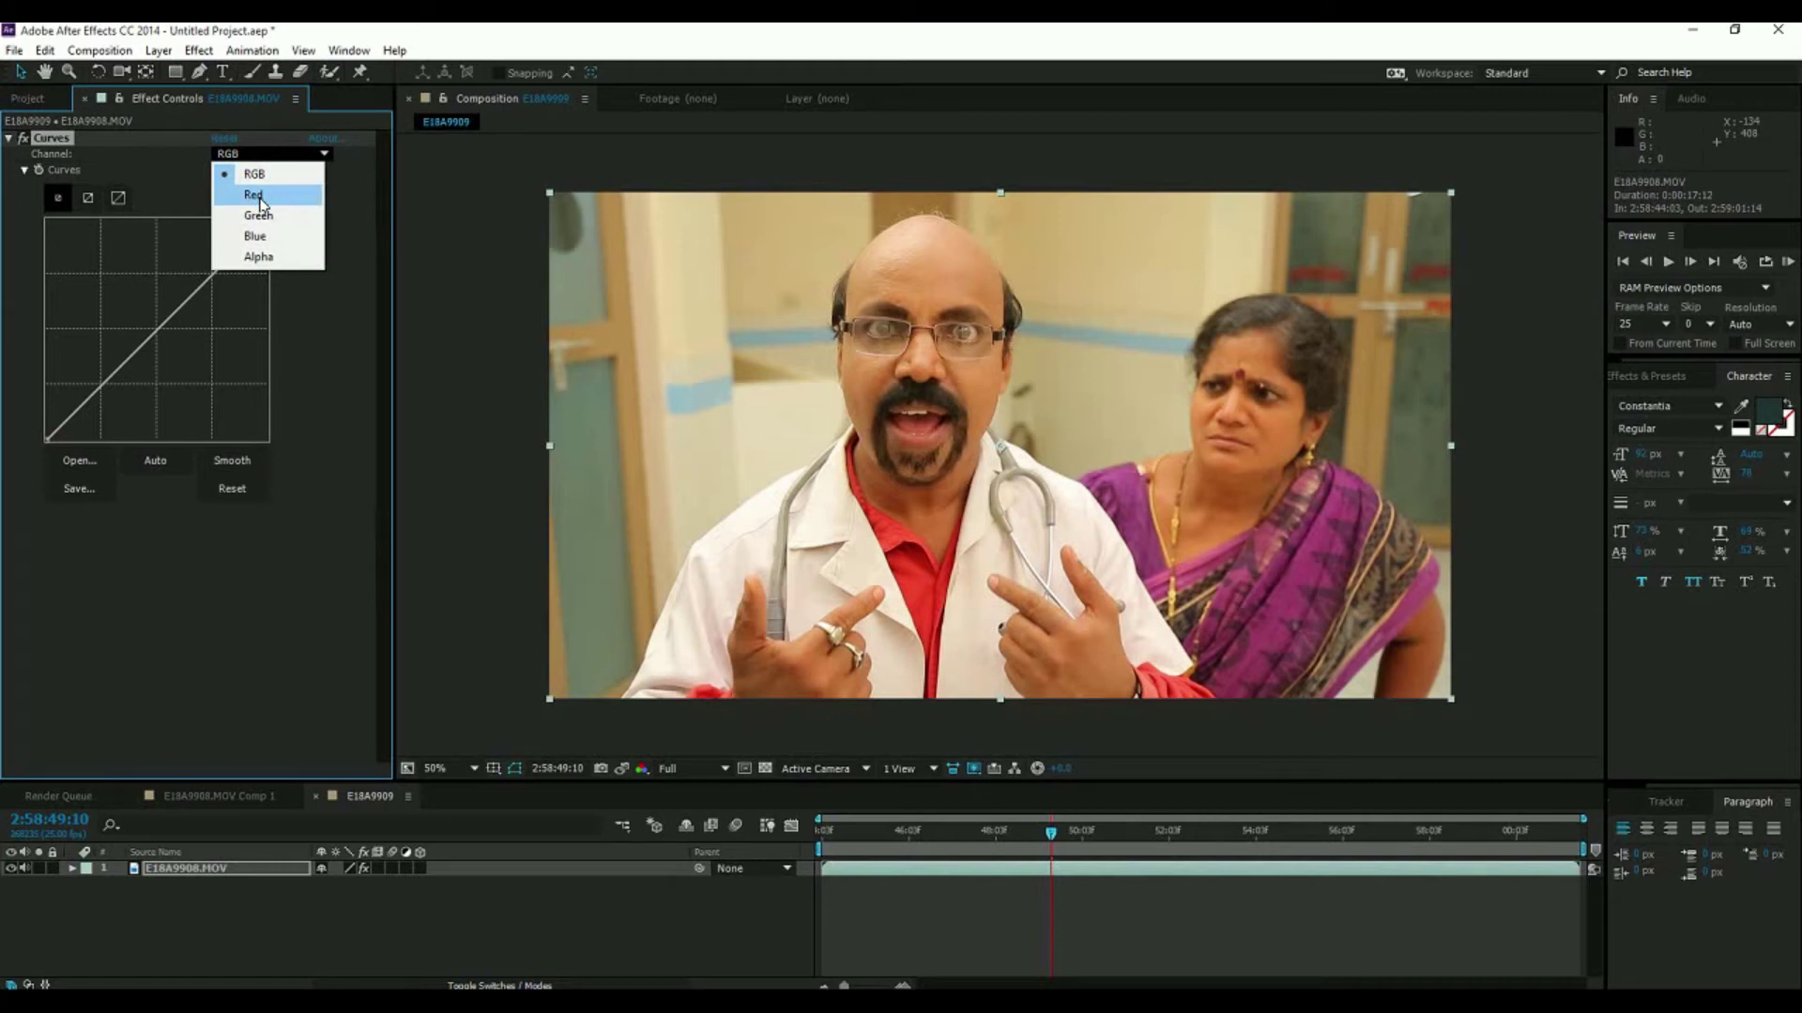
left_click(253, 194)
left_click(157, 330)
left_click_drag(157, 330, 168, 345)
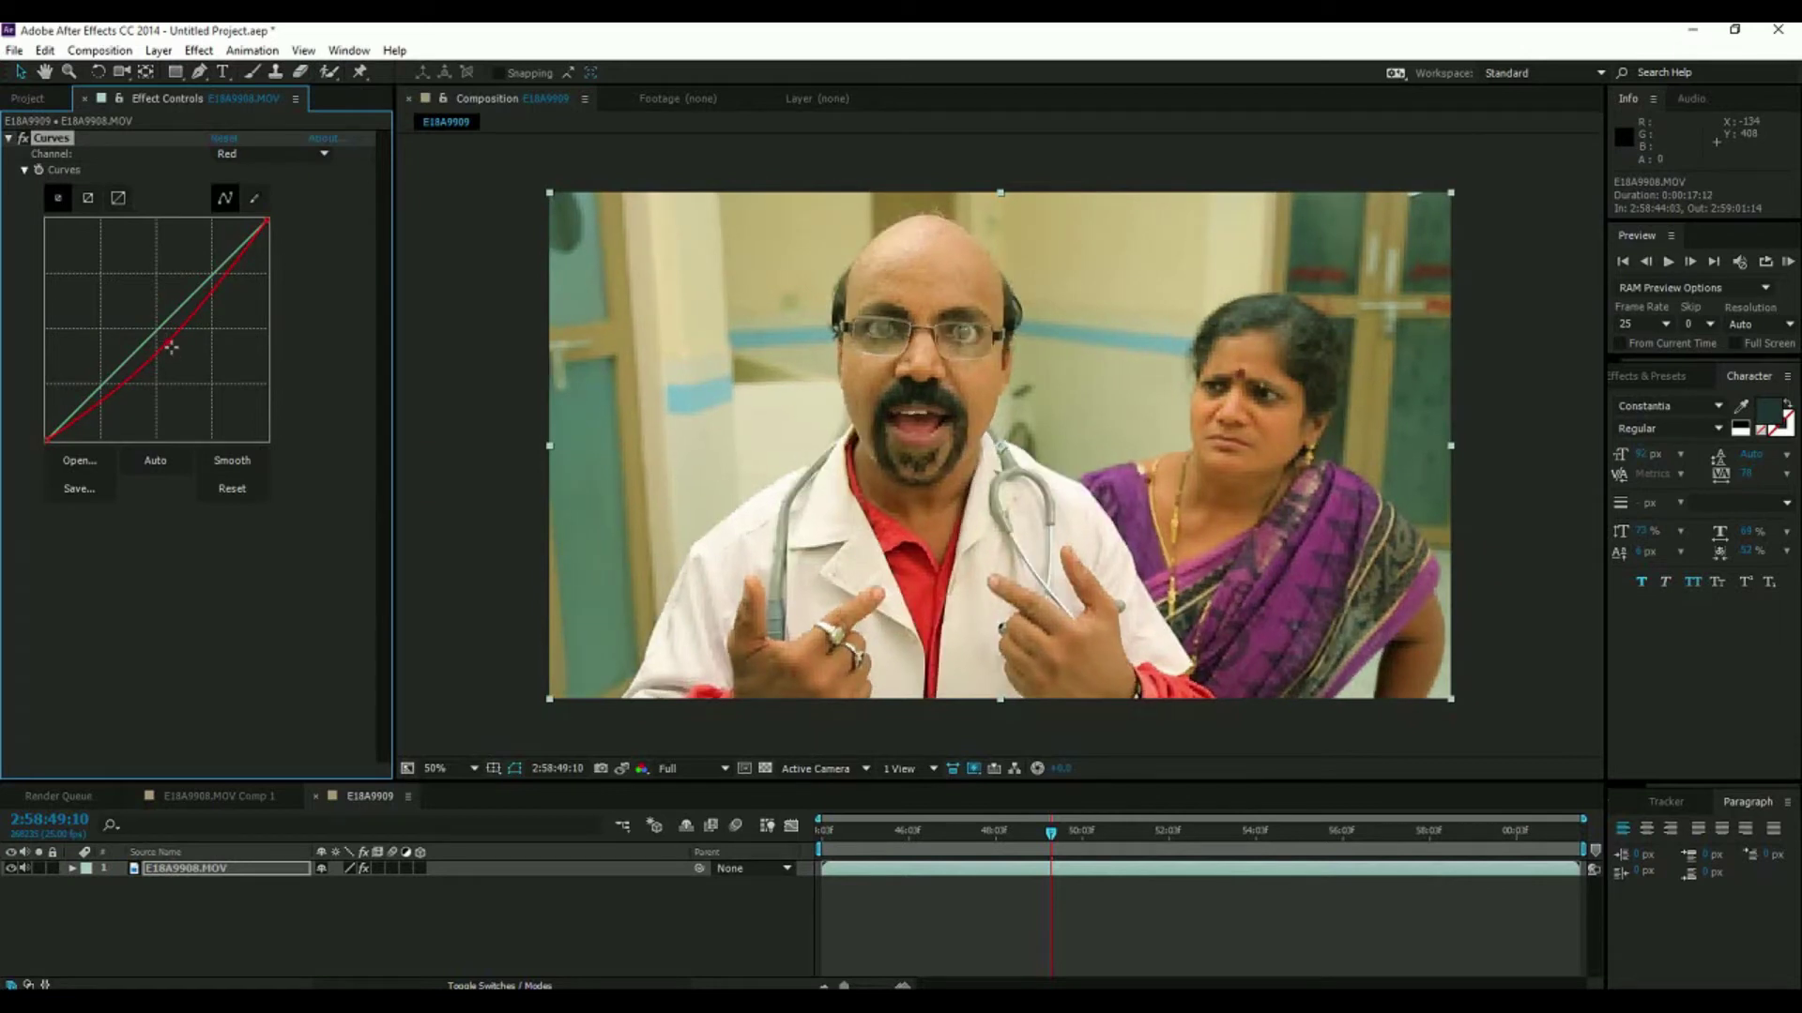
left_click_drag(165, 341, 164, 343)
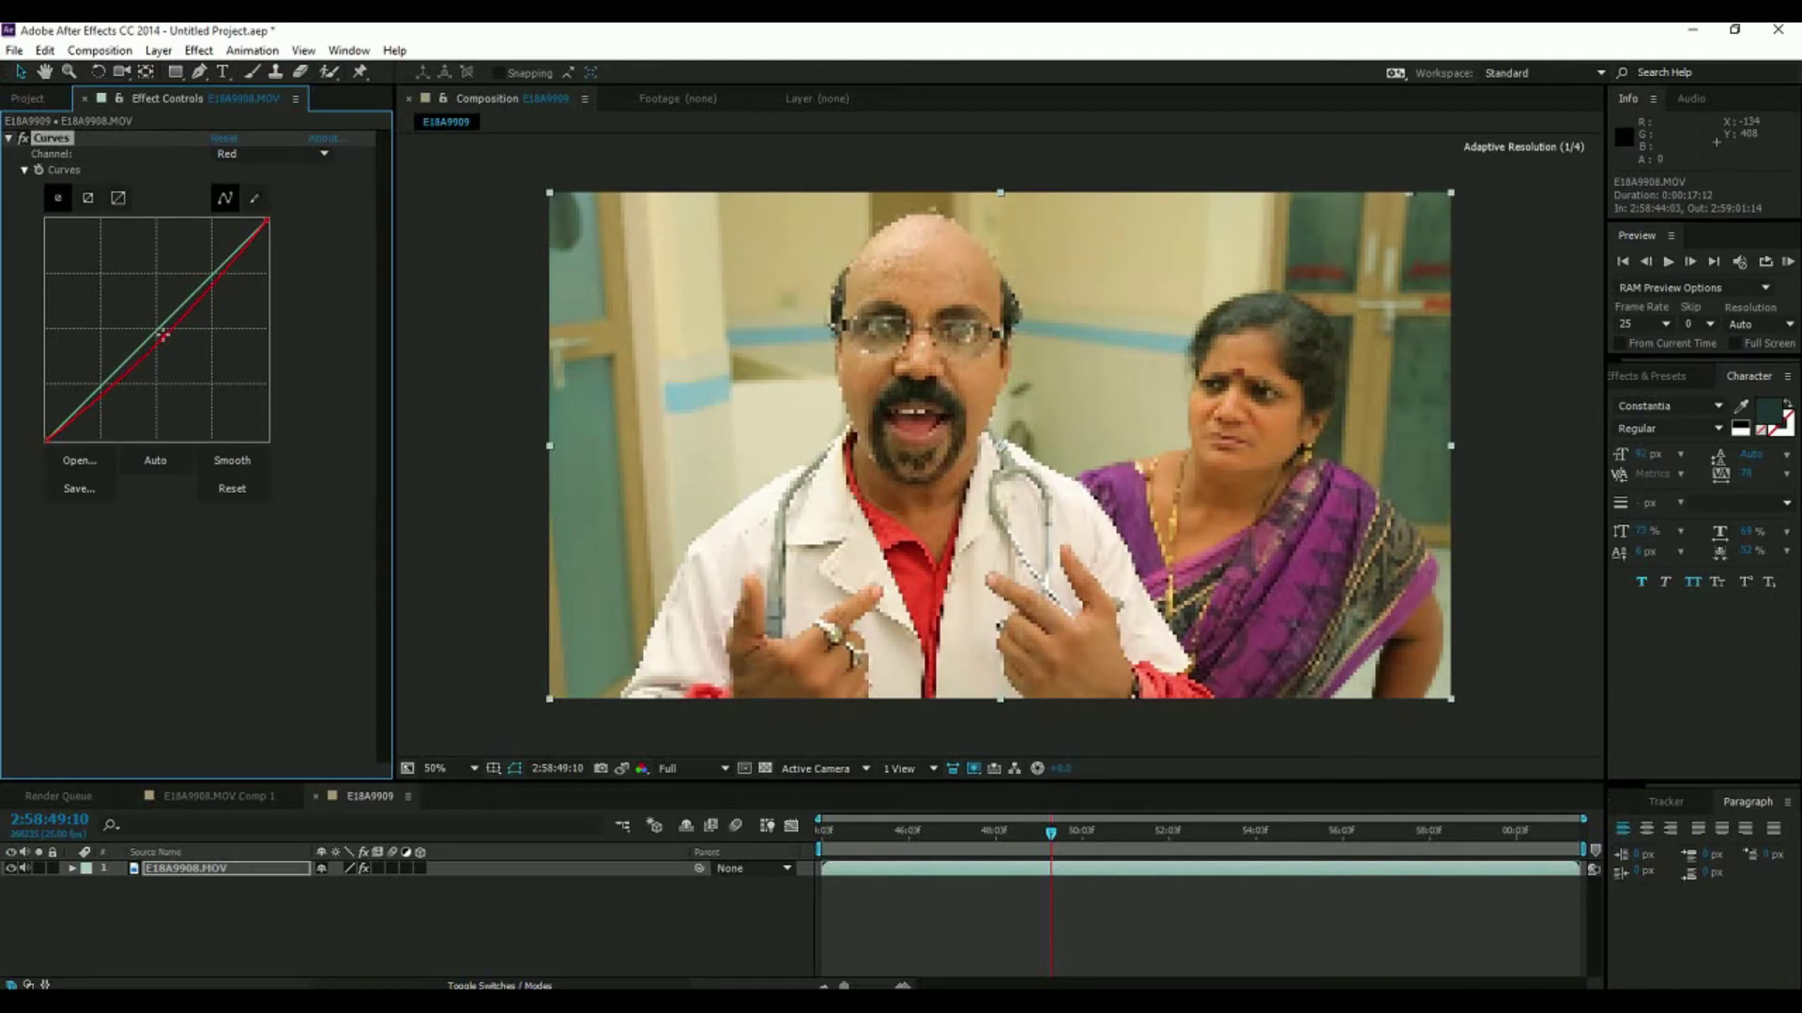
Lift the Blue channel curve's midpoint to cool the image, checking at 100% then 50% zoom.
left_click(273, 153)
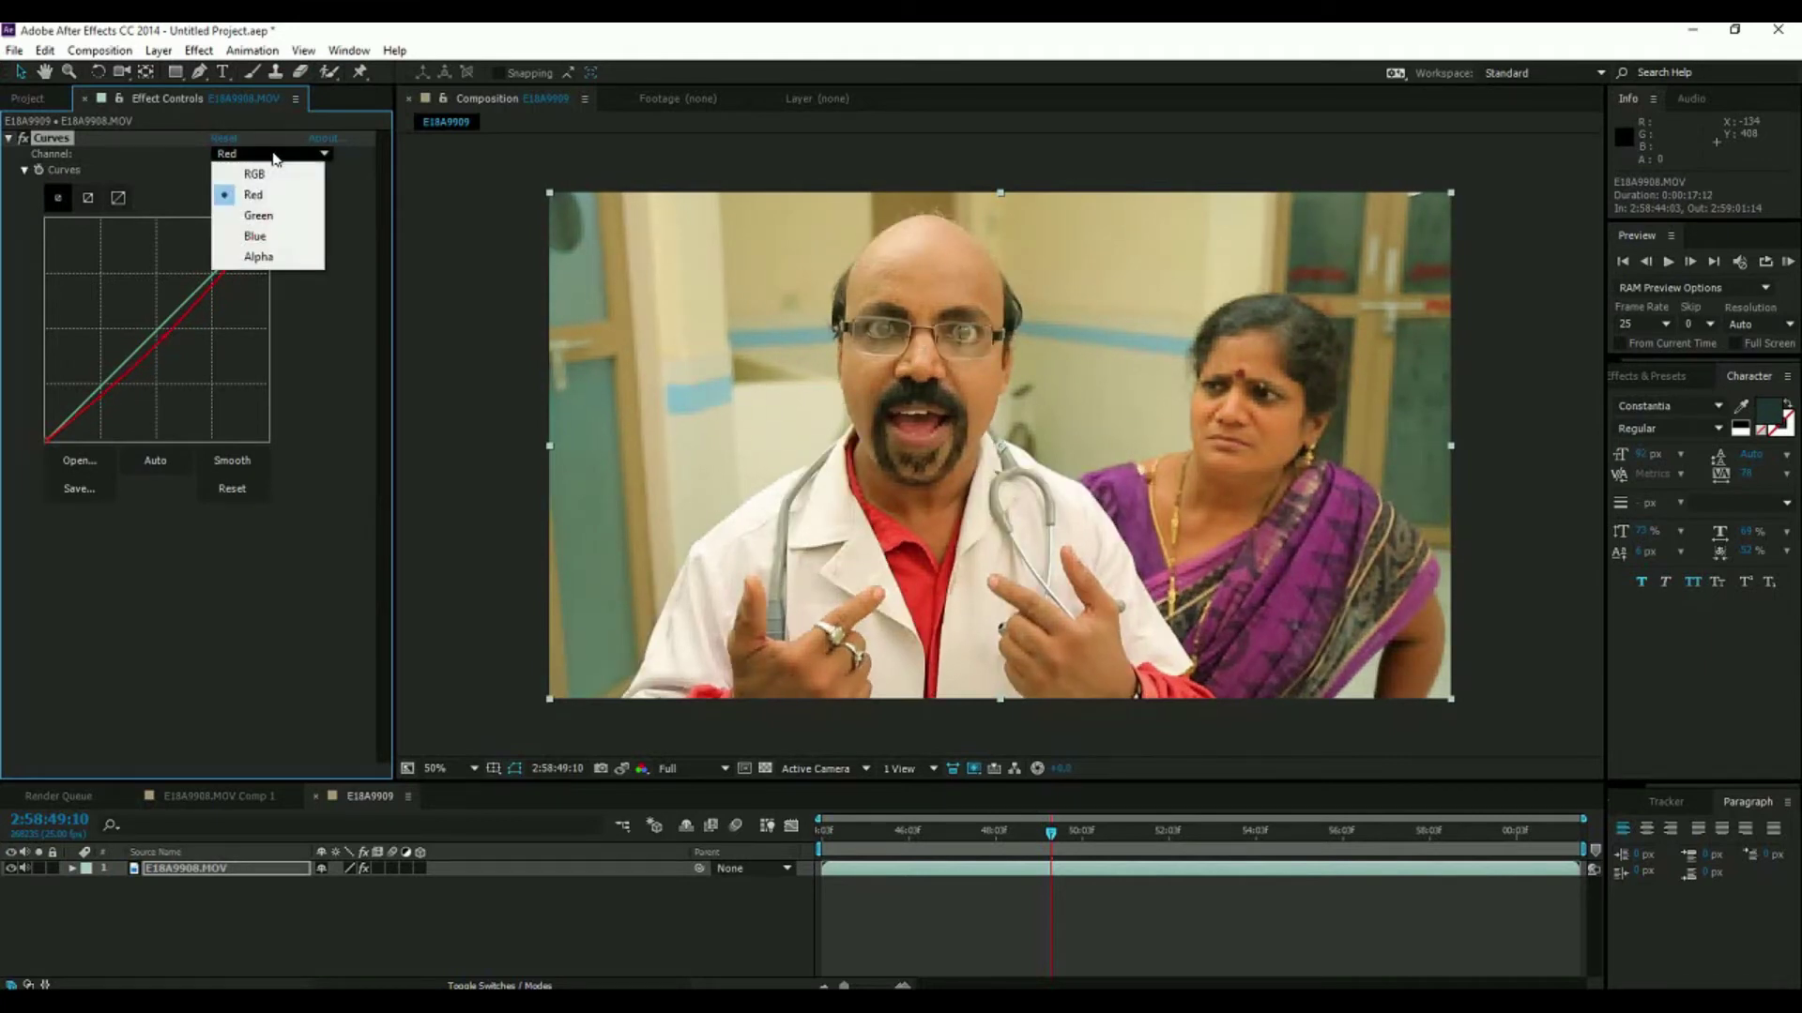
left_click(264, 233)
left_click_drag(158, 331, 157, 322)
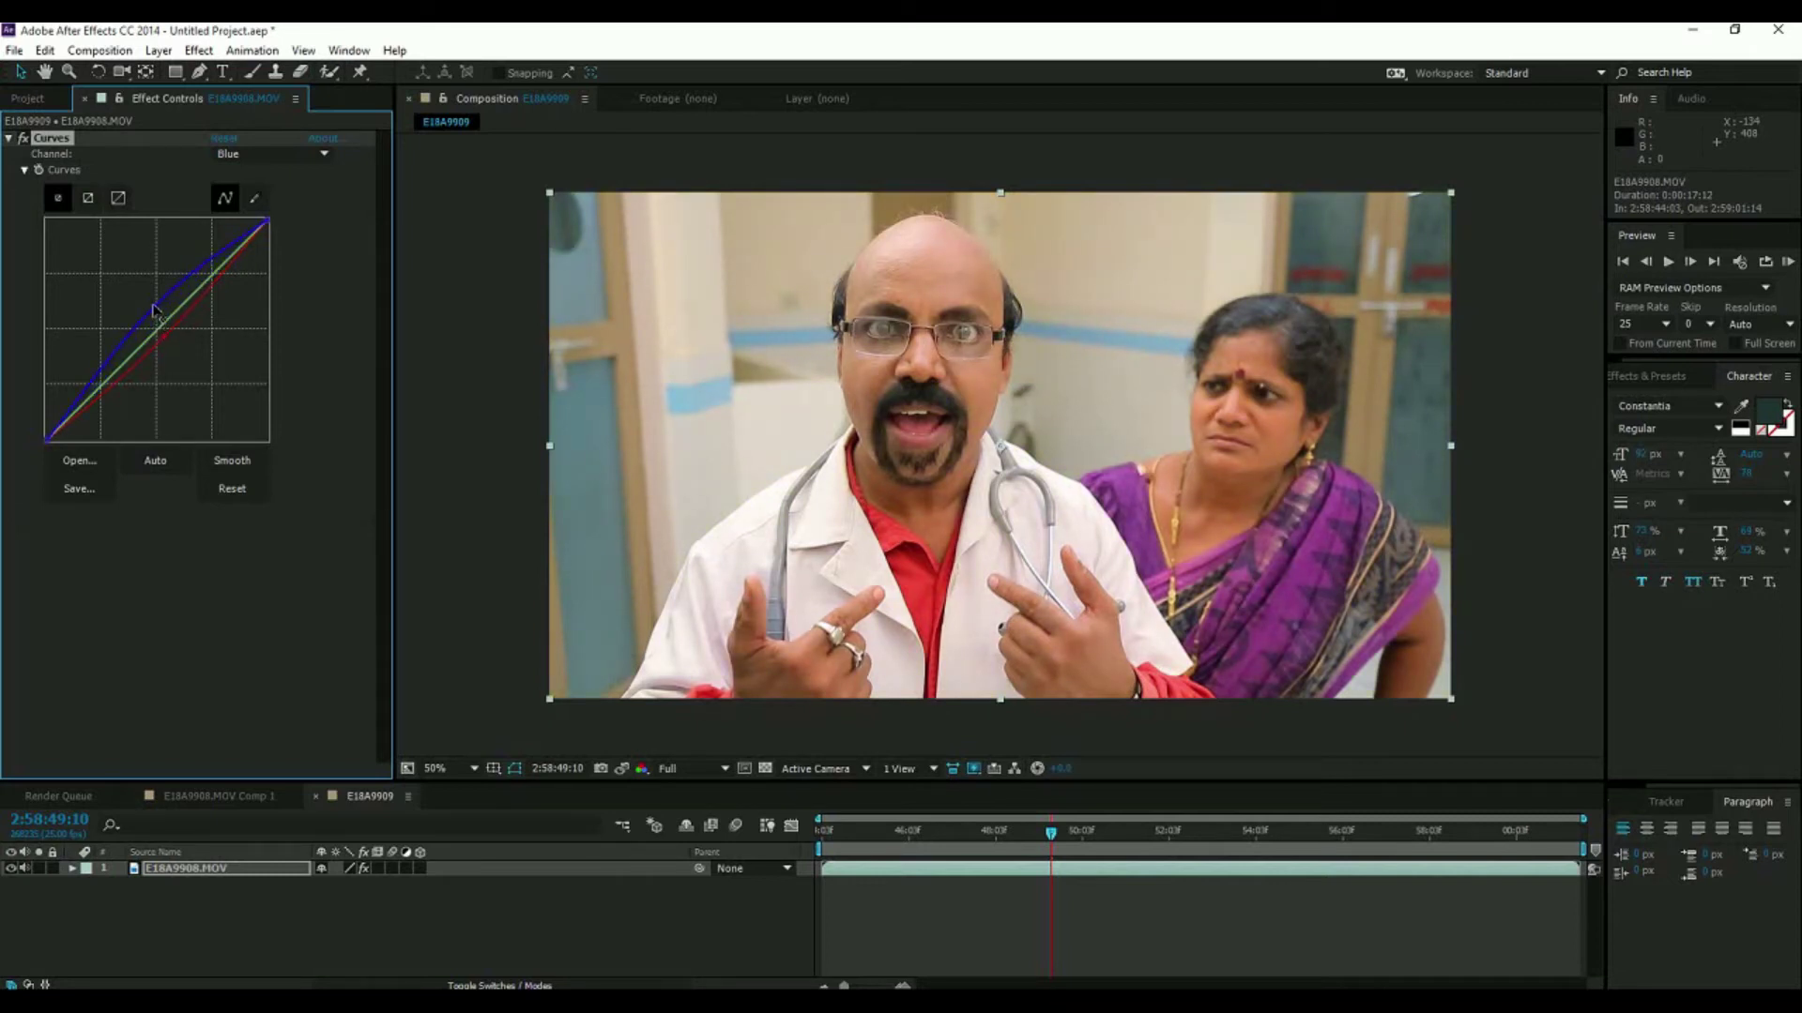
key("slash")
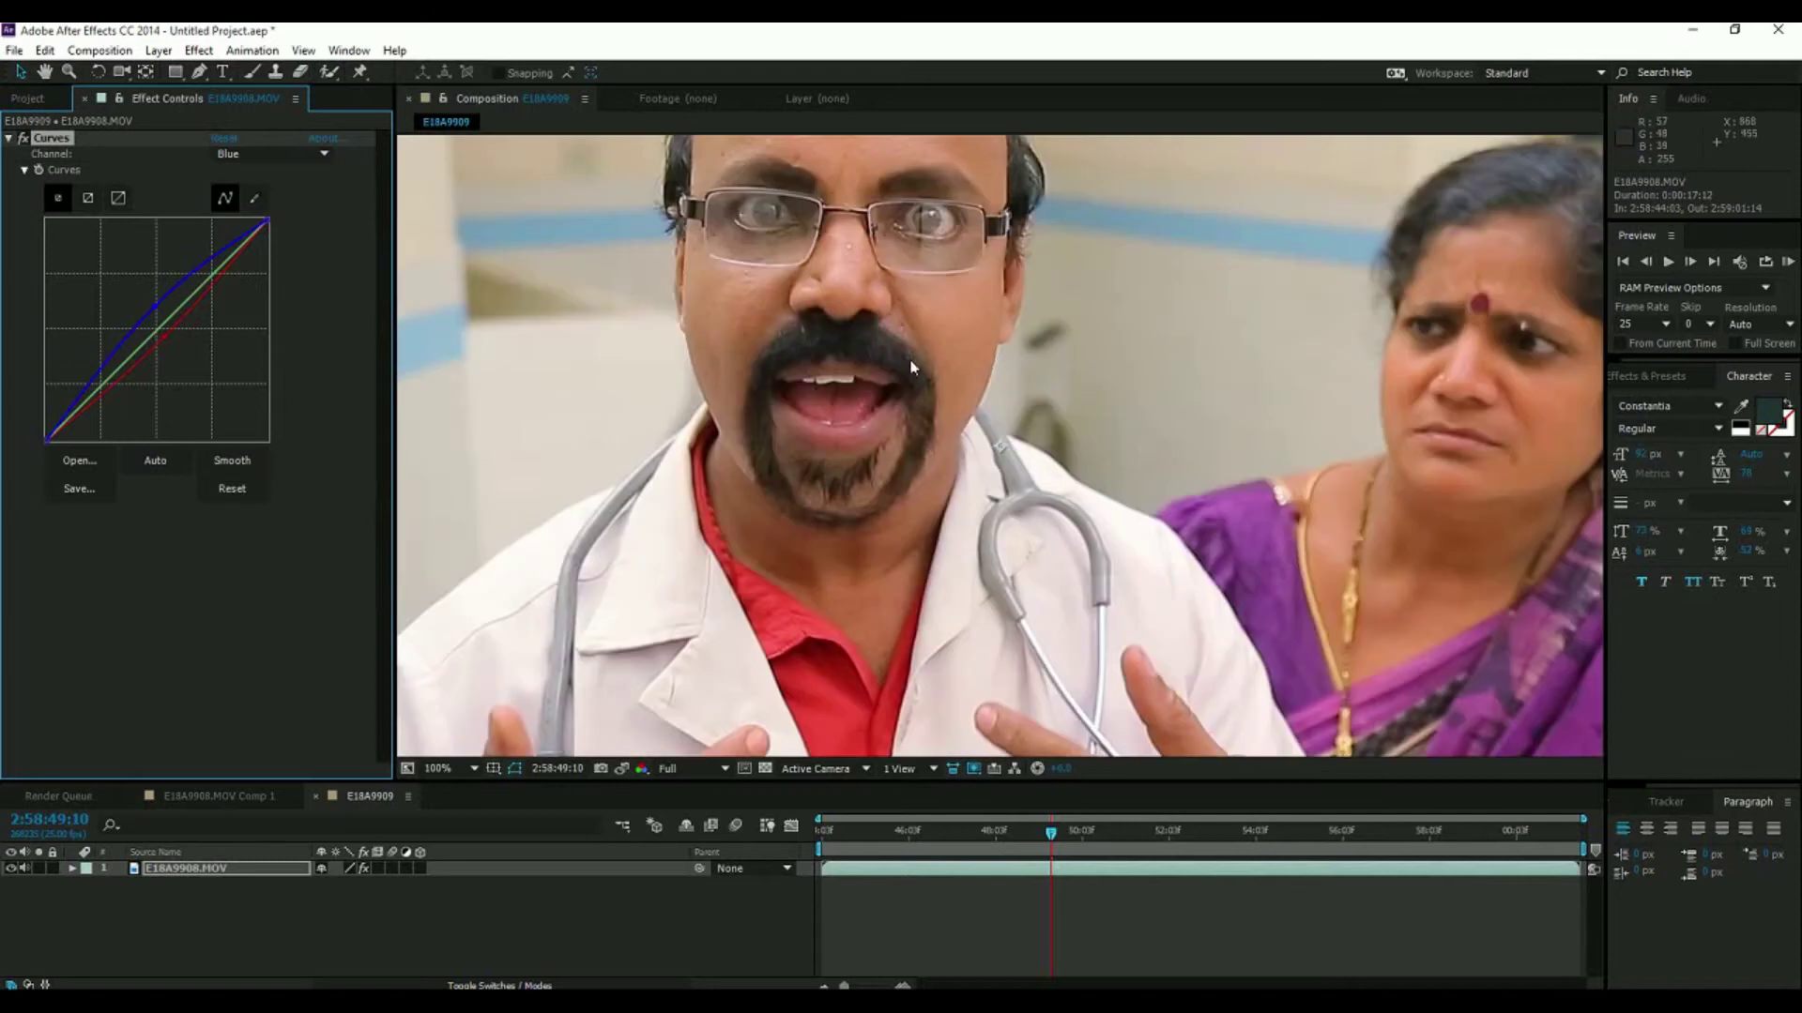
key("comma")
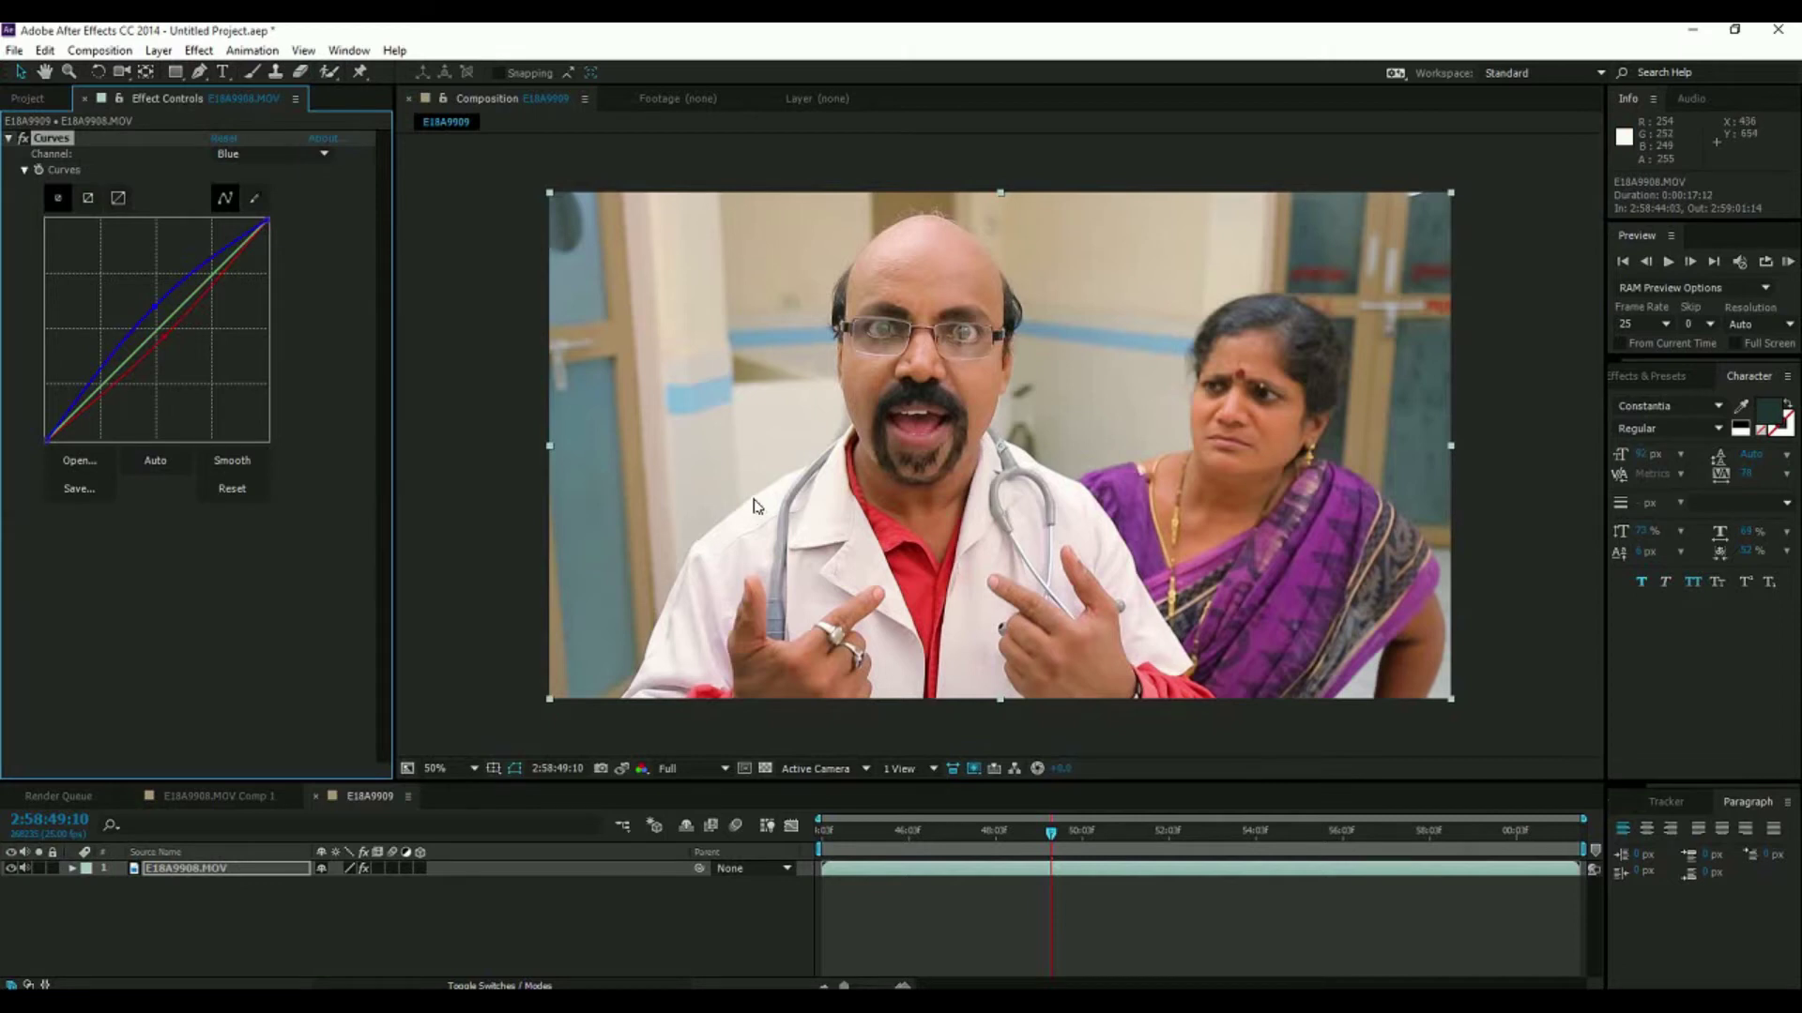
Apply Levels with Input White lowered to 225 and the gamma reduced.
left_click(199, 50)
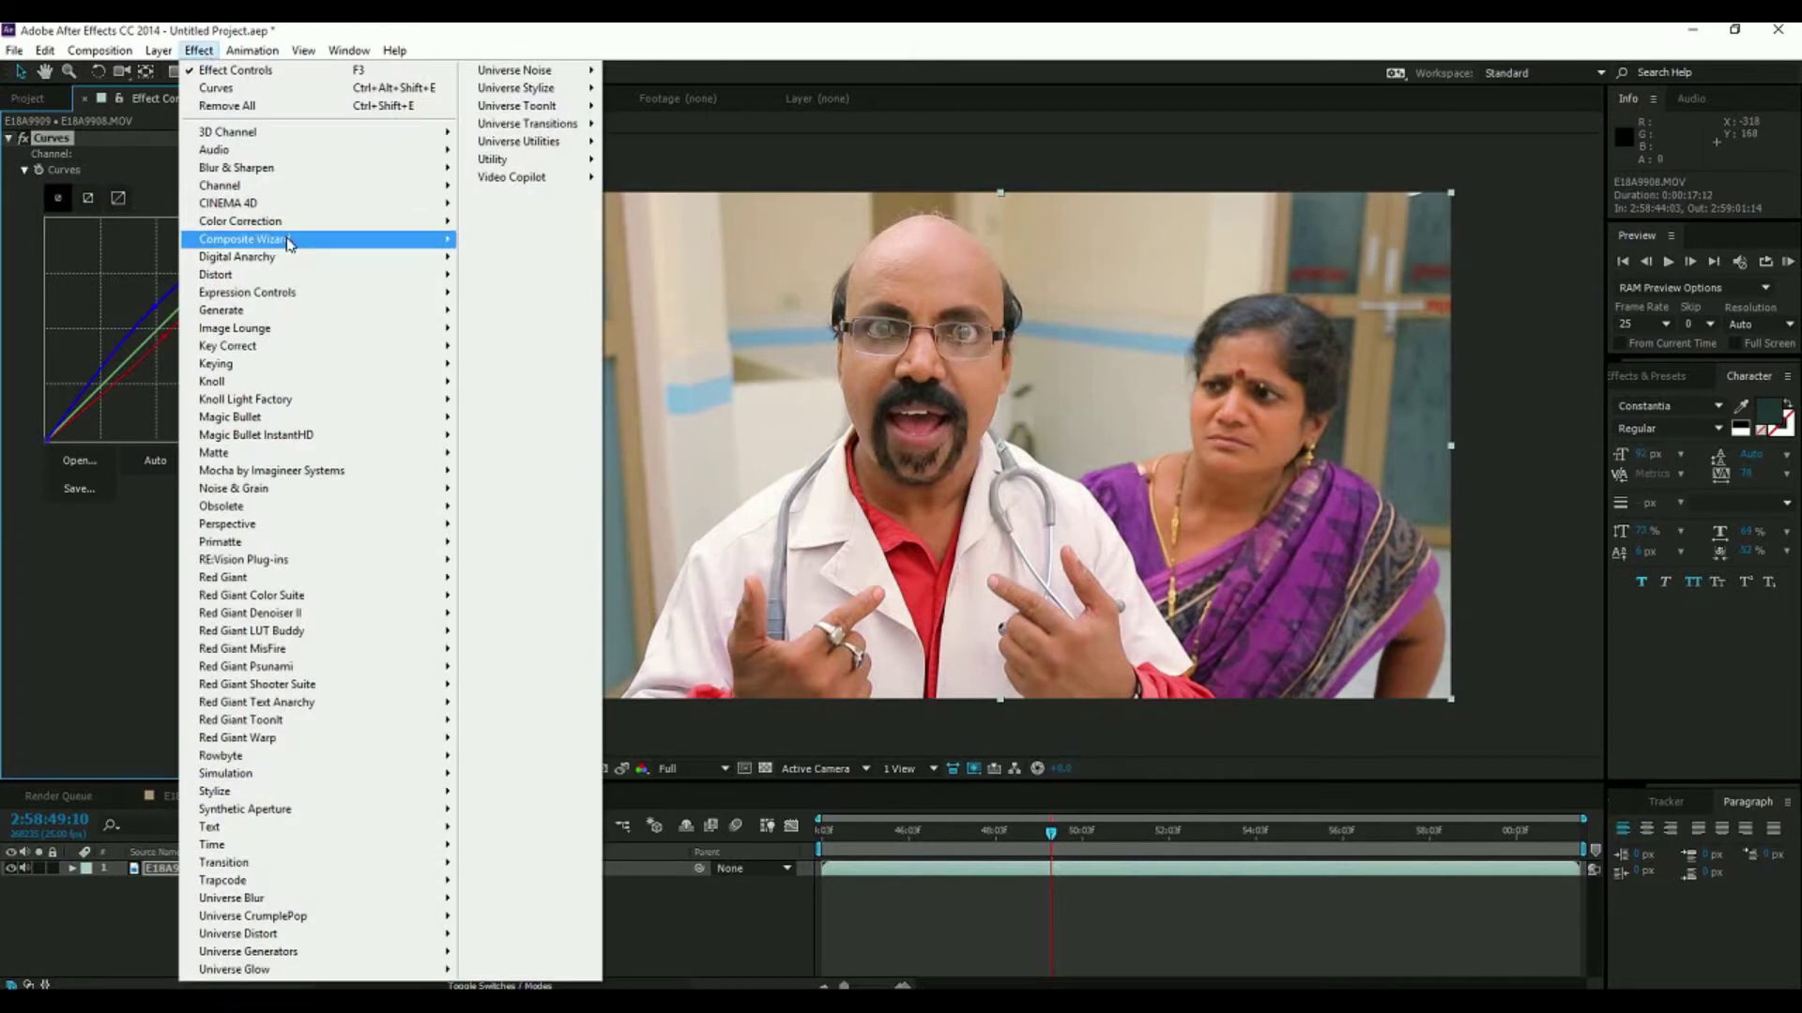
mouse_move(326, 222)
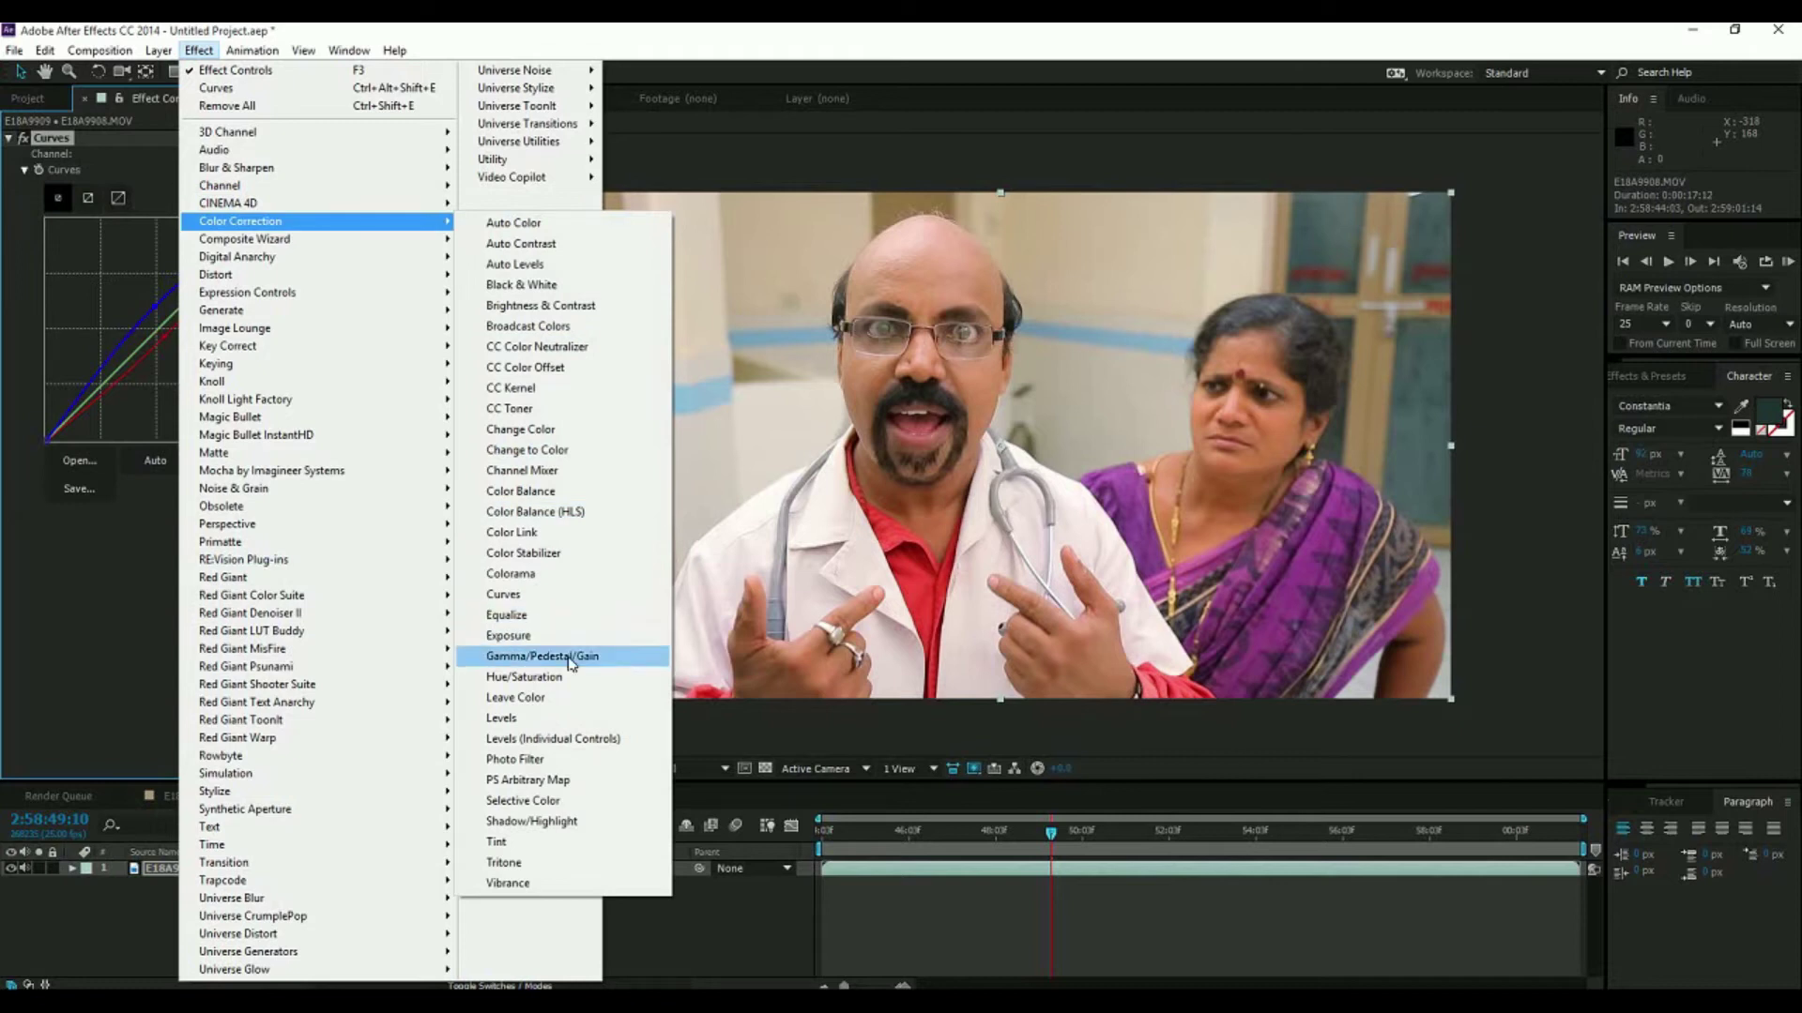
left_click(555, 718)
mouse_move(294, 629)
left_mouse_down()
mouse_move(267, 631)
mouse_move(288, 630)
left_mouse_up()
left_click_drag(173, 629, 181, 629)
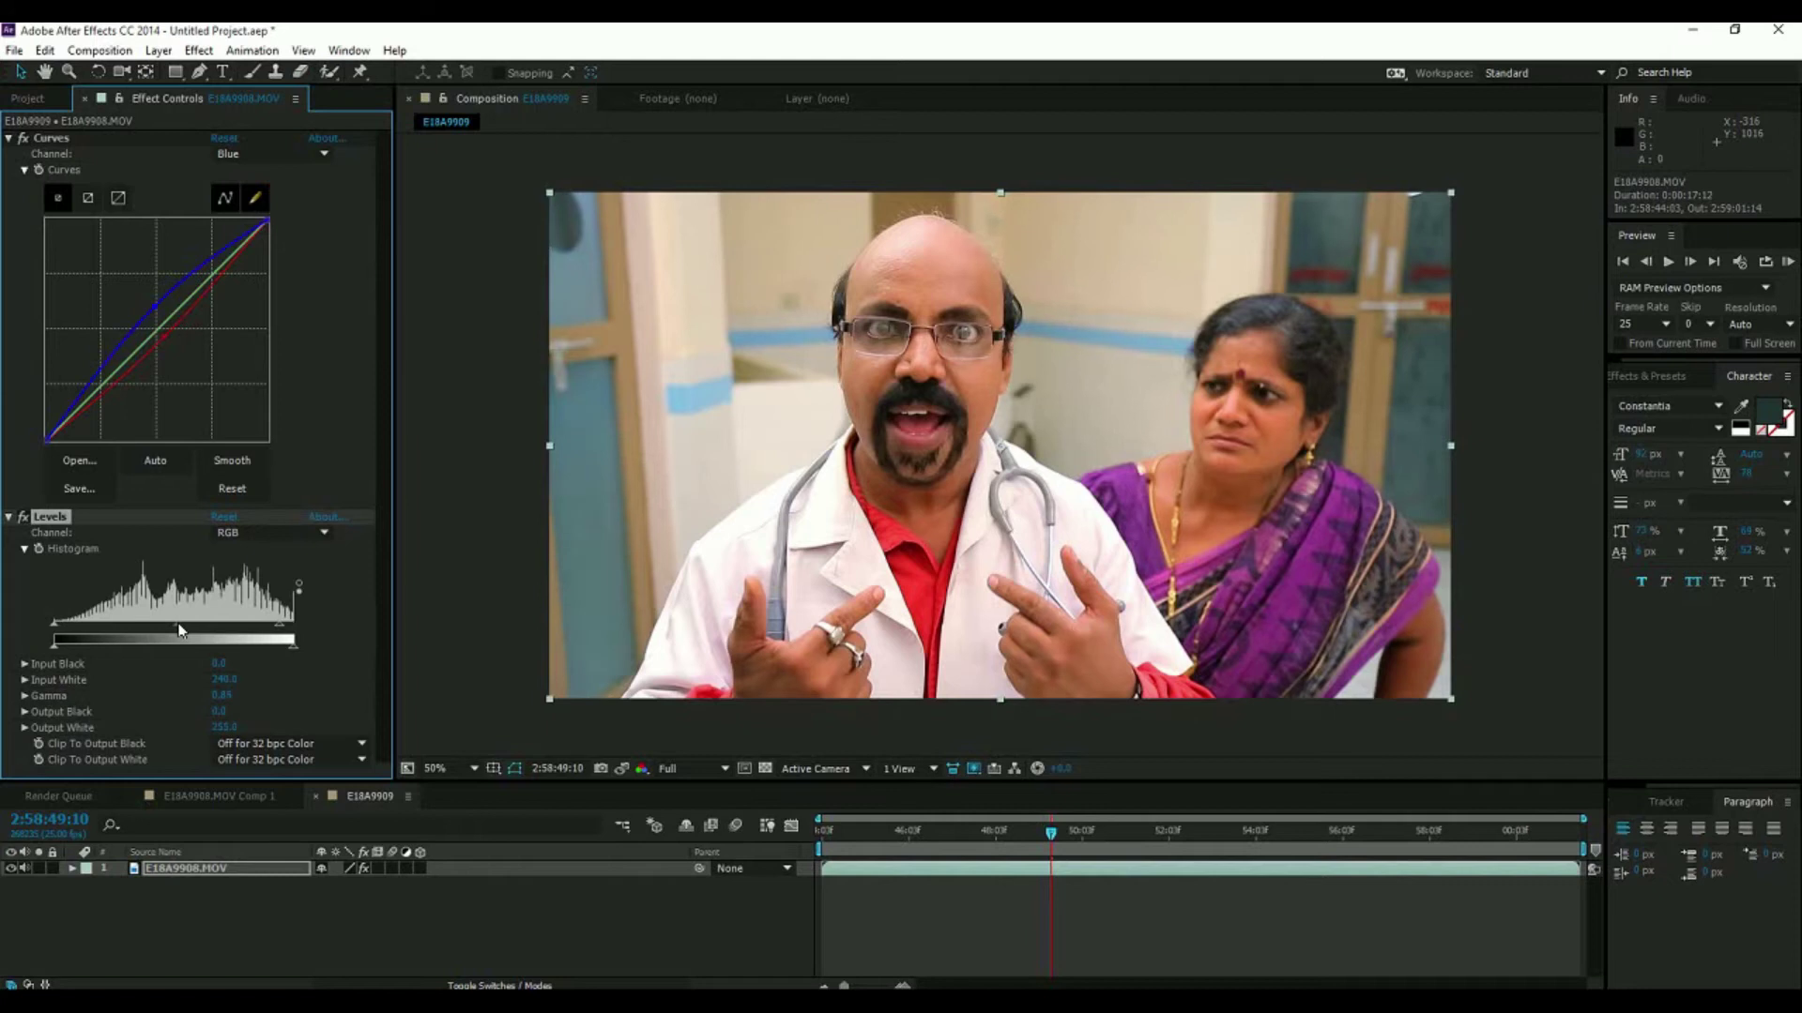
scroll(1032, 556, "up", 3)
scroll(1032, 559, "down", 2)
scroll(1032, 561, "down", 1)
scroll(864, 606, "up", 2)
scroll(864, 606, "down", 2)
left_click_drag(903, 565, 880, 565)
left_click(880, 564)
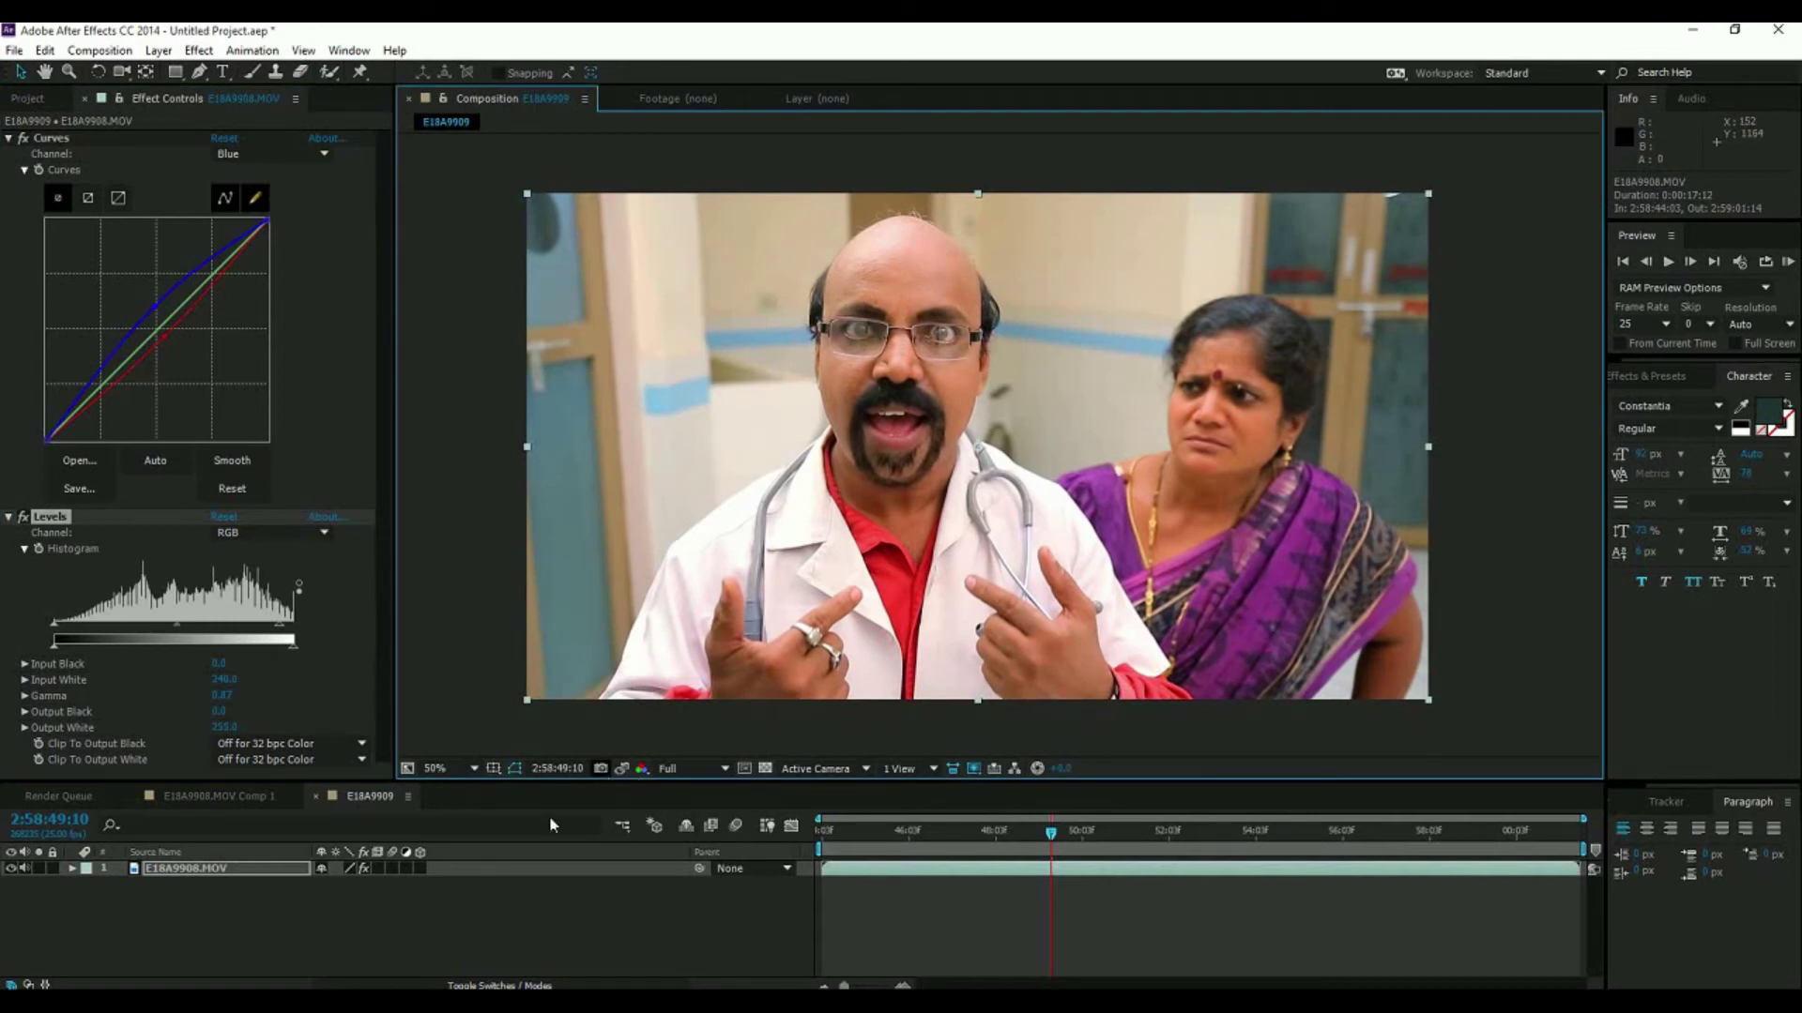
Toggle the layer's effects off and on and compare the grade against the snapshot.
left_click(364, 869)
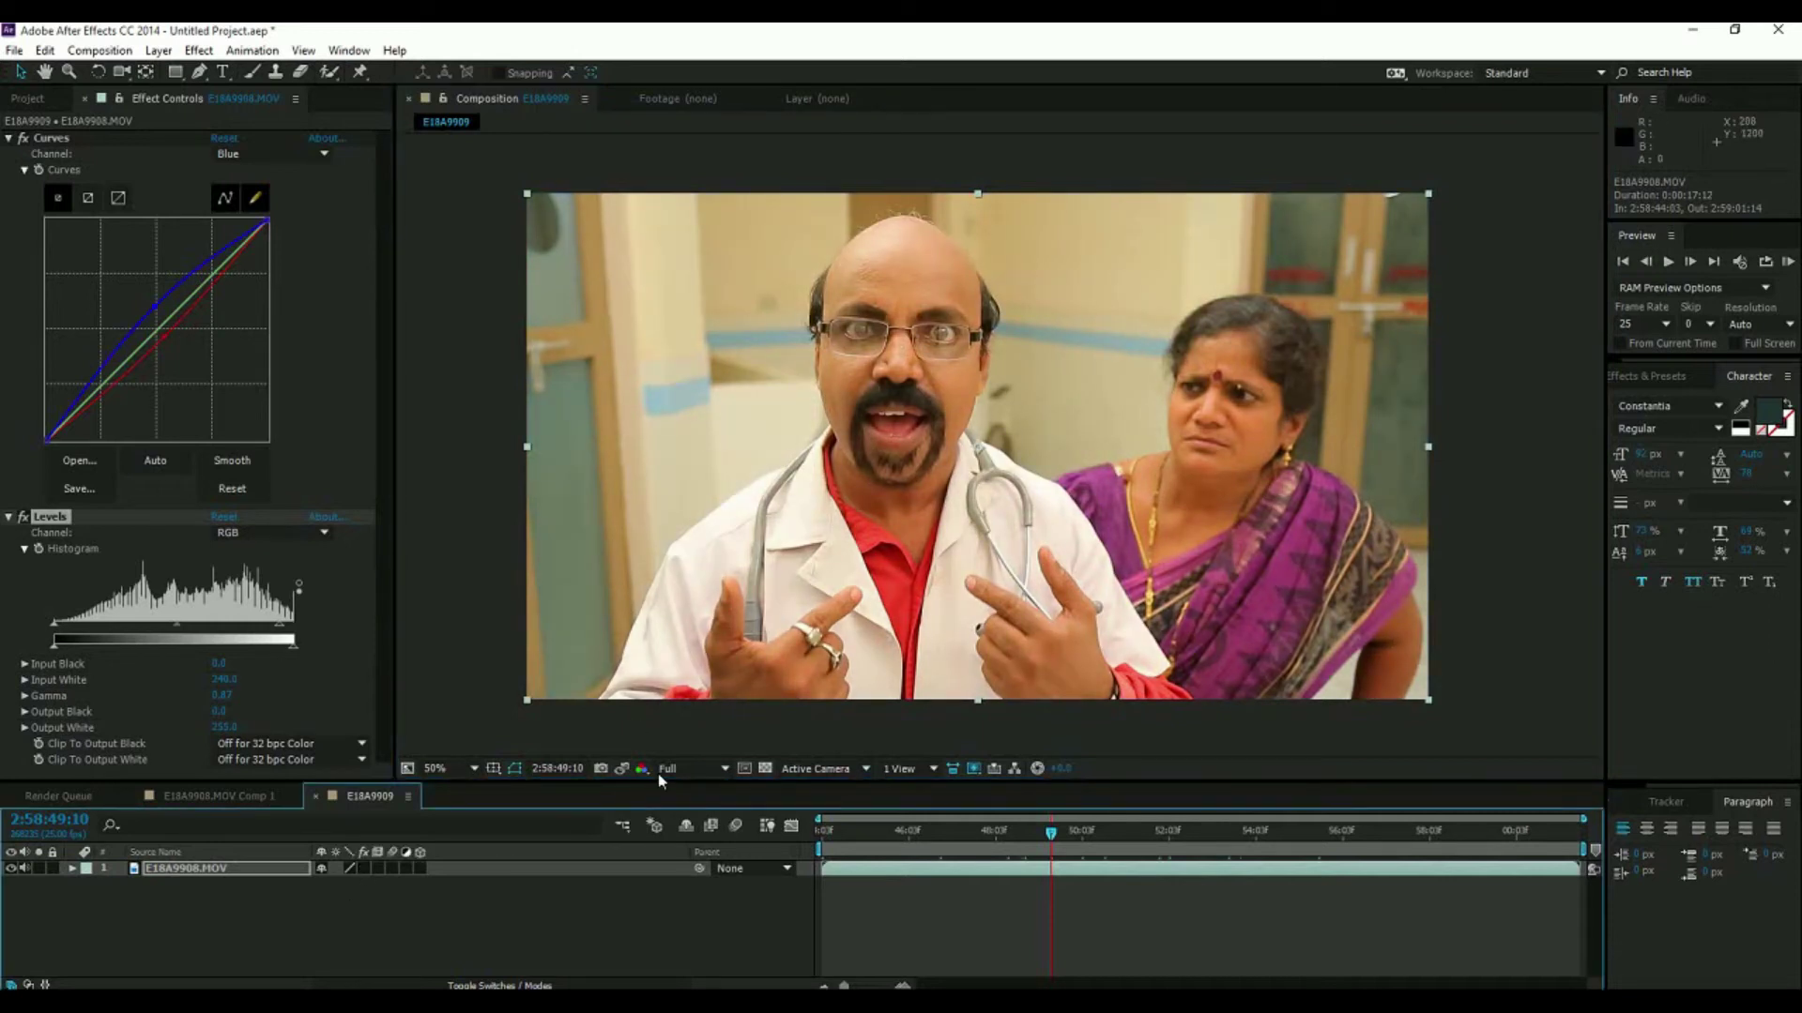
left_click(364, 869)
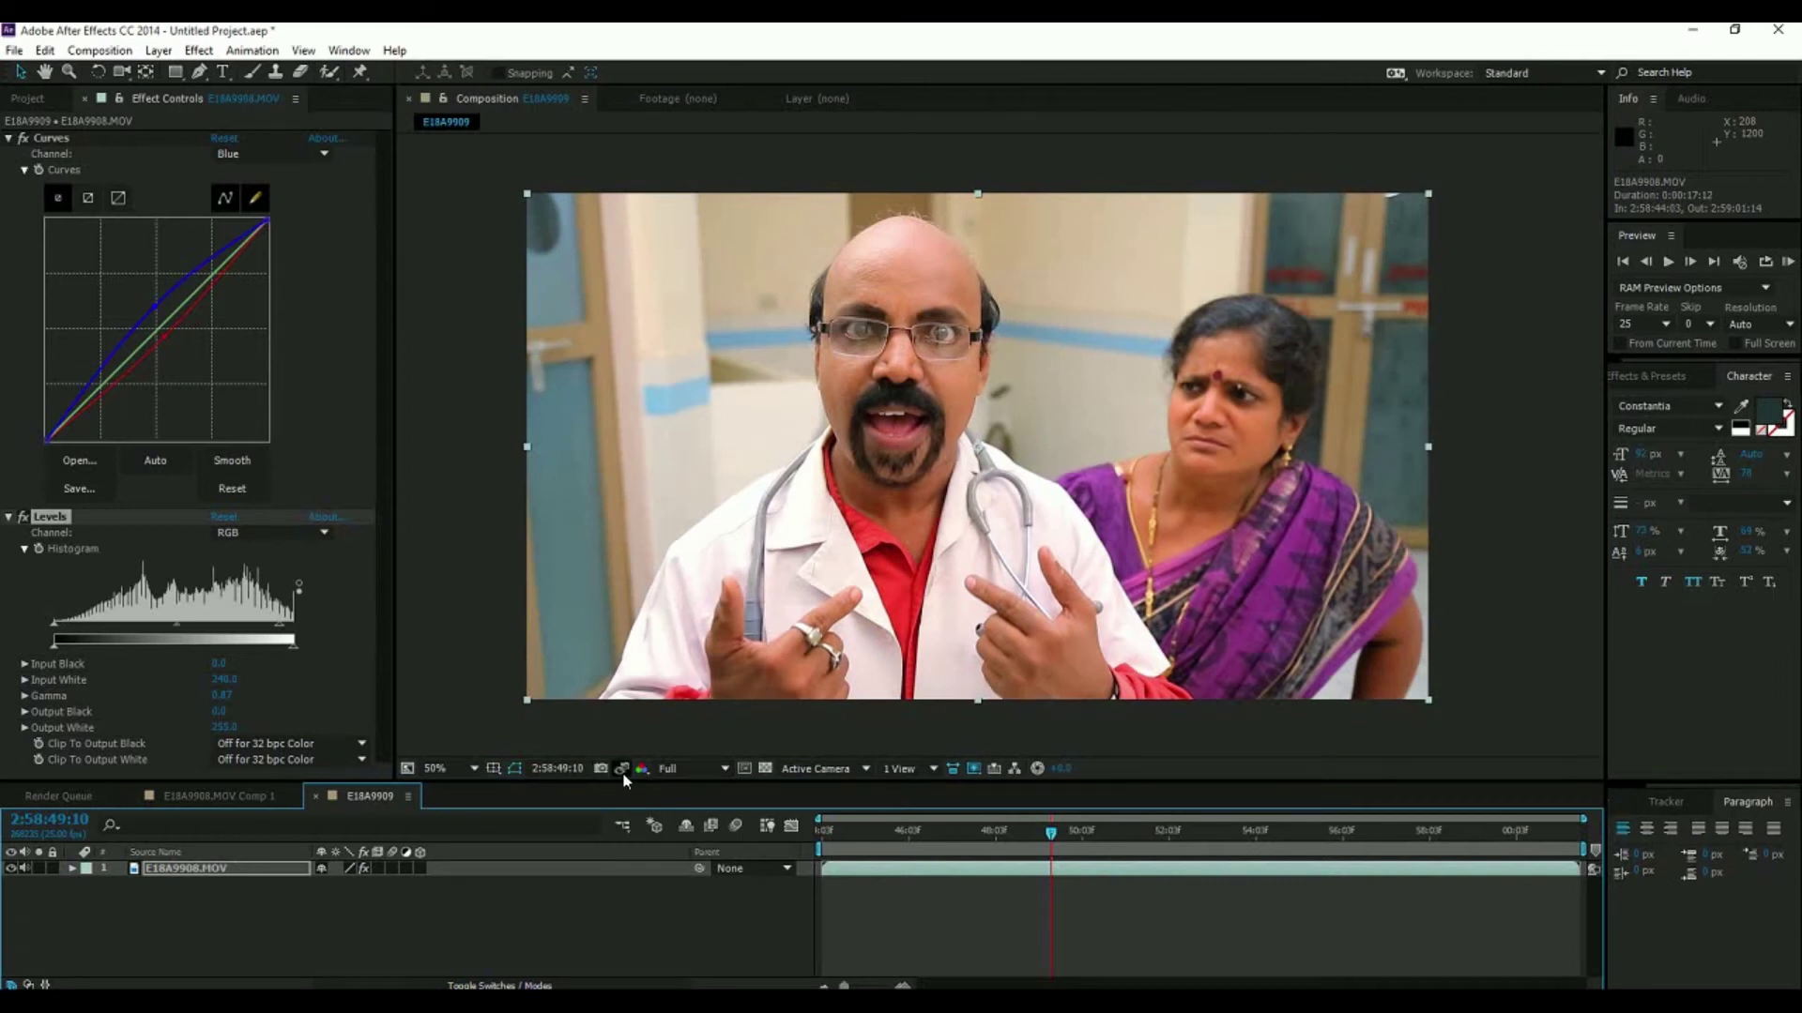
left_click(623, 770)
left_click(622, 770)
left_click(622, 771)
left_click(623, 773)
left_click(623, 775)
left_click(835, 531)
Jump to 2:58:56:00, frame the doctor's face in the viewer, and select the clip layer.
scroll(987, 409, "up", 1)
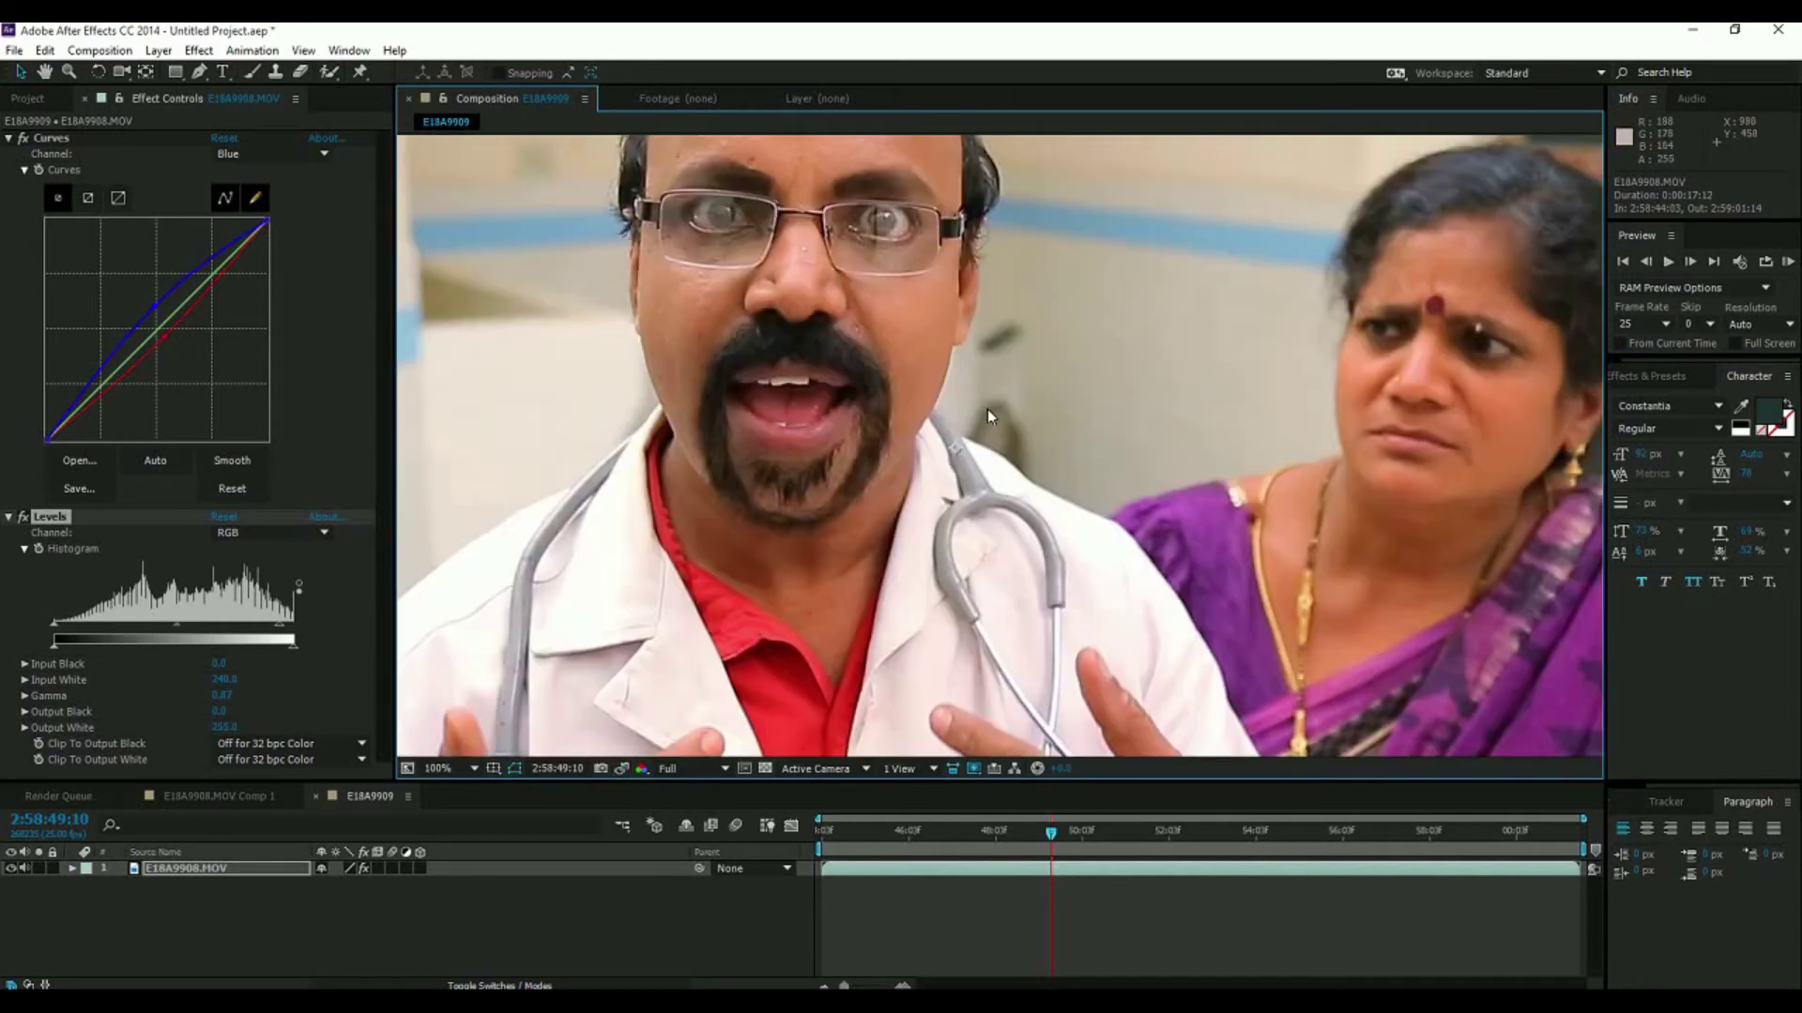
scroll(887, 321, "up", 1)
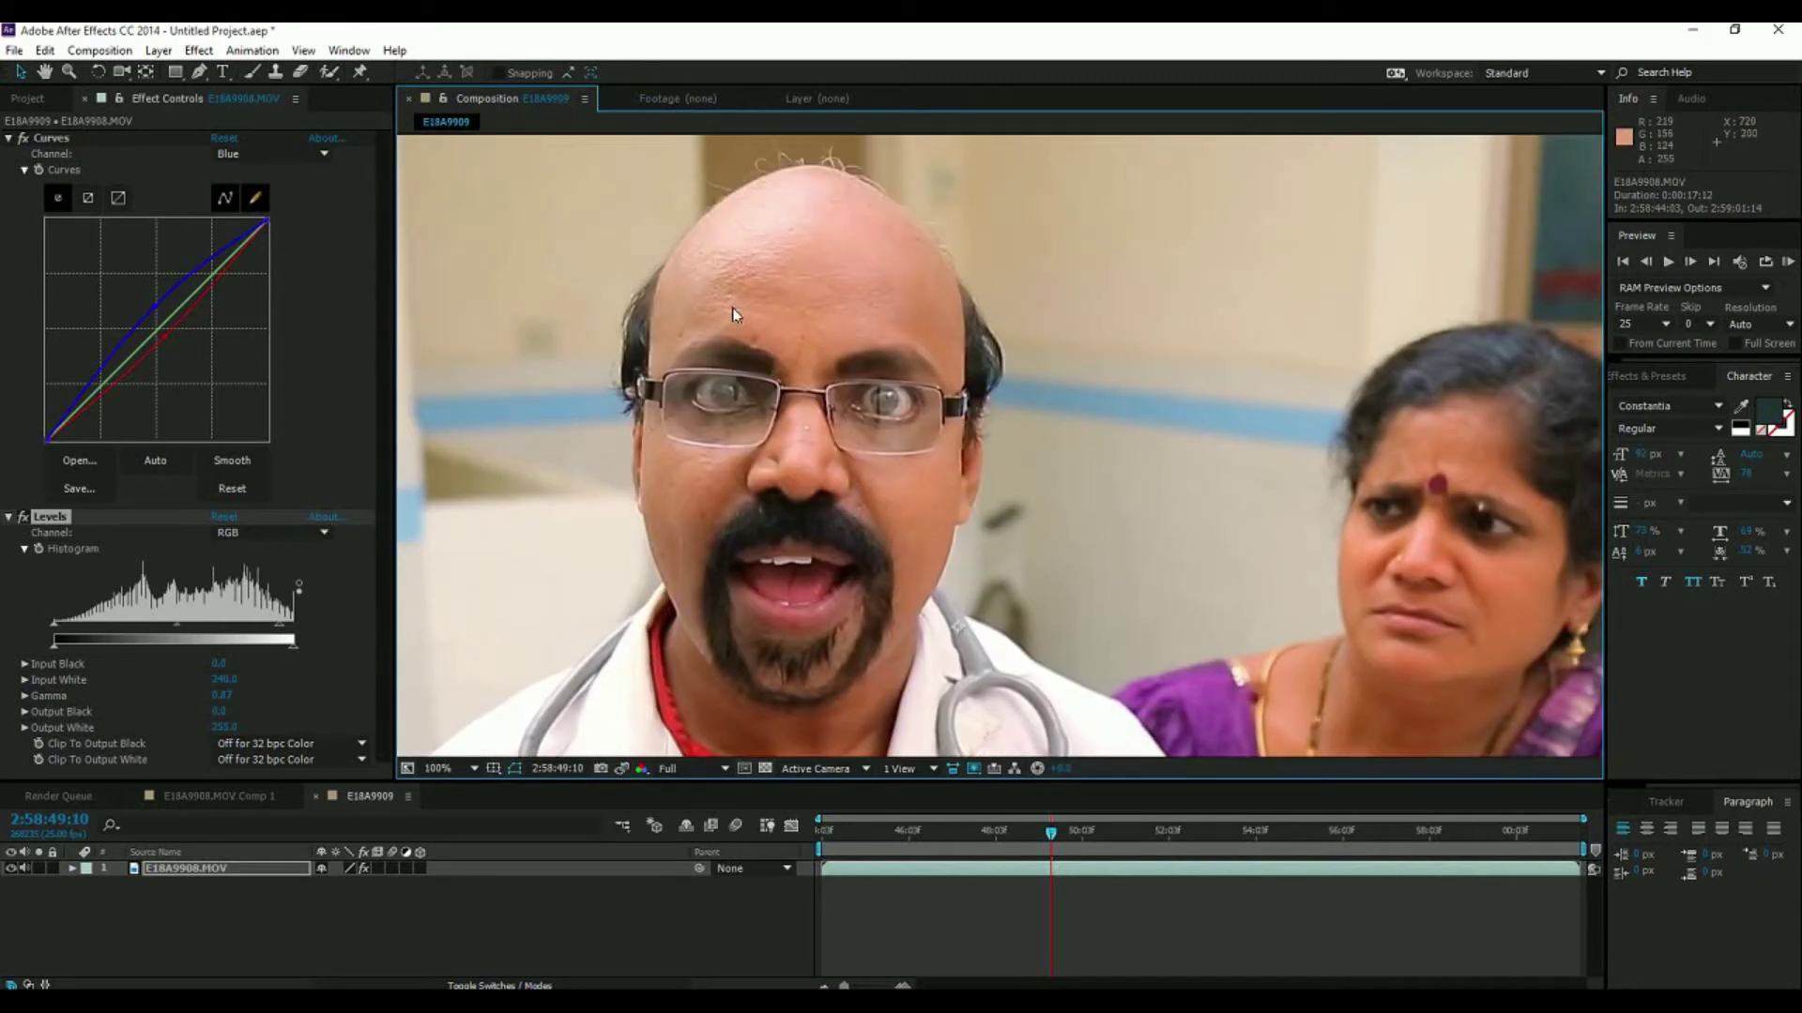
left_click(1339, 831)
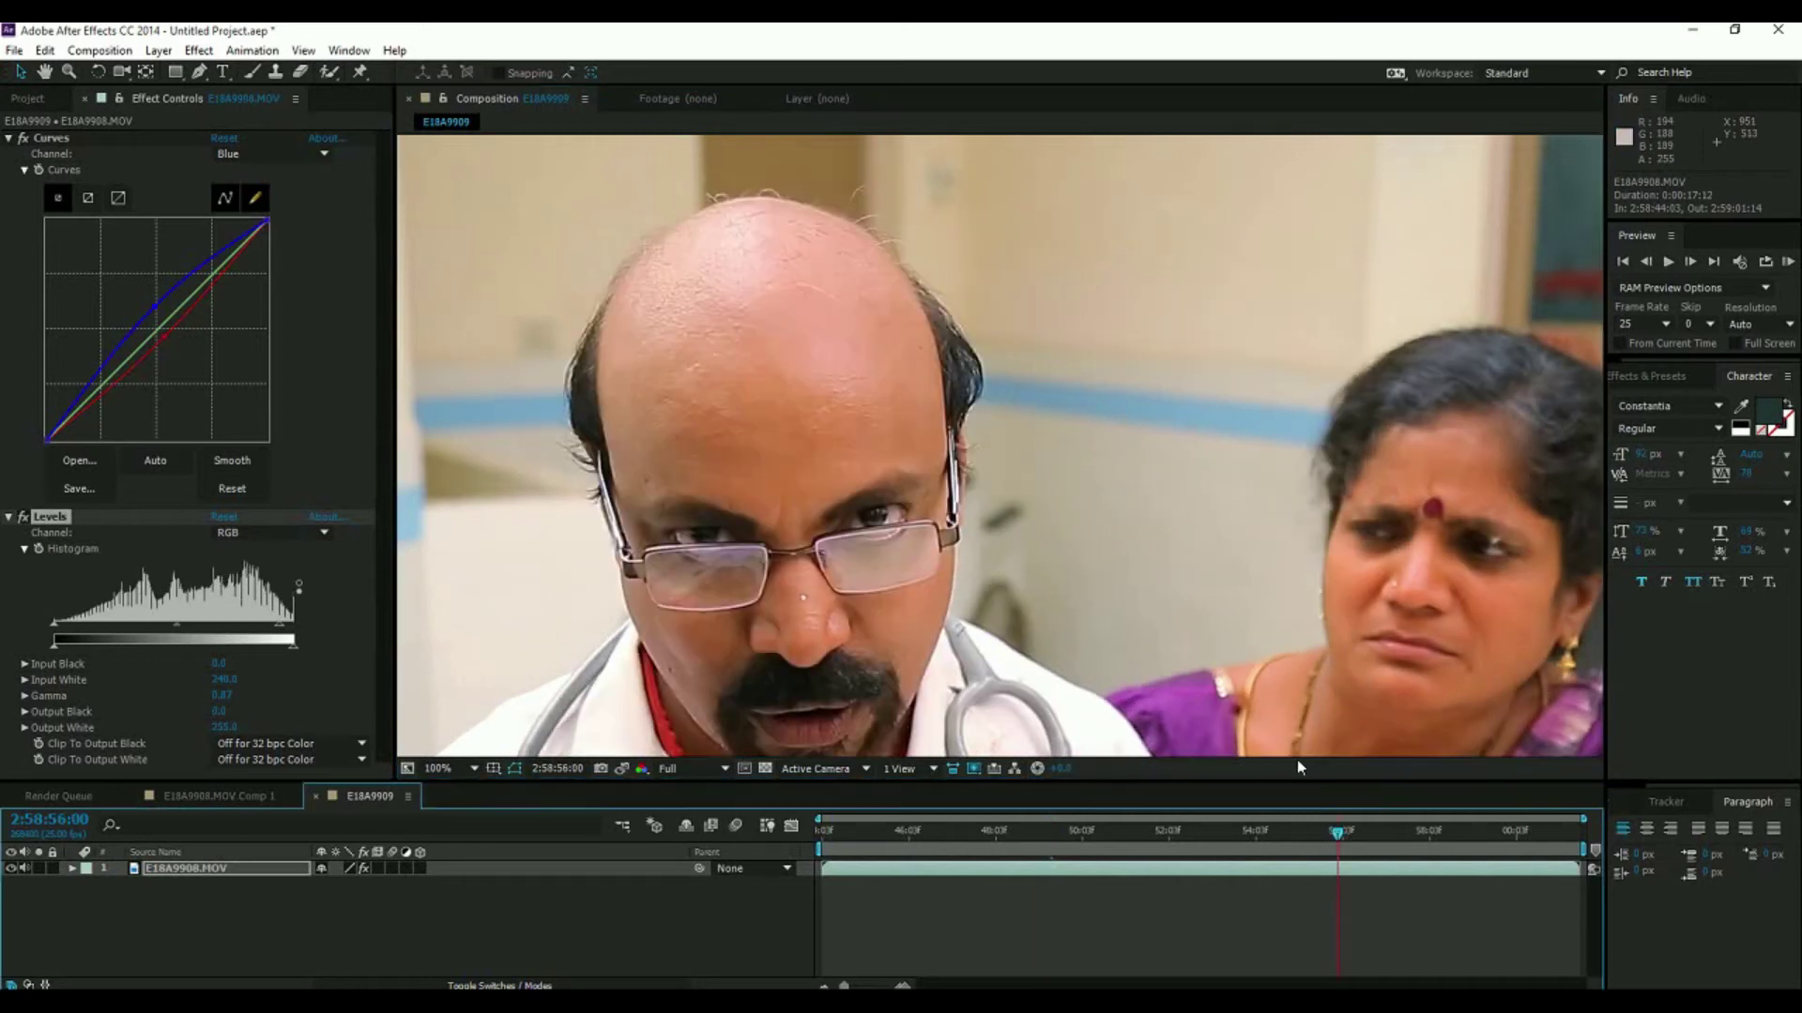
left_click_drag(741, 408, 756, 467)
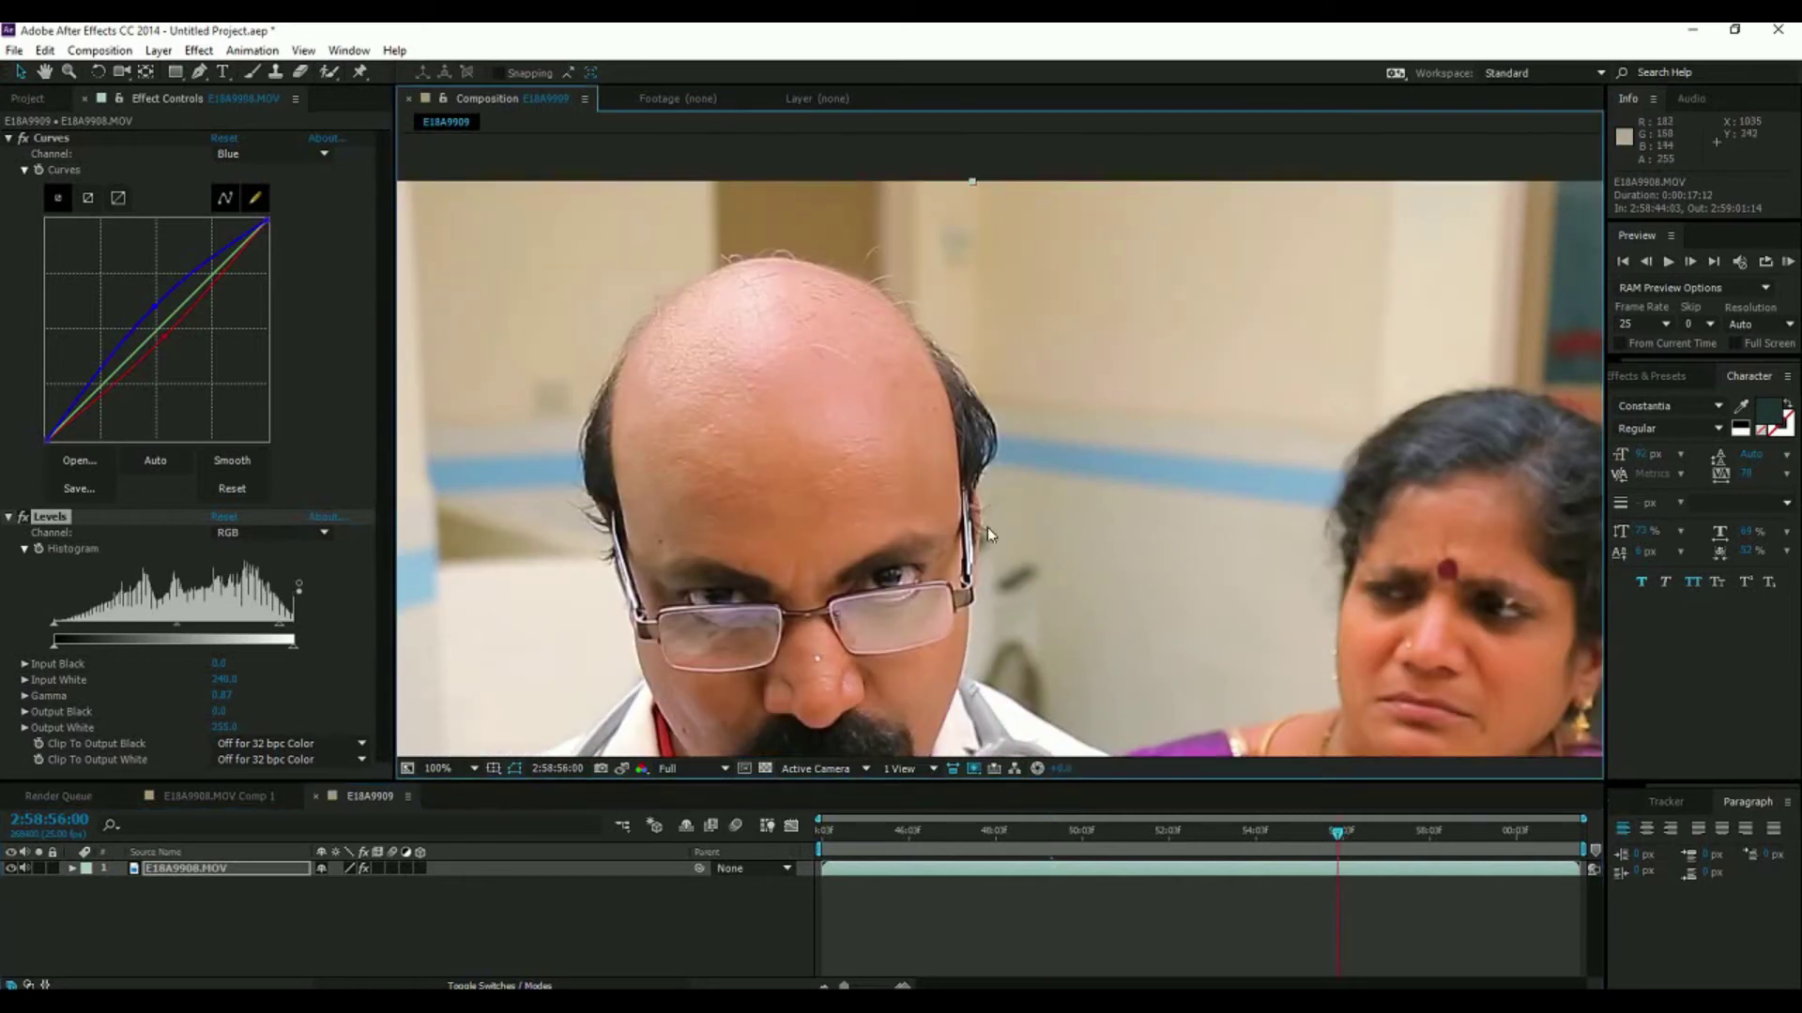
scroll(938, 517, "down", 2)
scroll(916, 504, "up", 2)
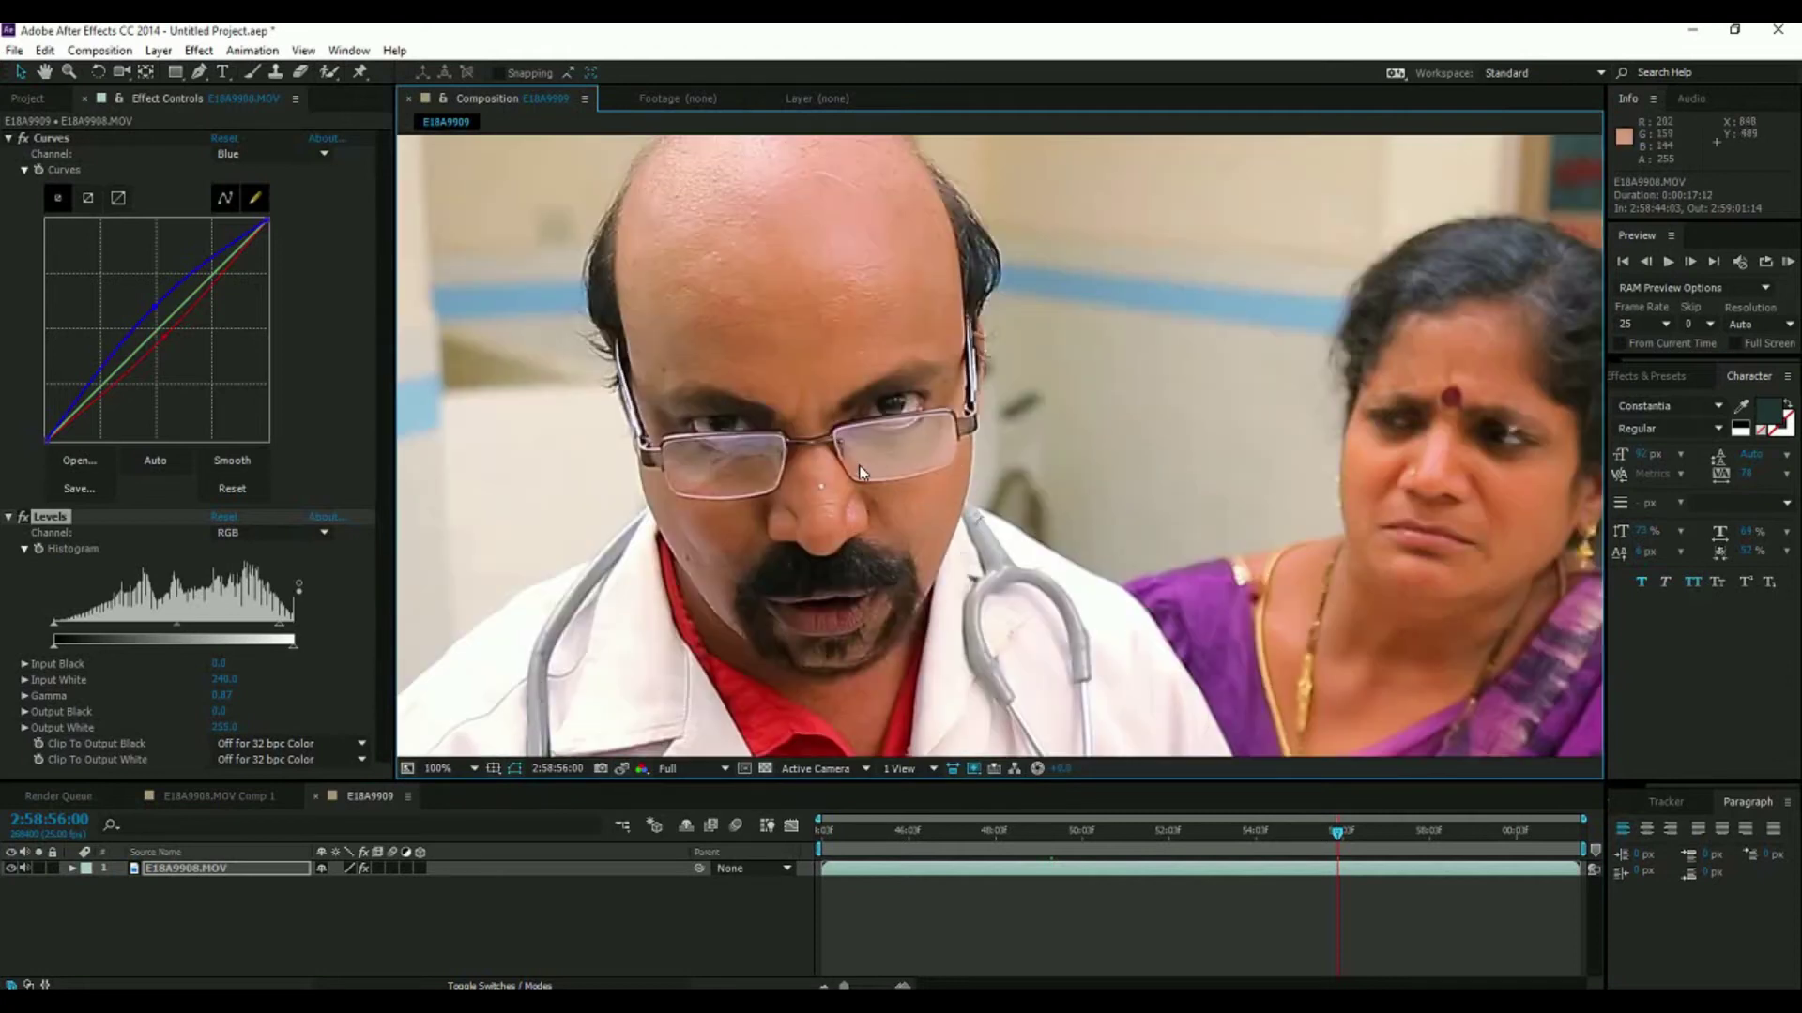
left_click(170, 873)
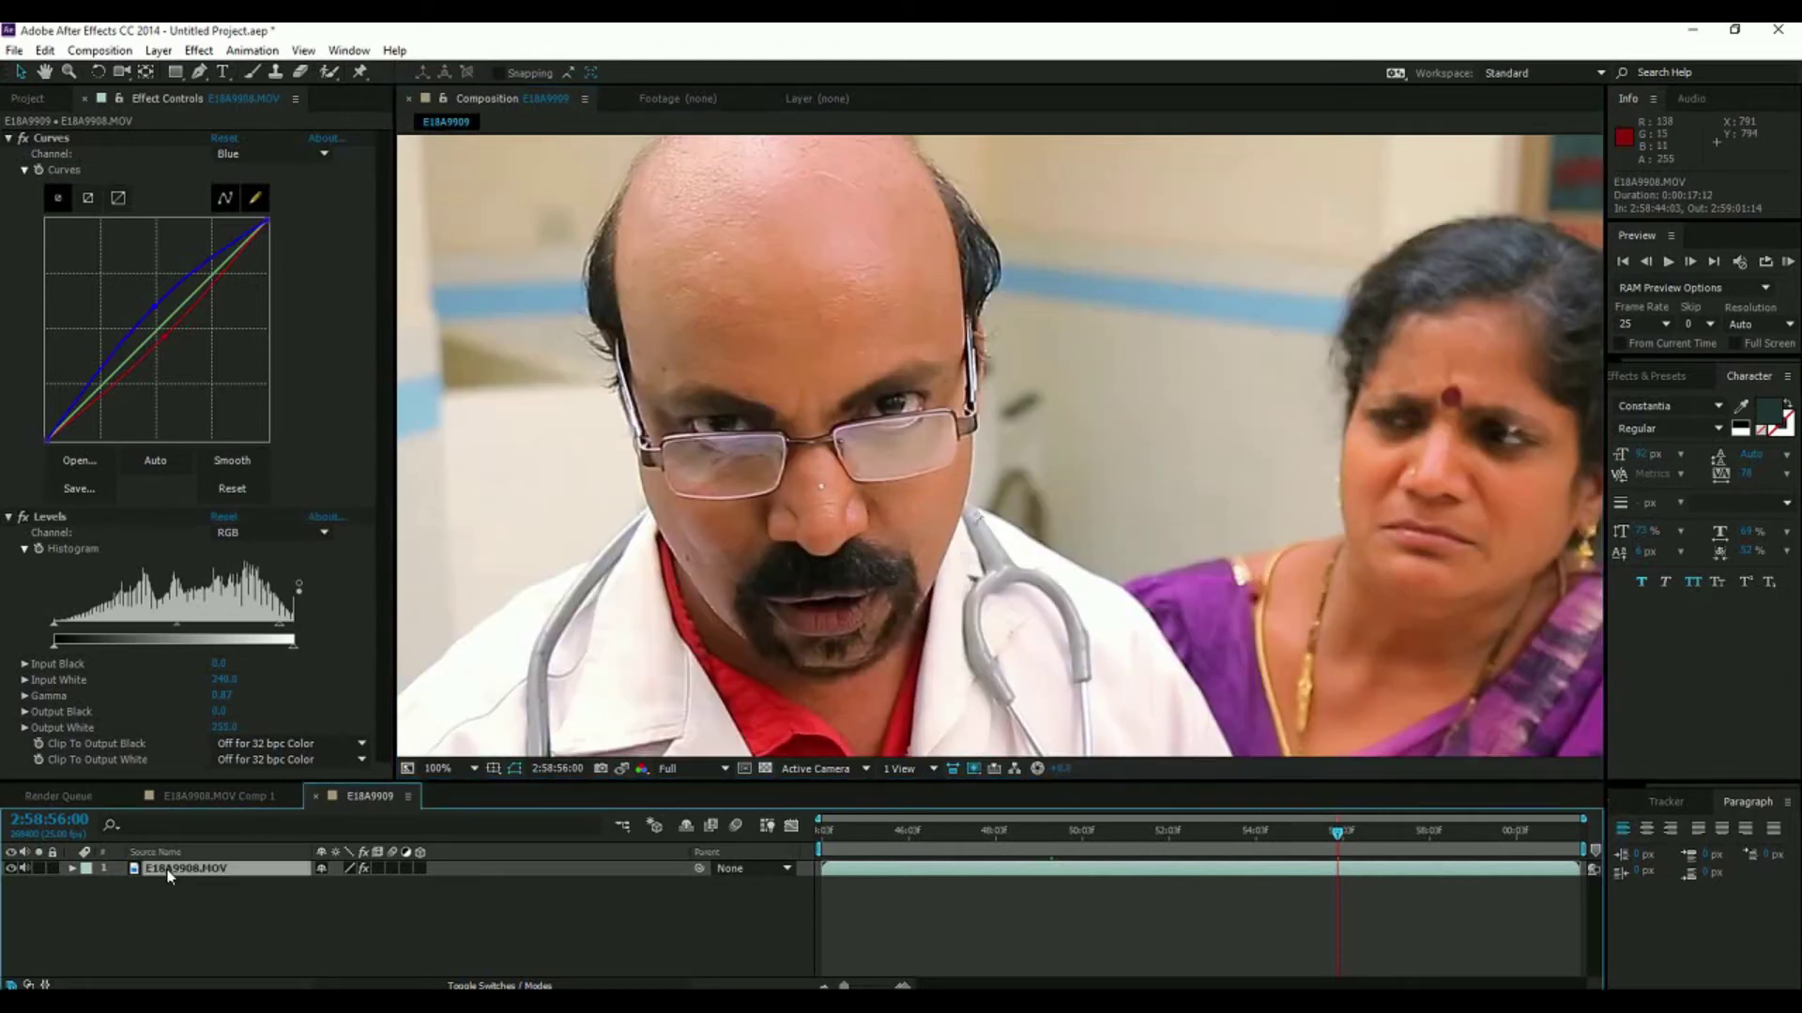
Pre-compose the clip layer with 'Move all attributes into the new composition' selected.
left_click(47, 50)
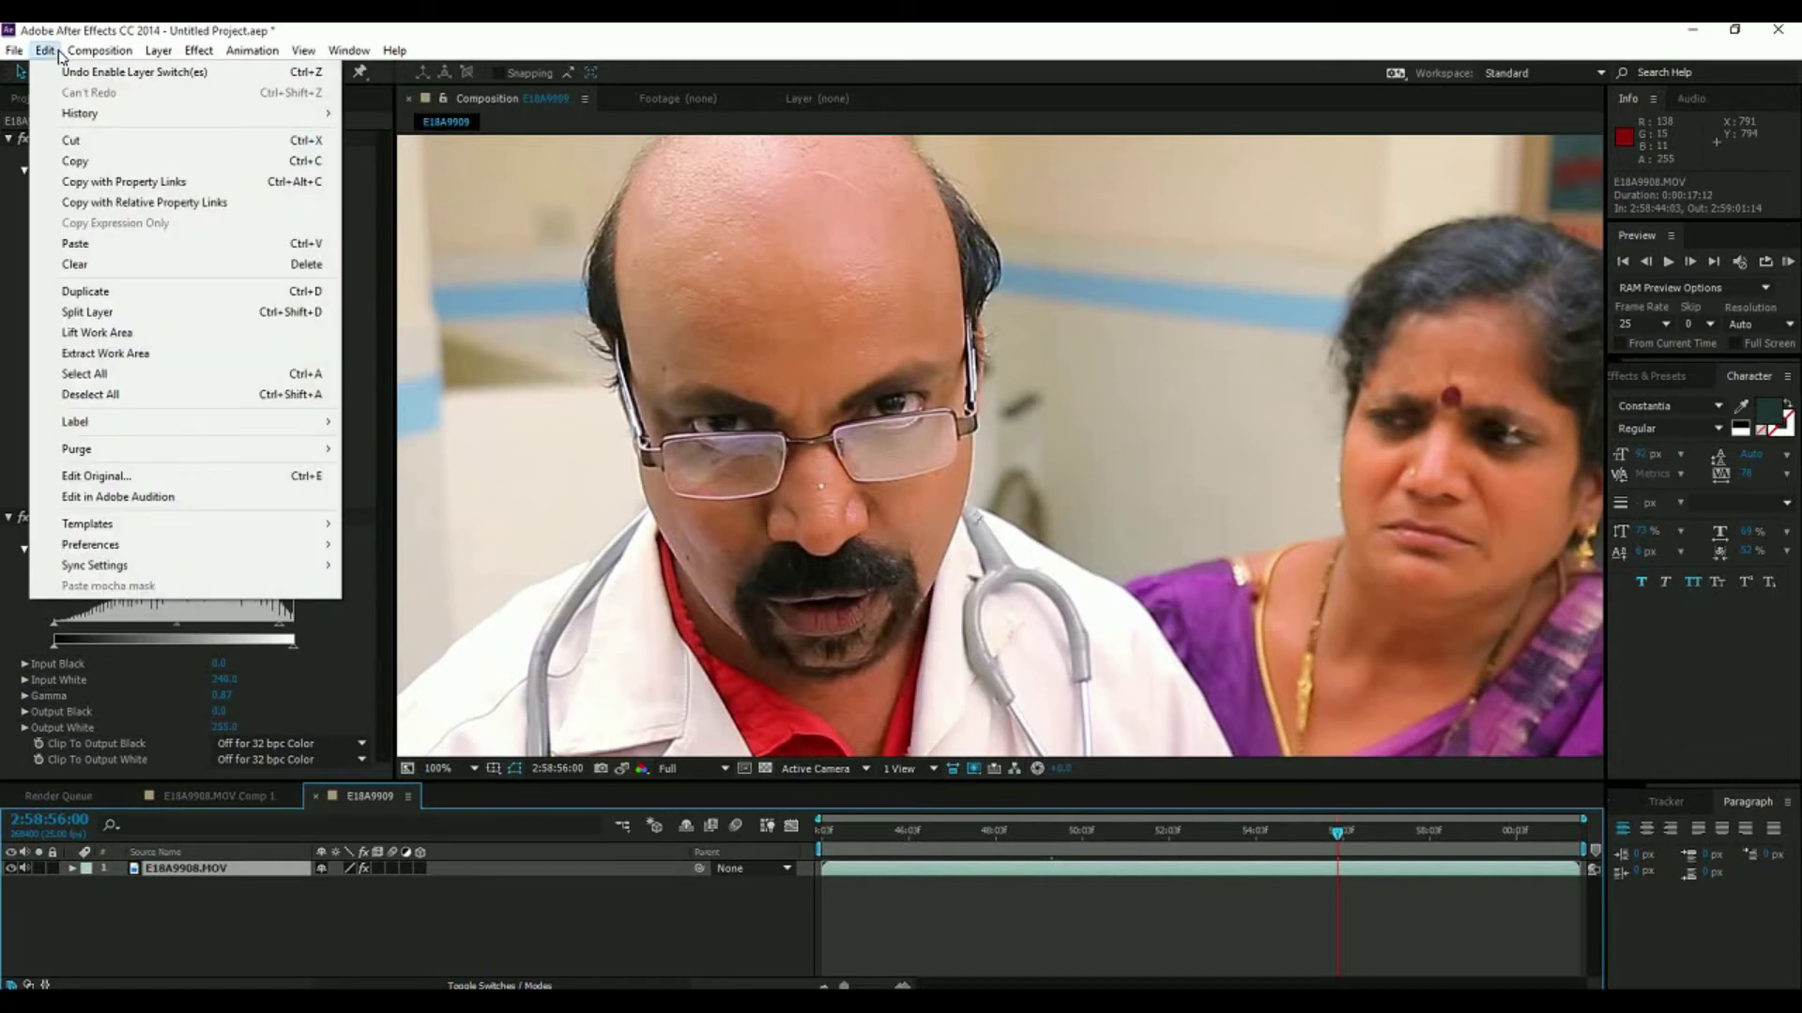
mouse_move(98, 56)
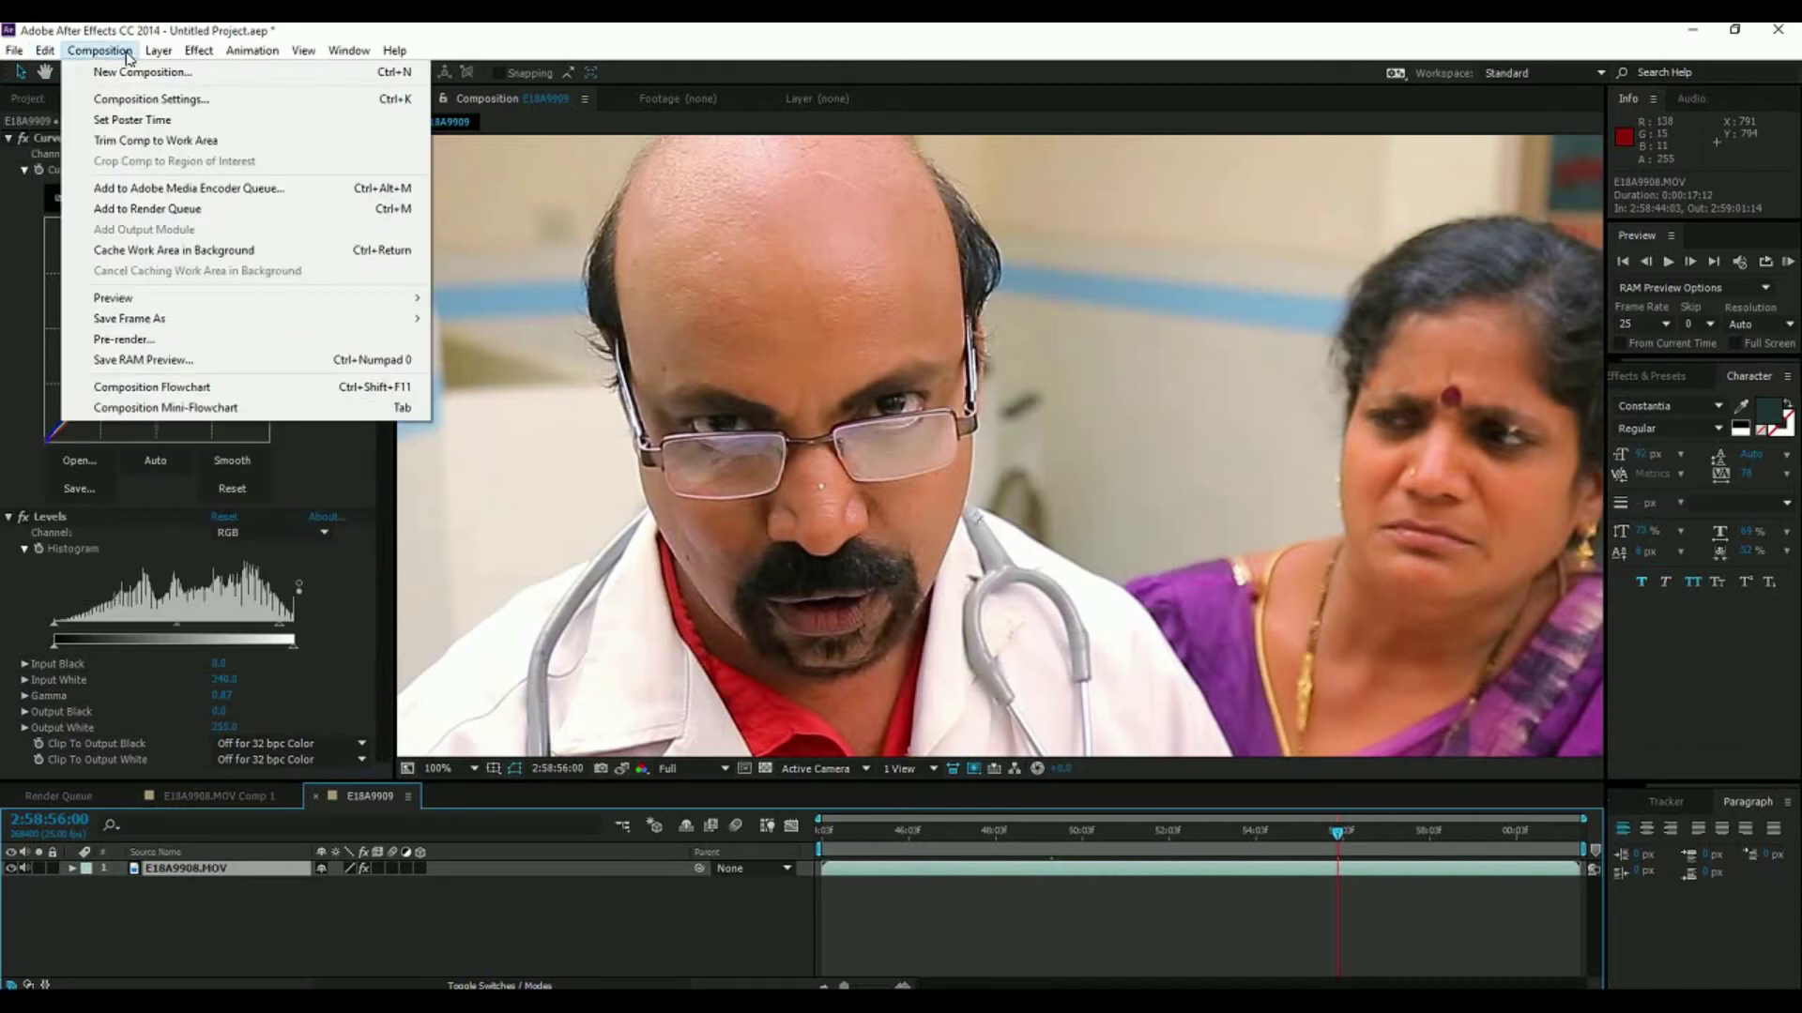
mouse_move(153, 55)
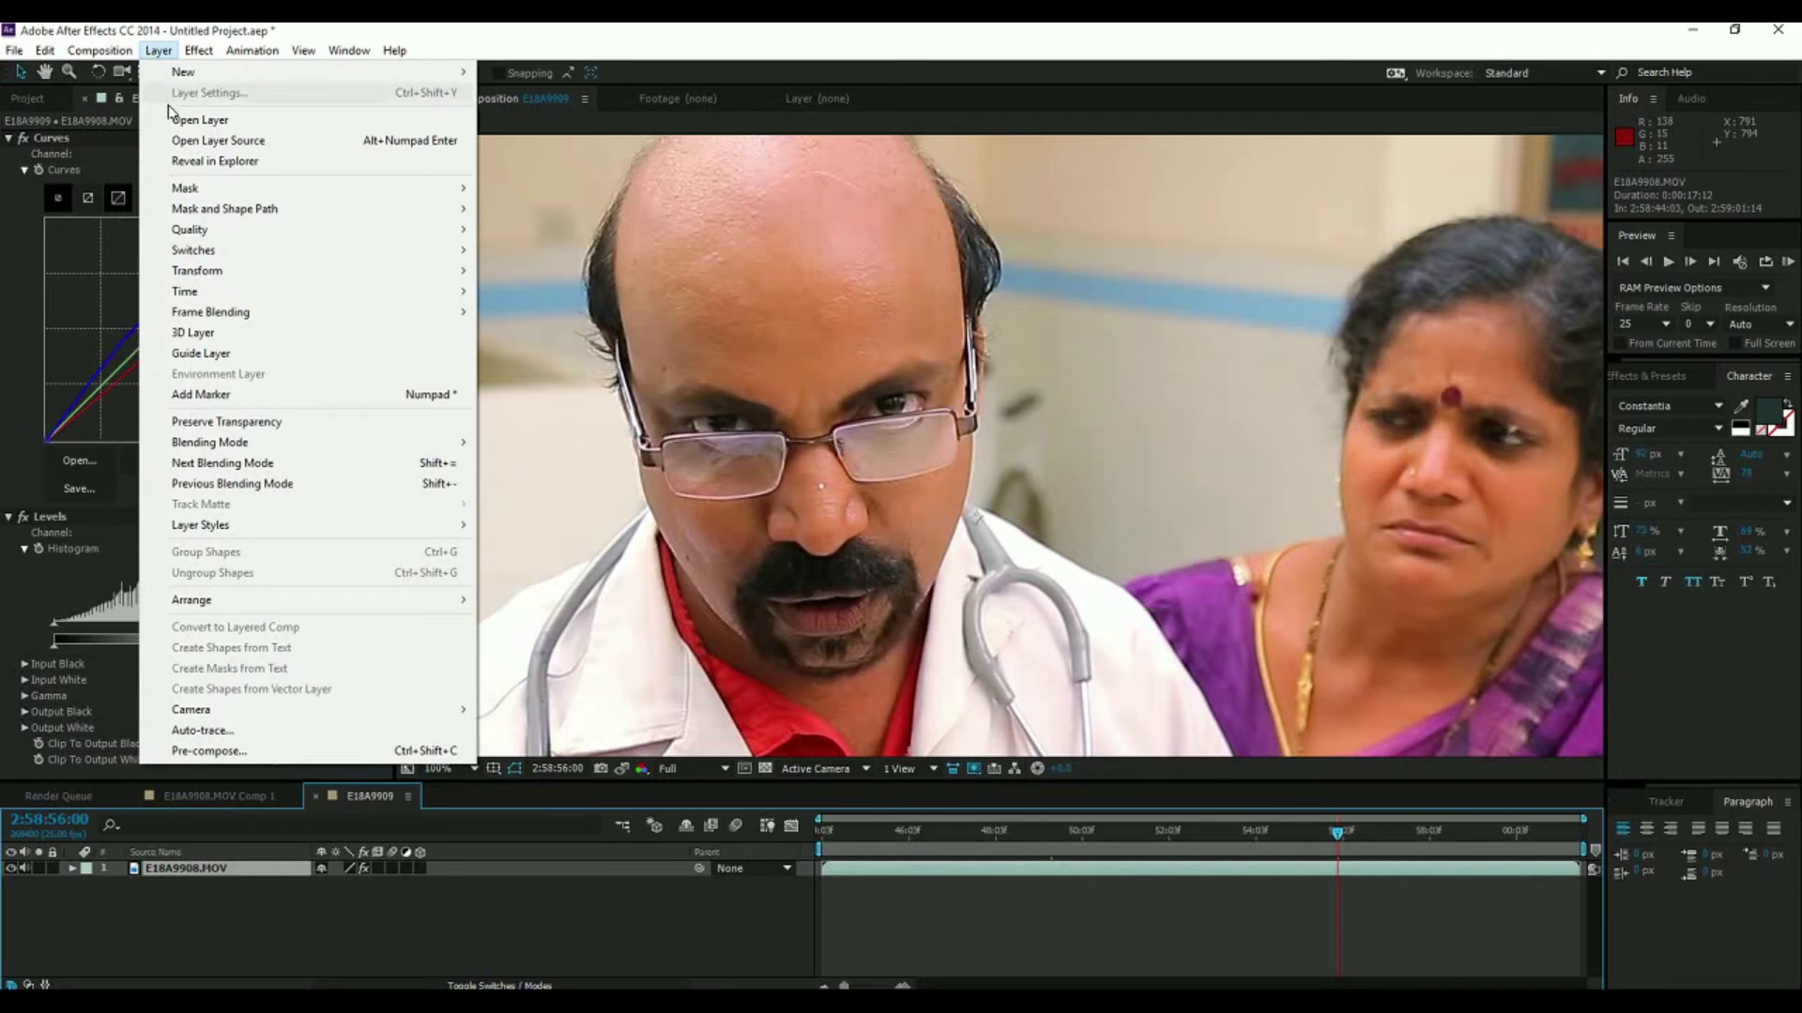
left_click(321, 756)
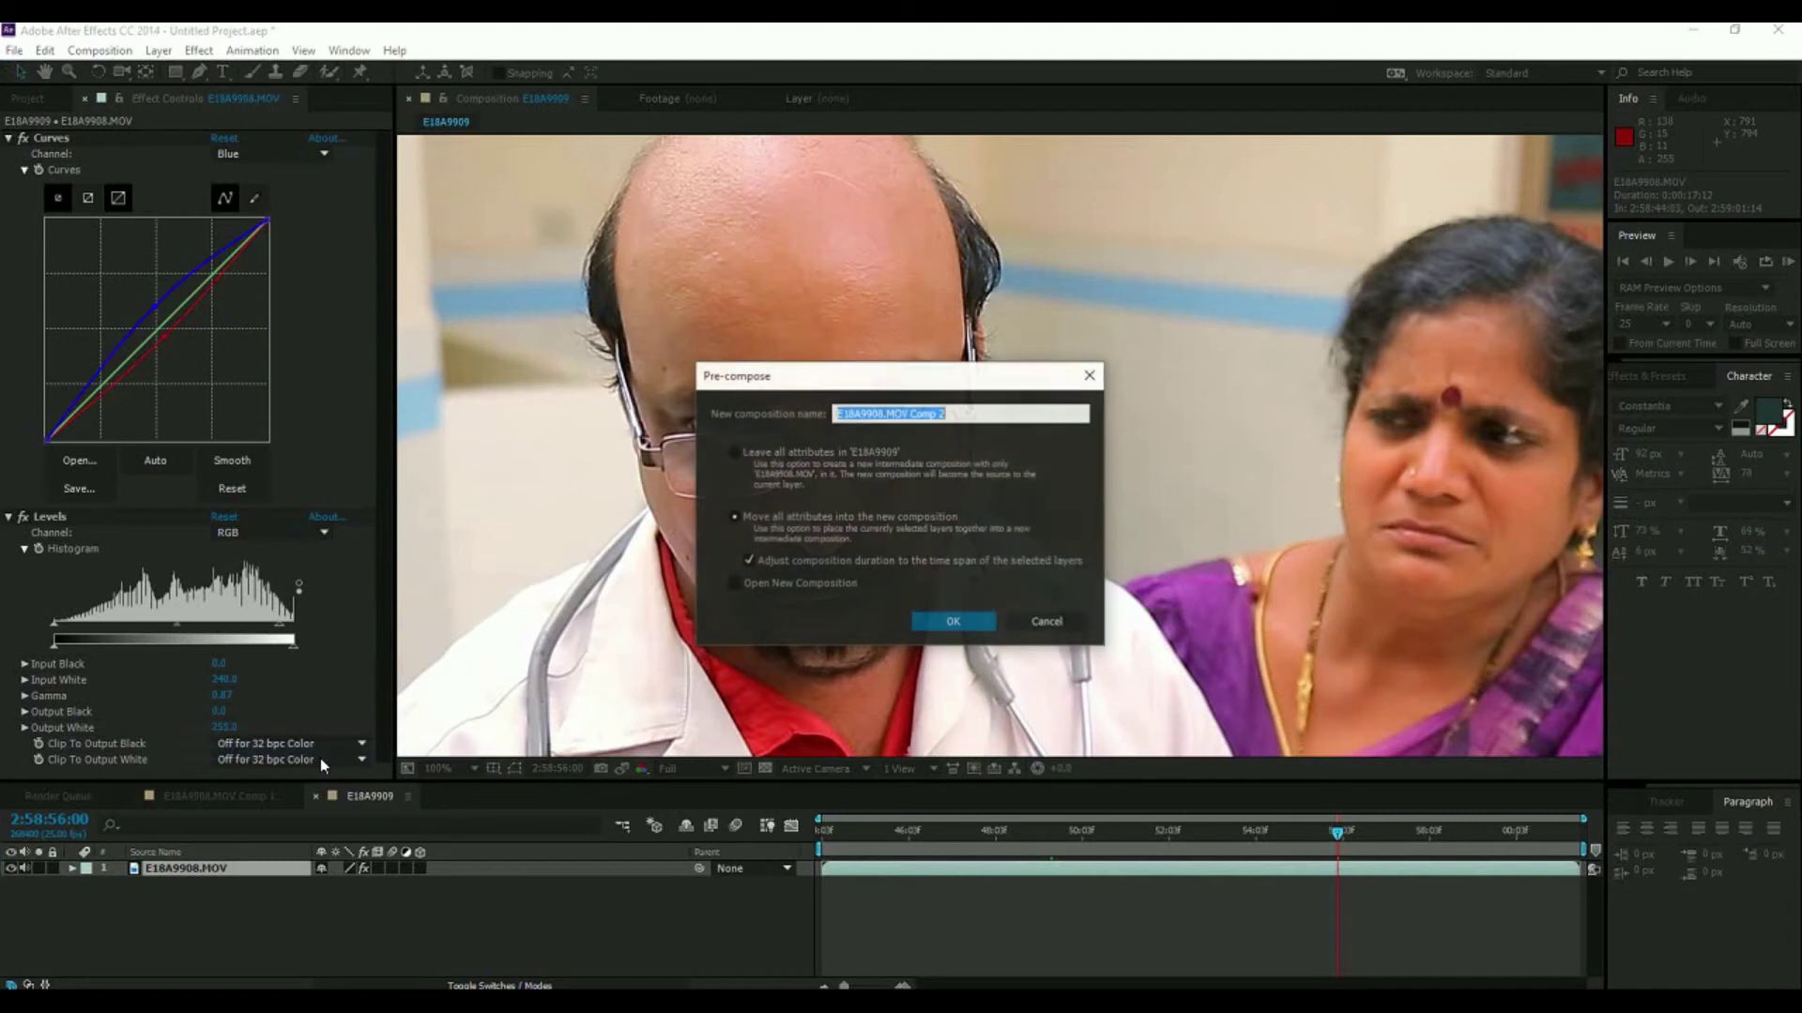
left_click(762, 516)
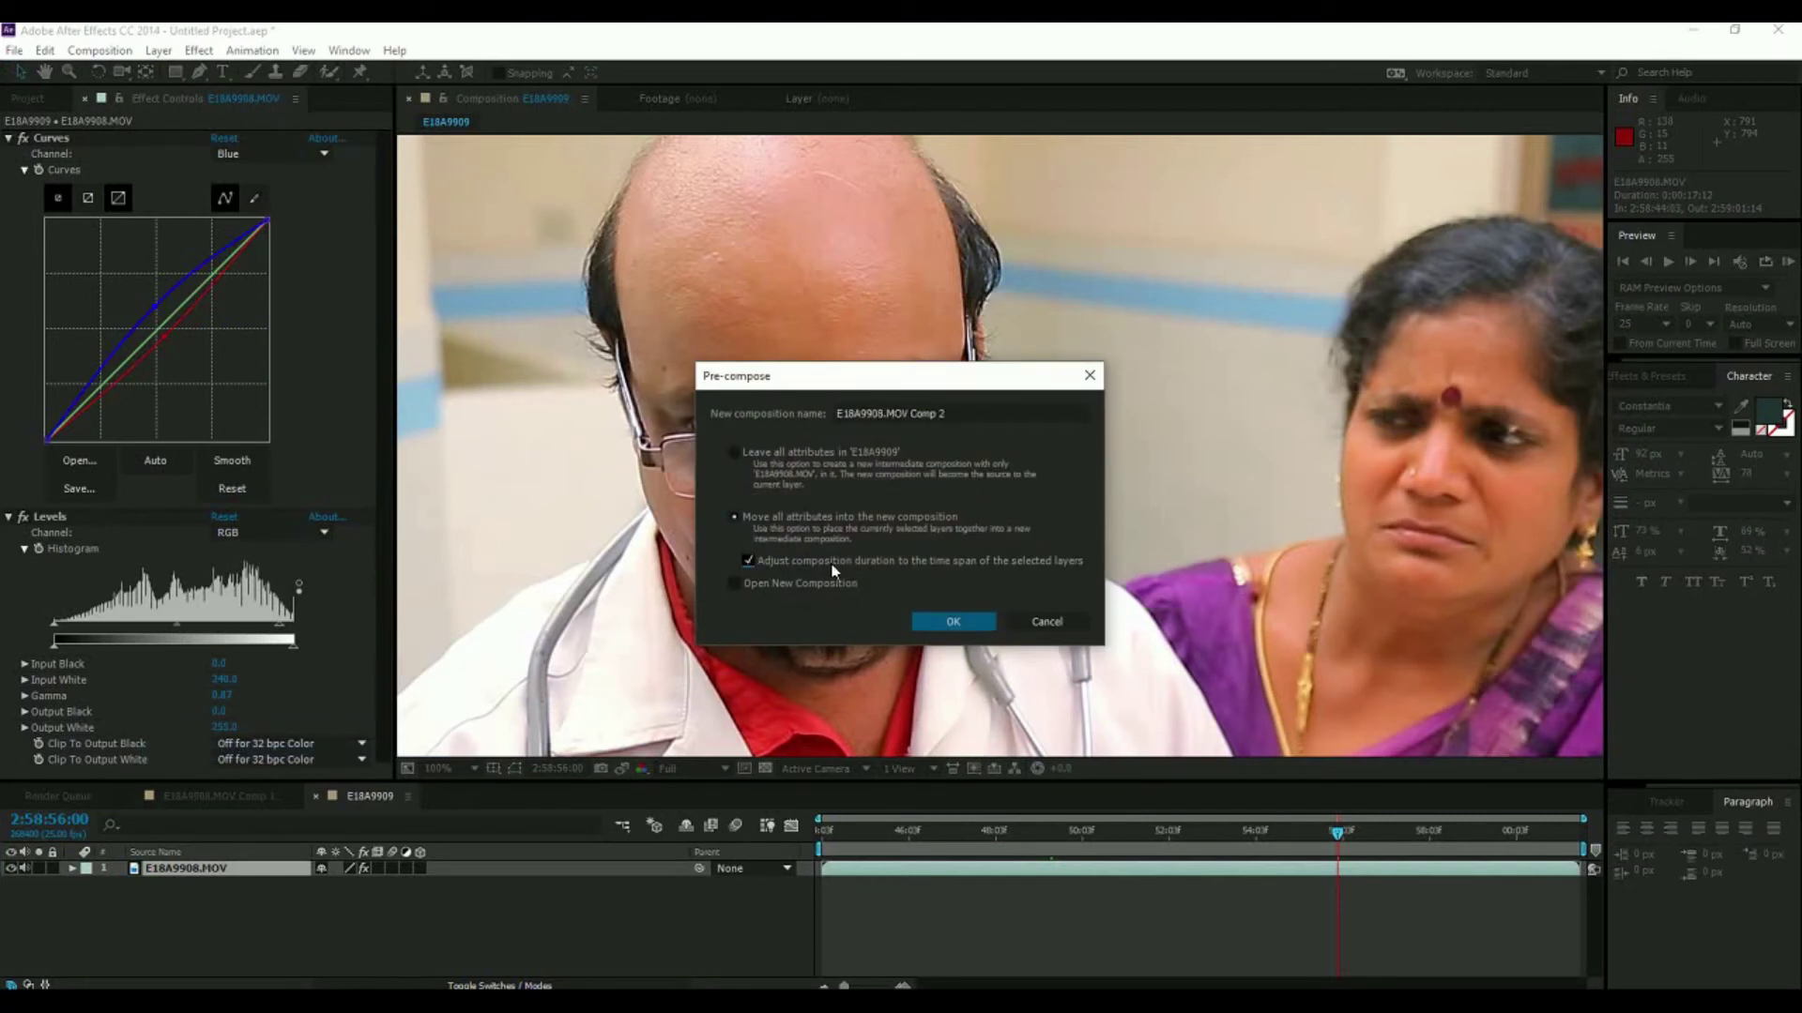
left_click(958, 629)
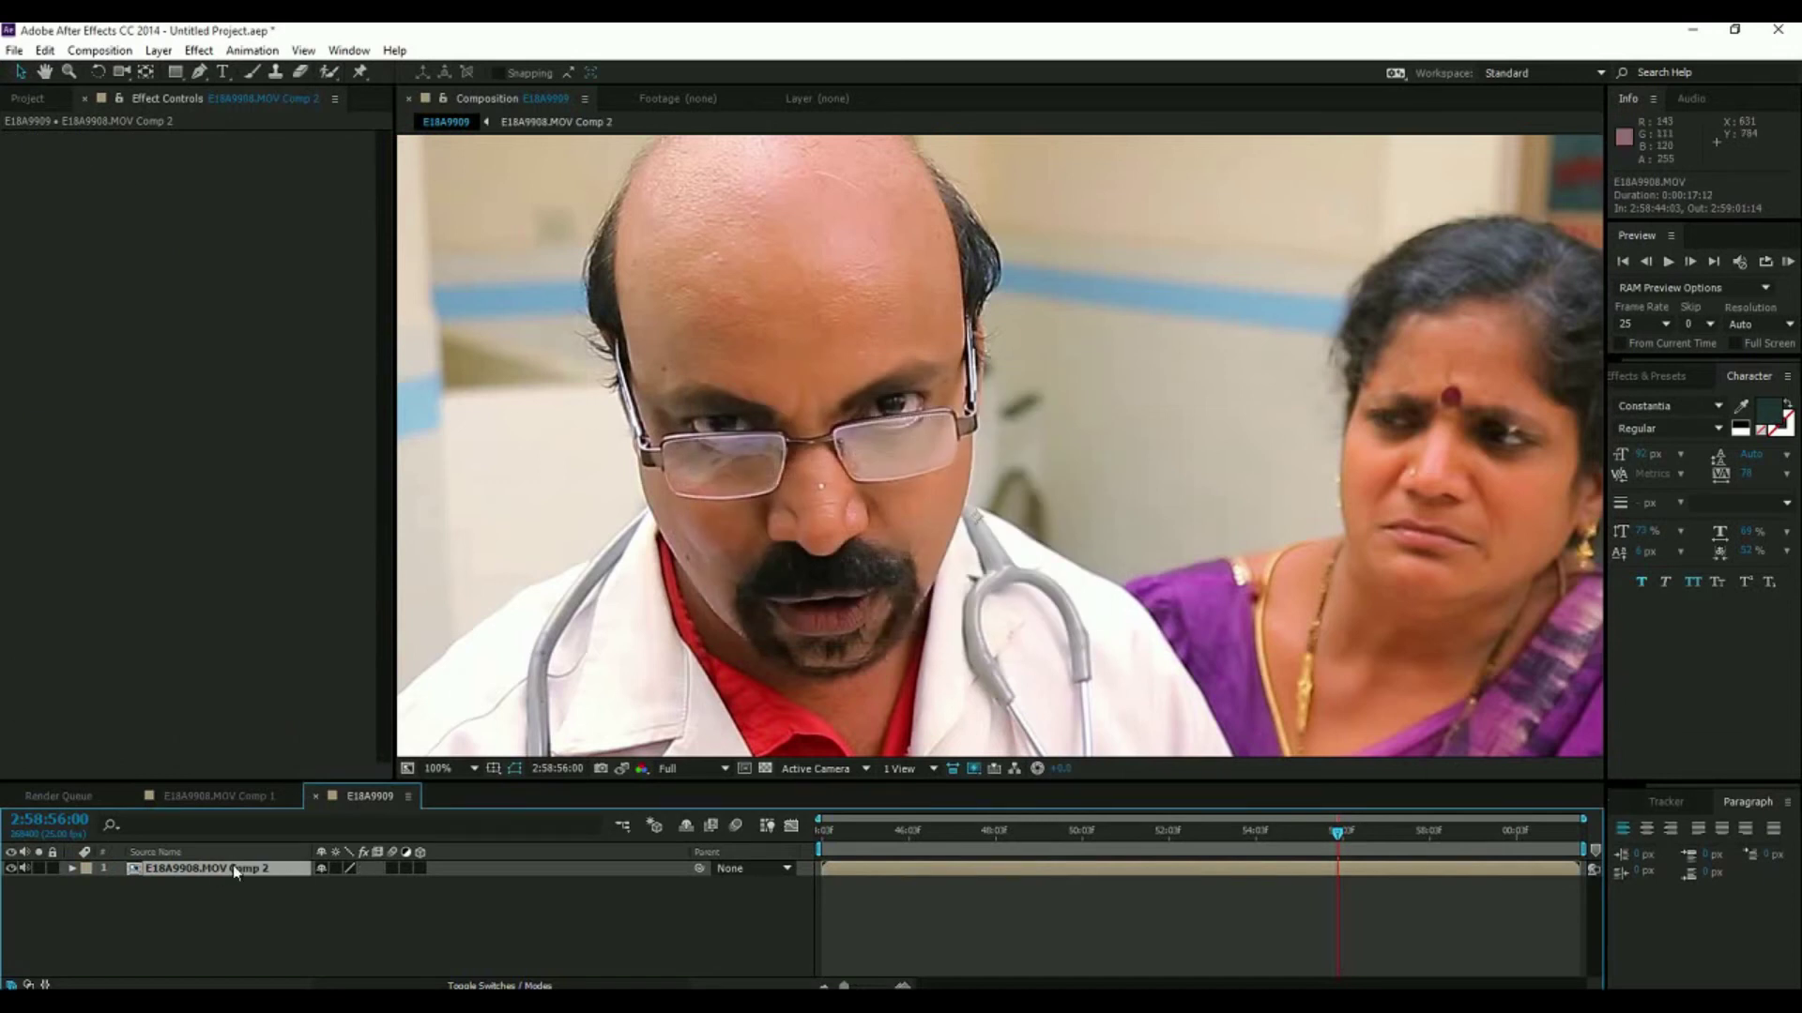
Apply Digital Anarchy Beauty Box to the E18A9908.MOV Comp 2 layer.
left_click(193, 53)
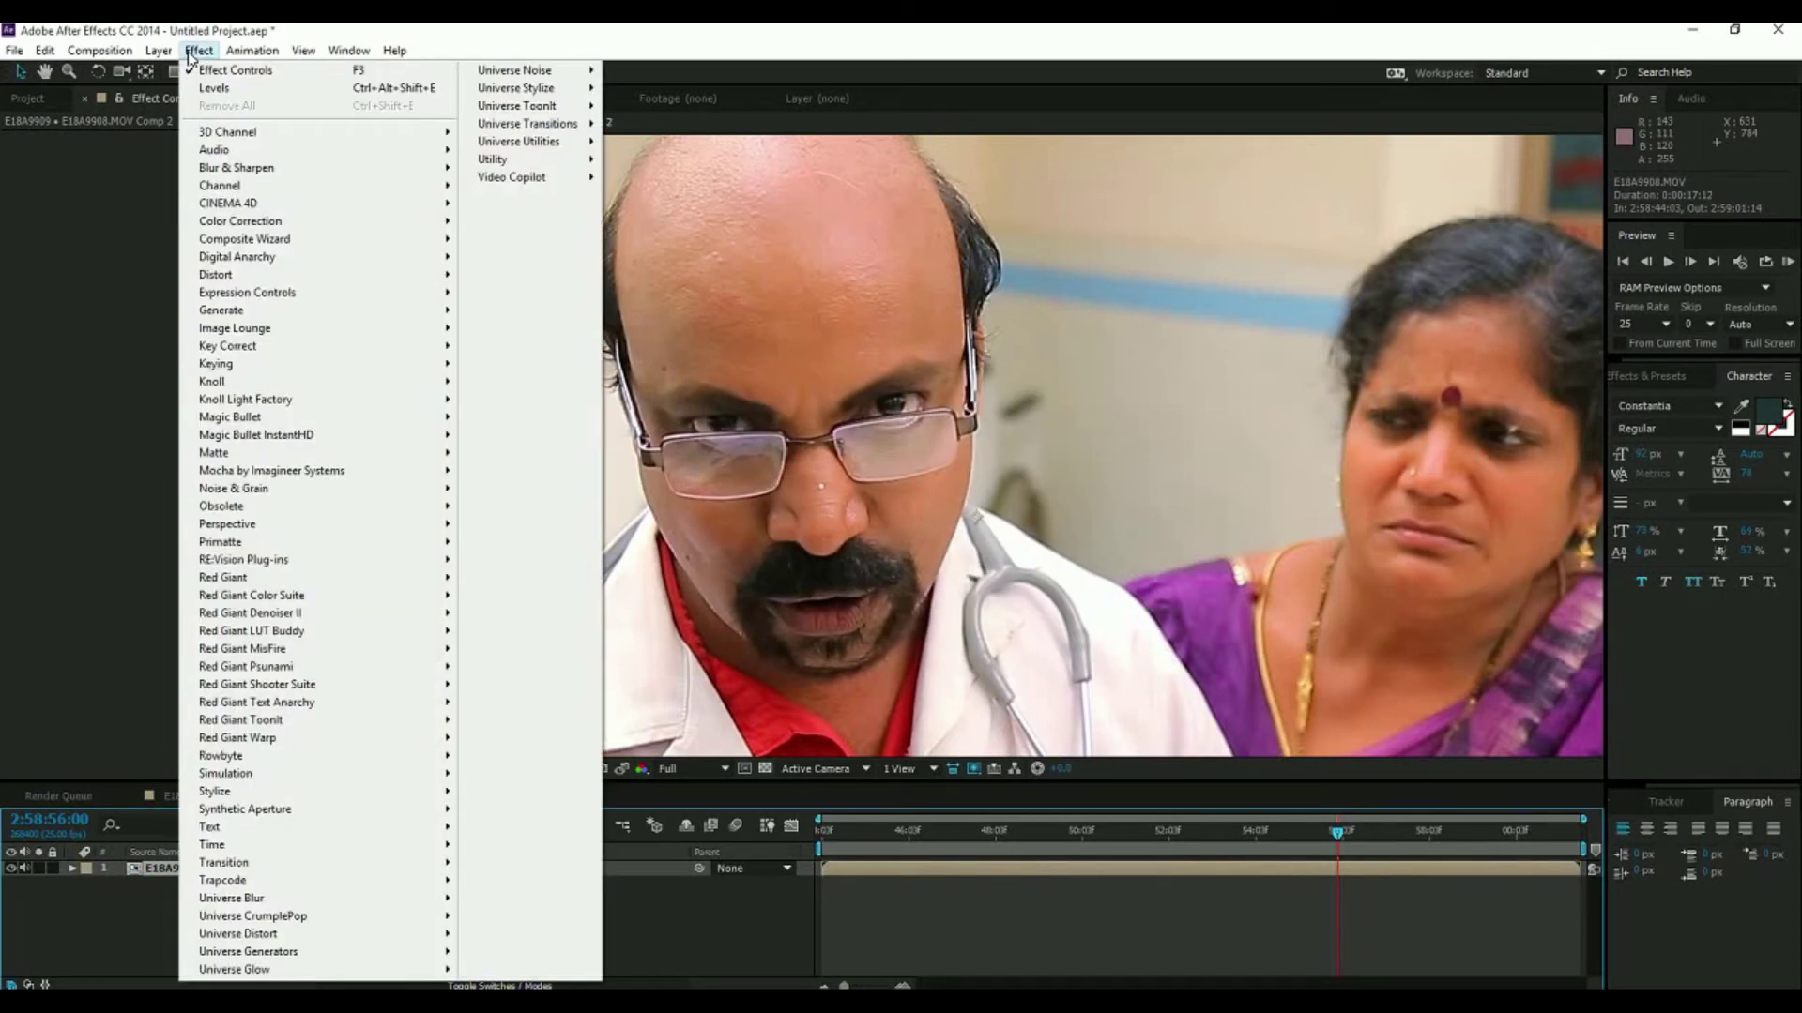
mouse_move(276, 264)
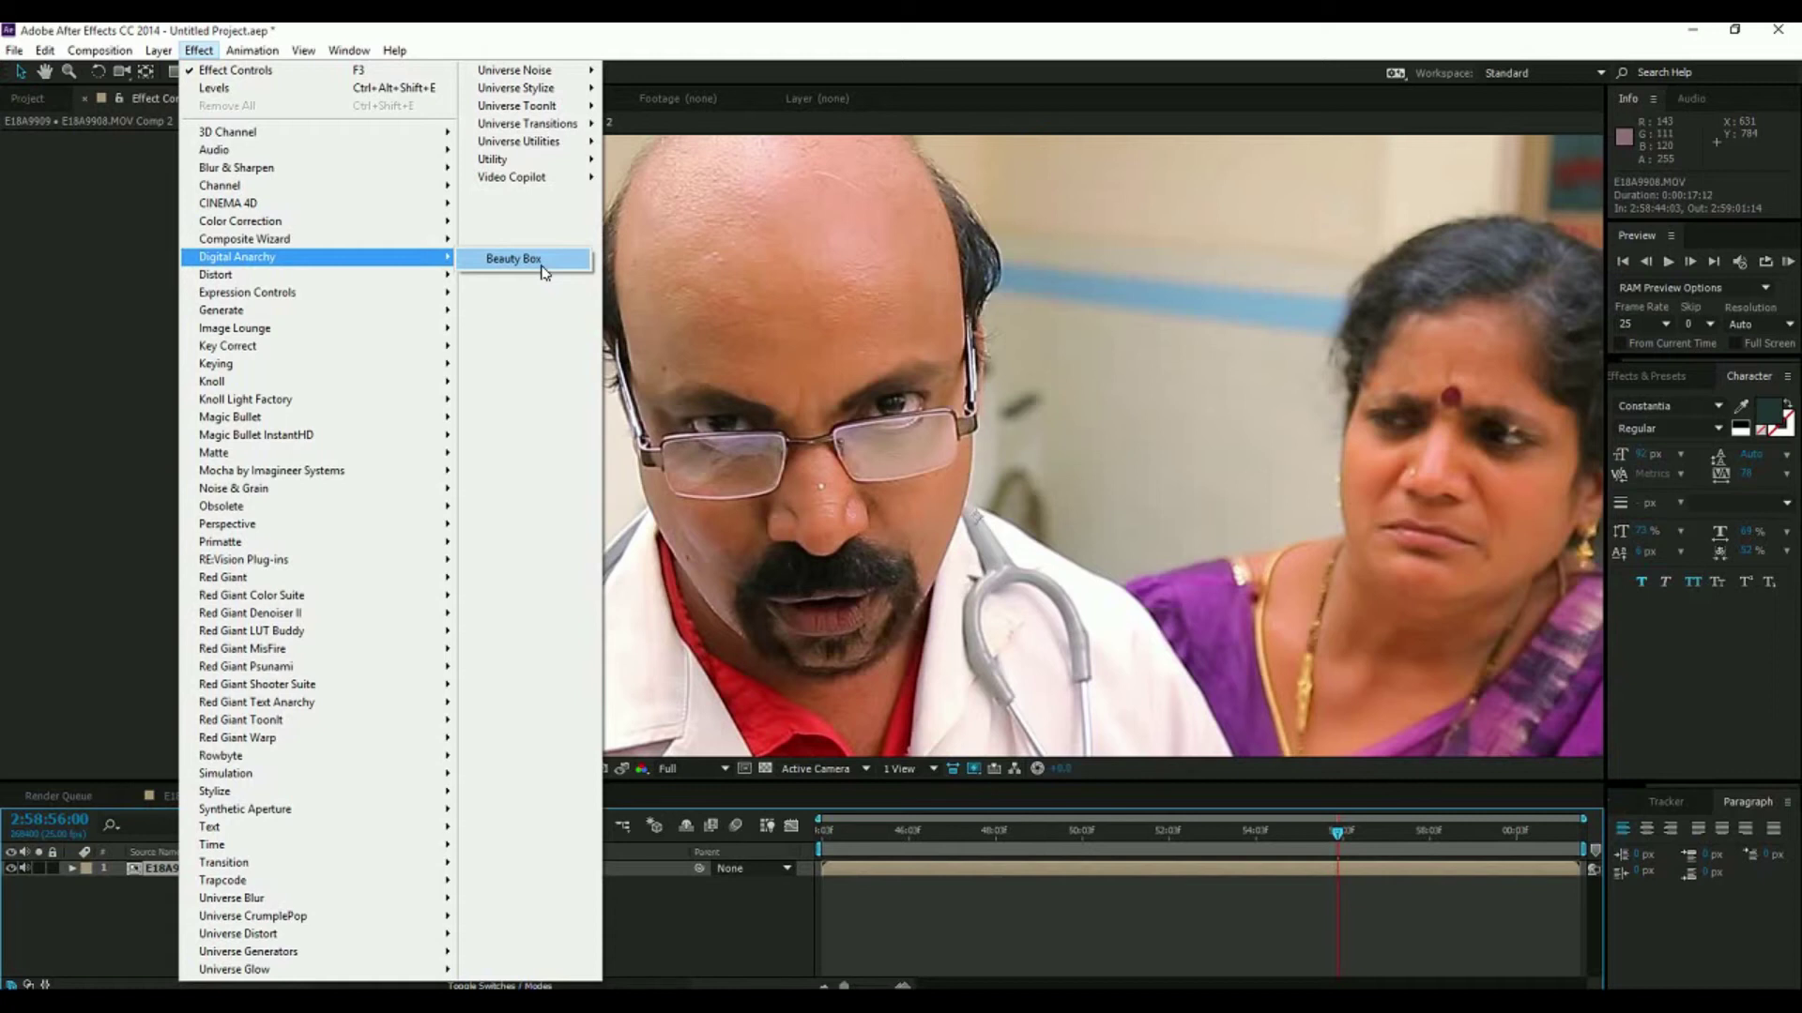
left_click(514, 259)
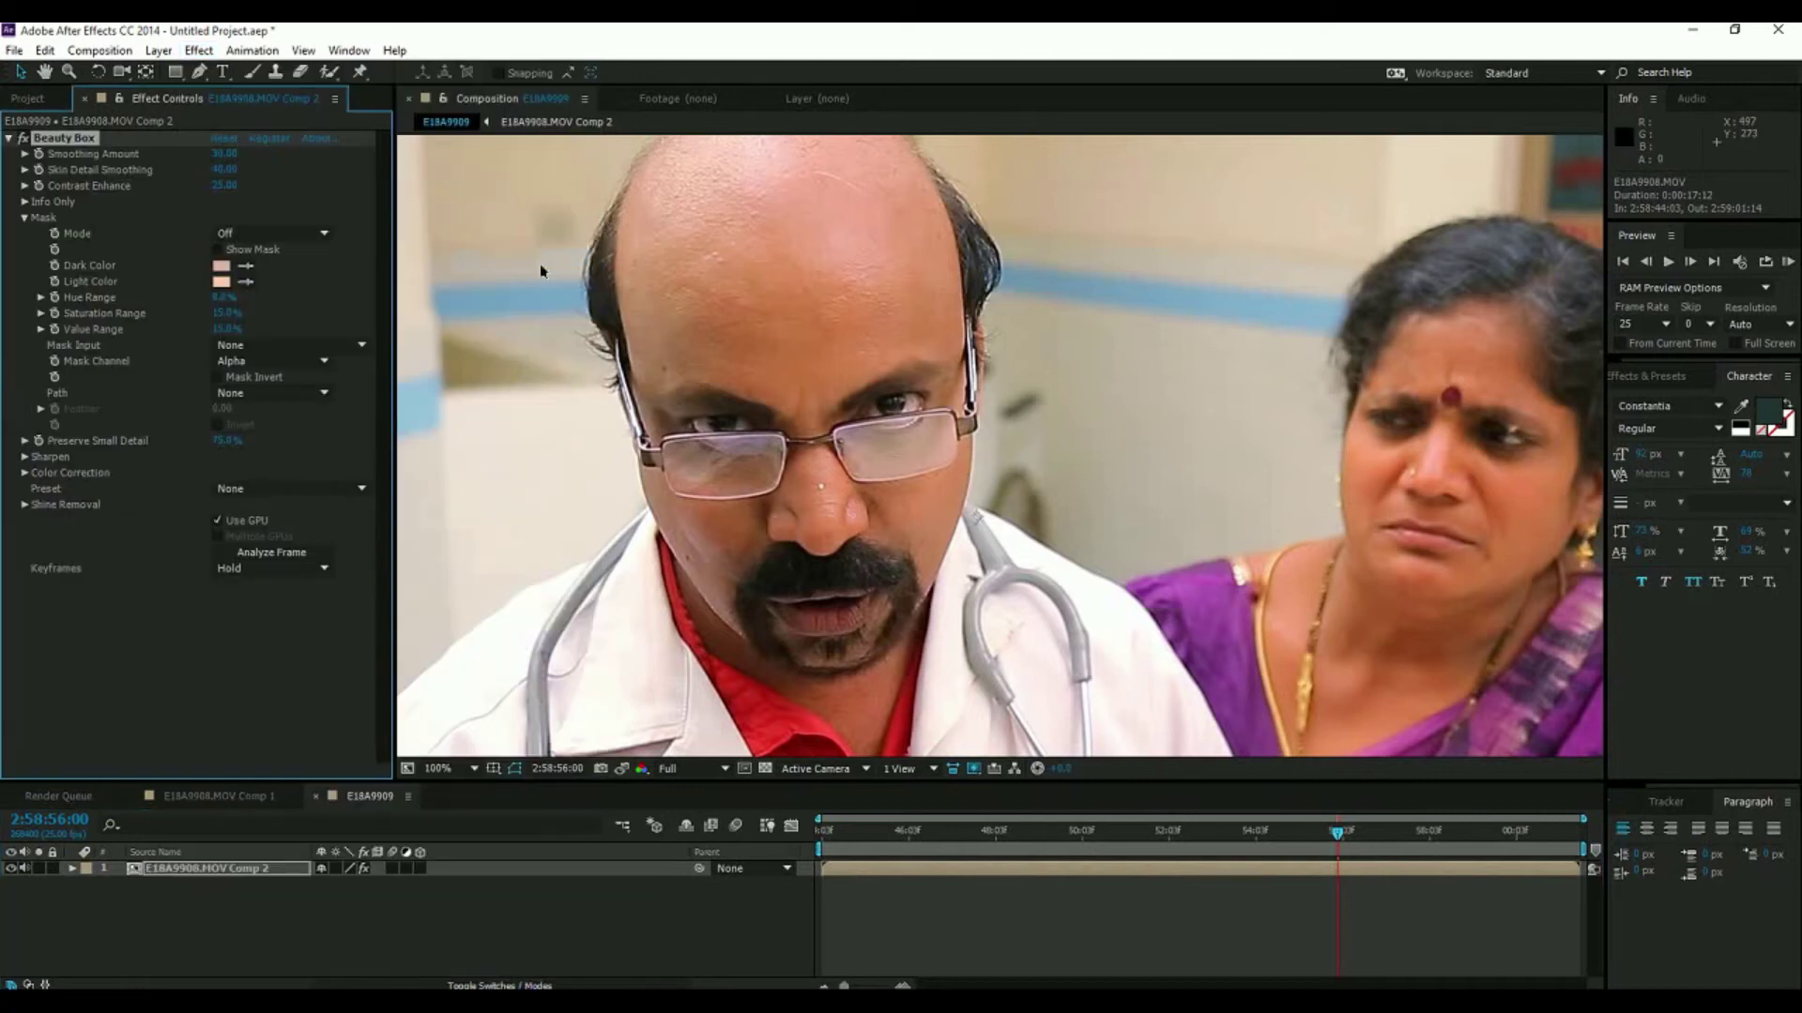
Sample Beauty Box's Dark Color and Light Color from skin tones, the light one from the man's forehead.
left_click(23, 139)
left_click(248, 267)
left_click(893, 505)
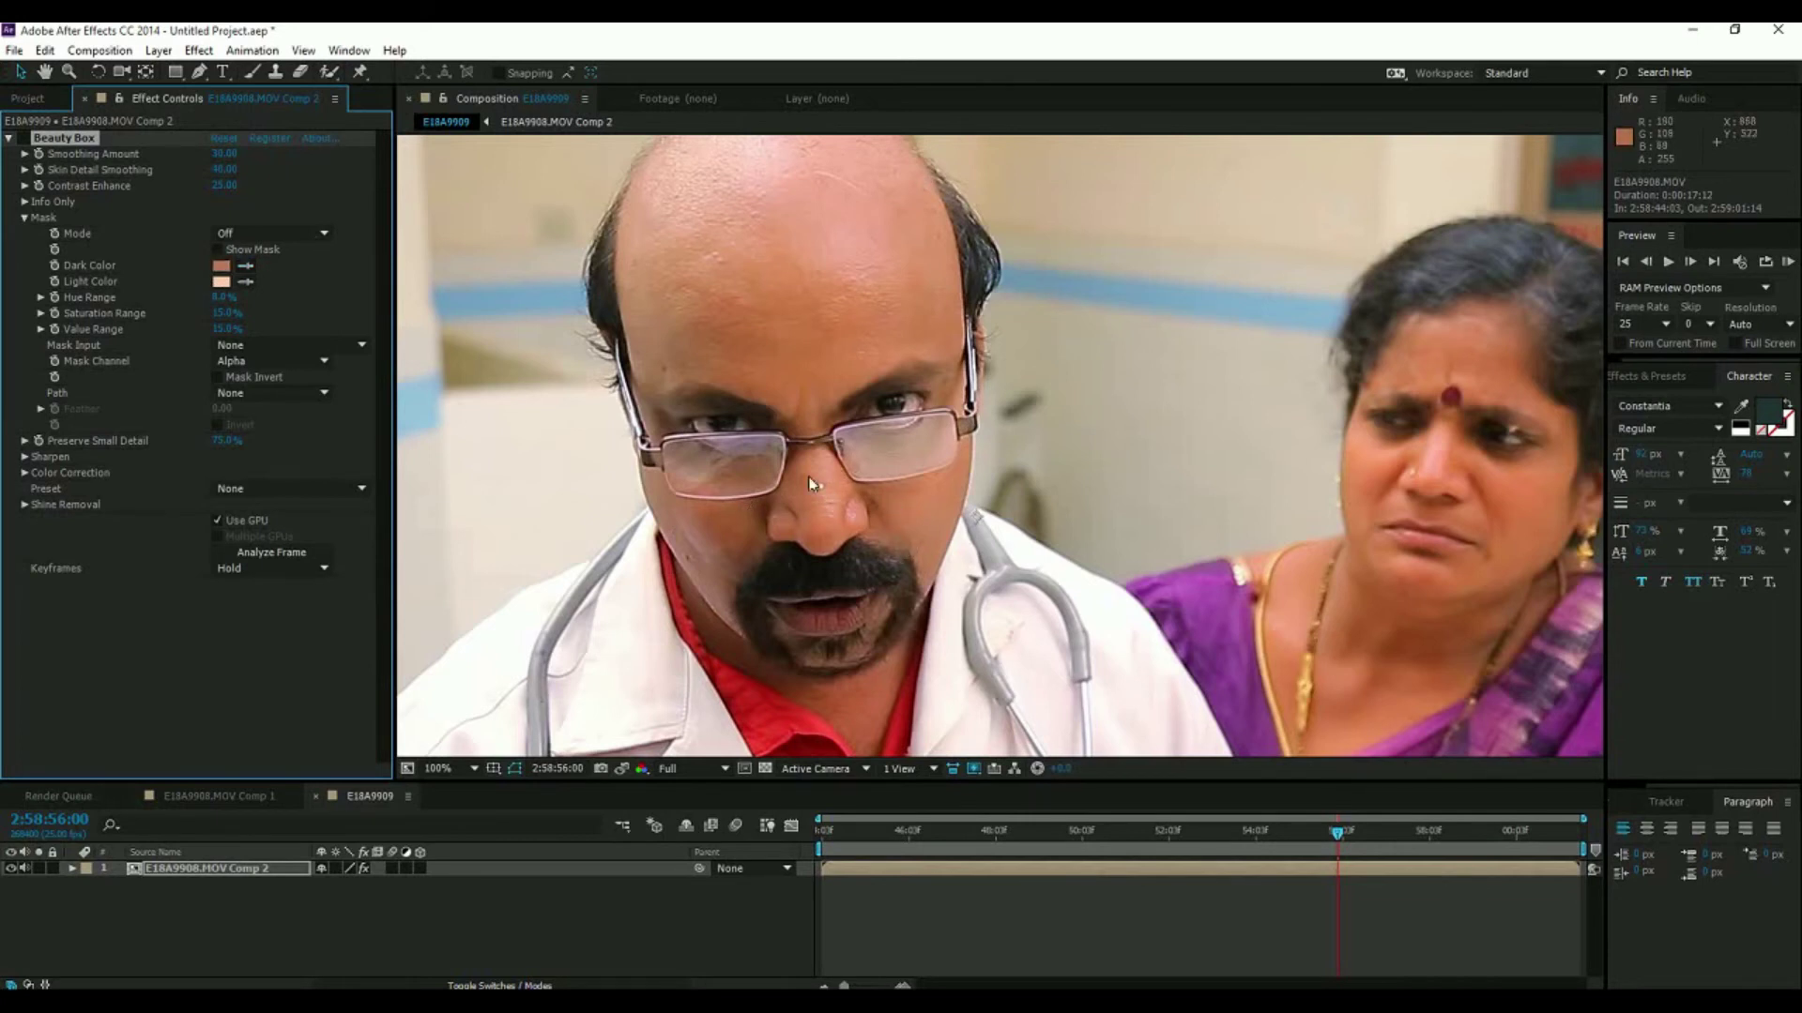
left_click(246, 281)
left_click(654, 310)
Compare Beauty Box on and off, adjust Skin Detail Smoothing, and turn on Show Mask.
left_click(24, 138)
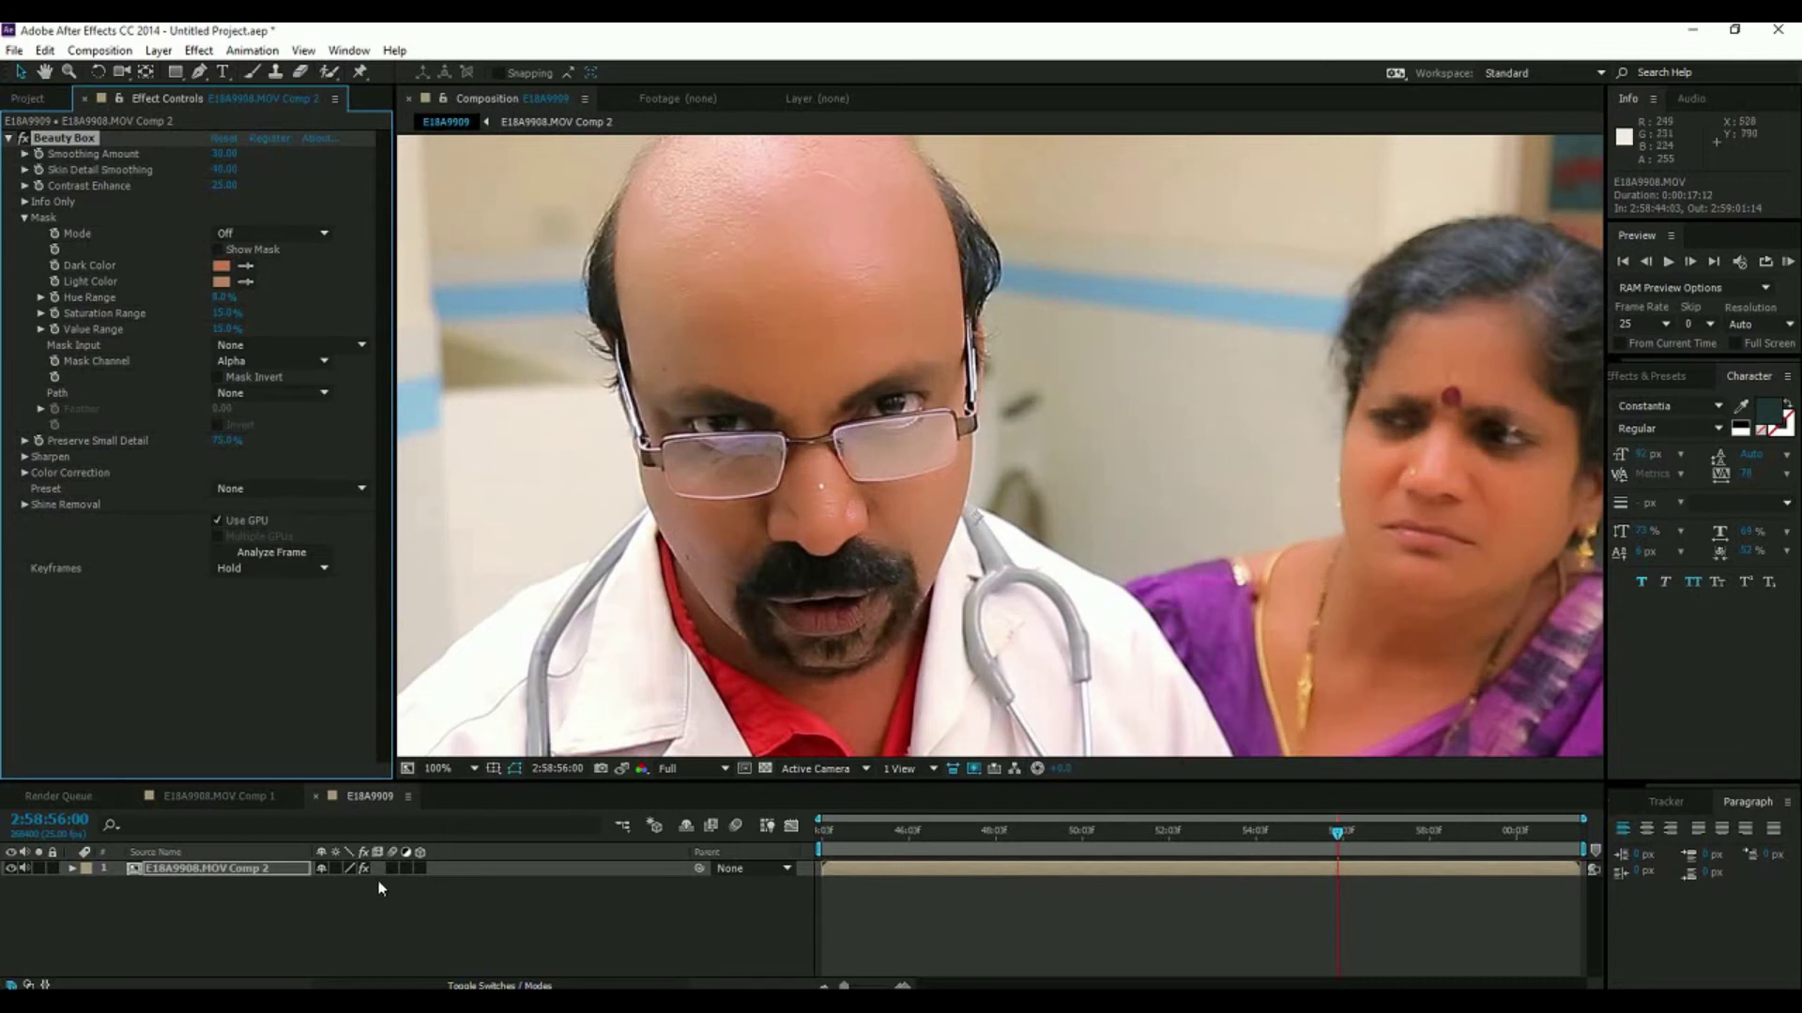
left_click(23, 140)
left_click(24, 140)
left_click_drag(225, 169, 216, 169)
left_click(218, 250)
scroll(755, 633, "down", 2)
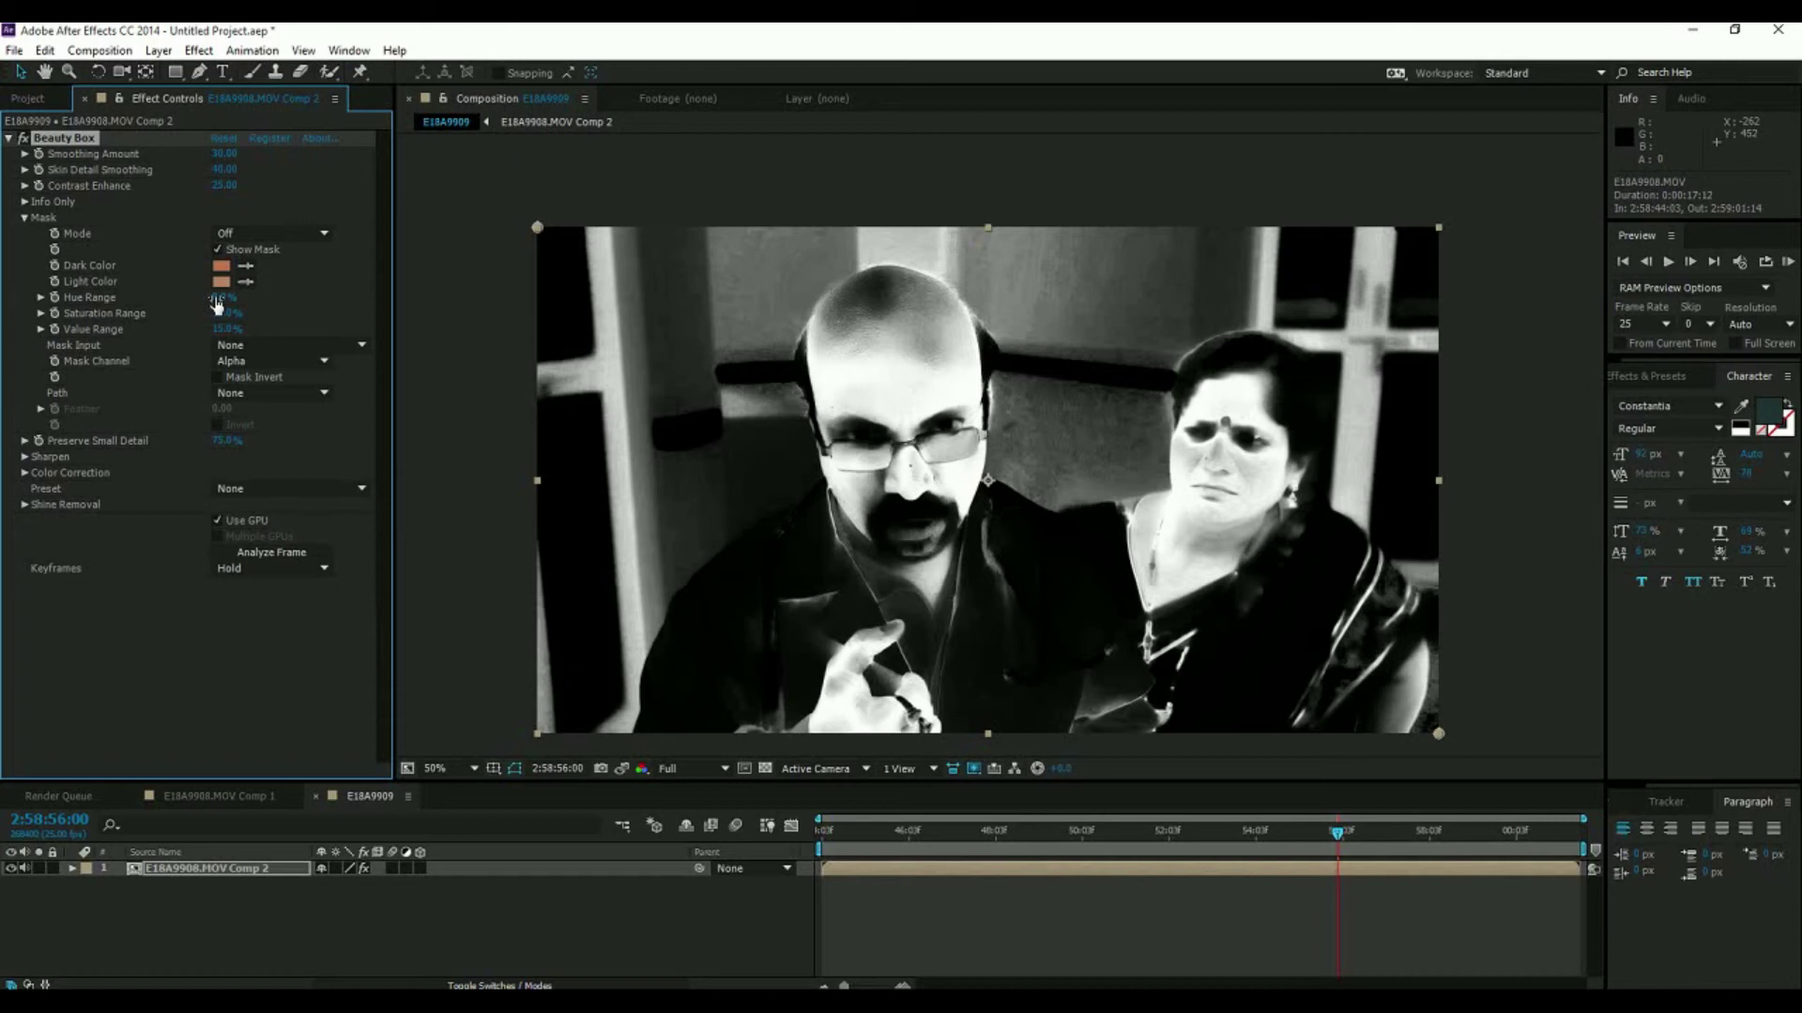
Adjust the mask's Hue Range, Saturation Range to 7.0% and Value Range, then turn Show Mask off.
left_click_drag(222, 297, 210, 314)
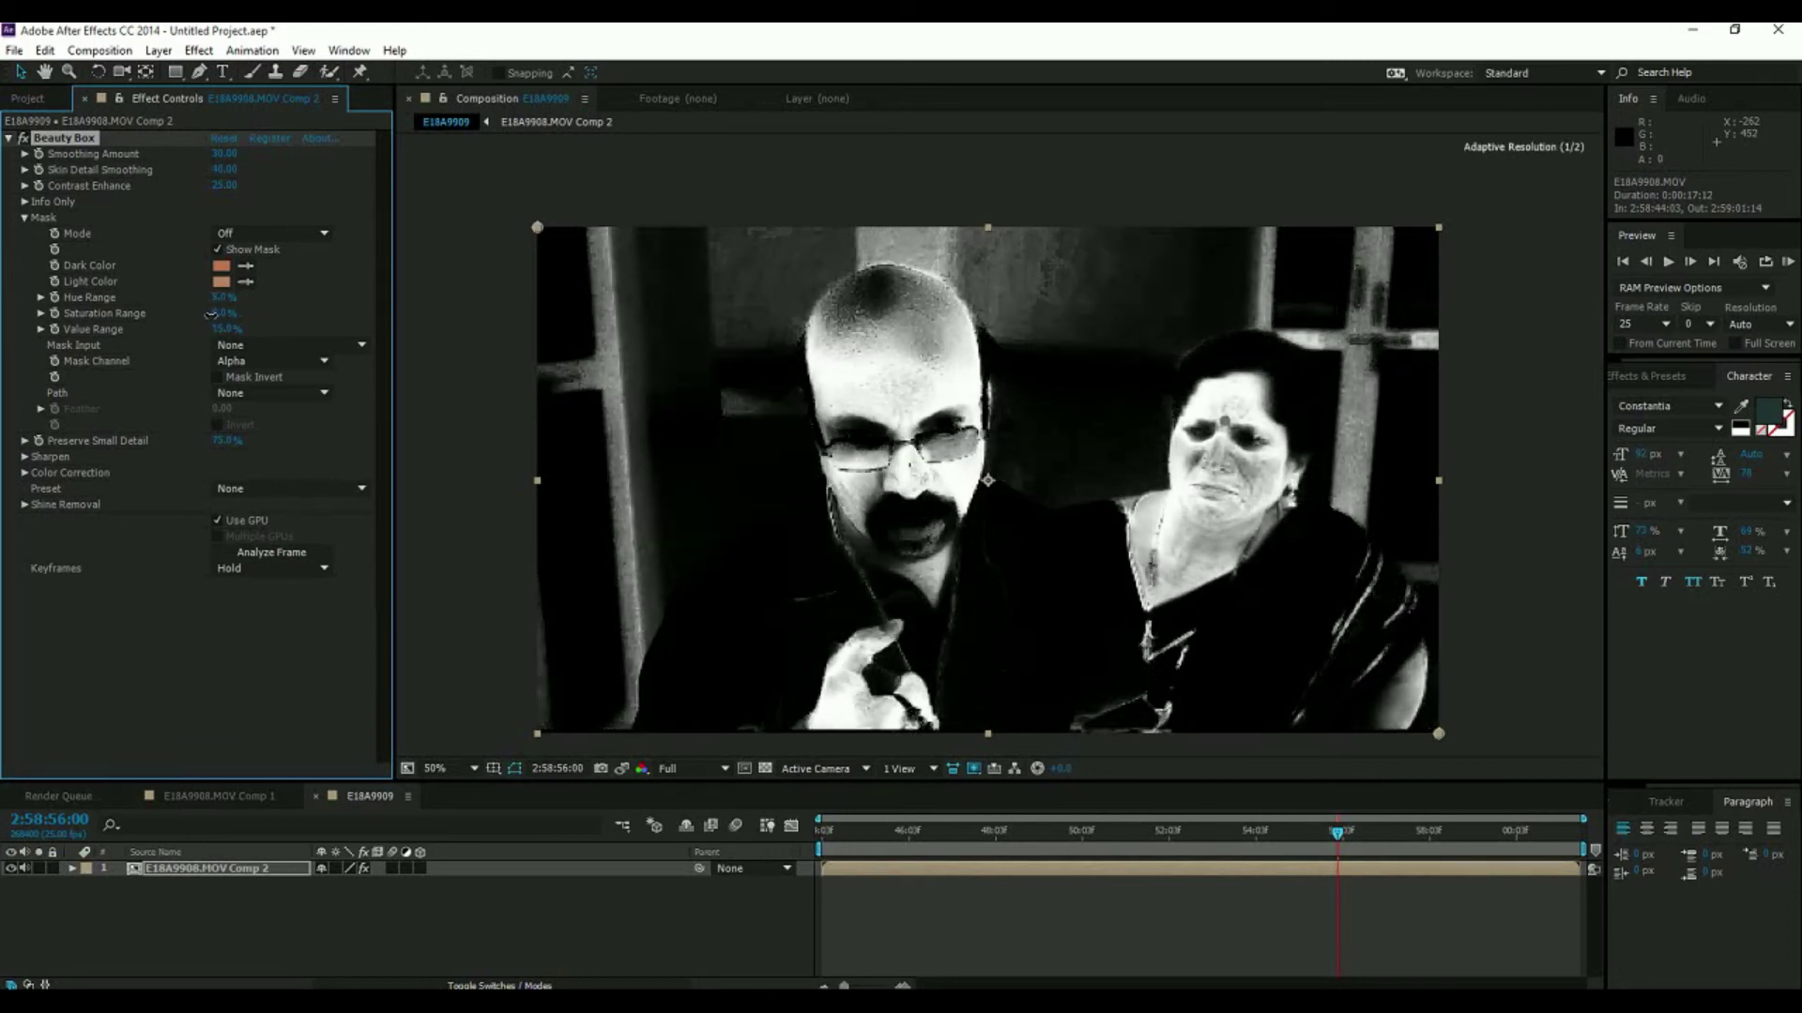
mouse_move(210, 314)
left_mouse_down()
mouse_move(215, 329)
mouse_move(223, 297)
mouse_move(239, 312)
mouse_move(222, 313)
left_mouse_up()
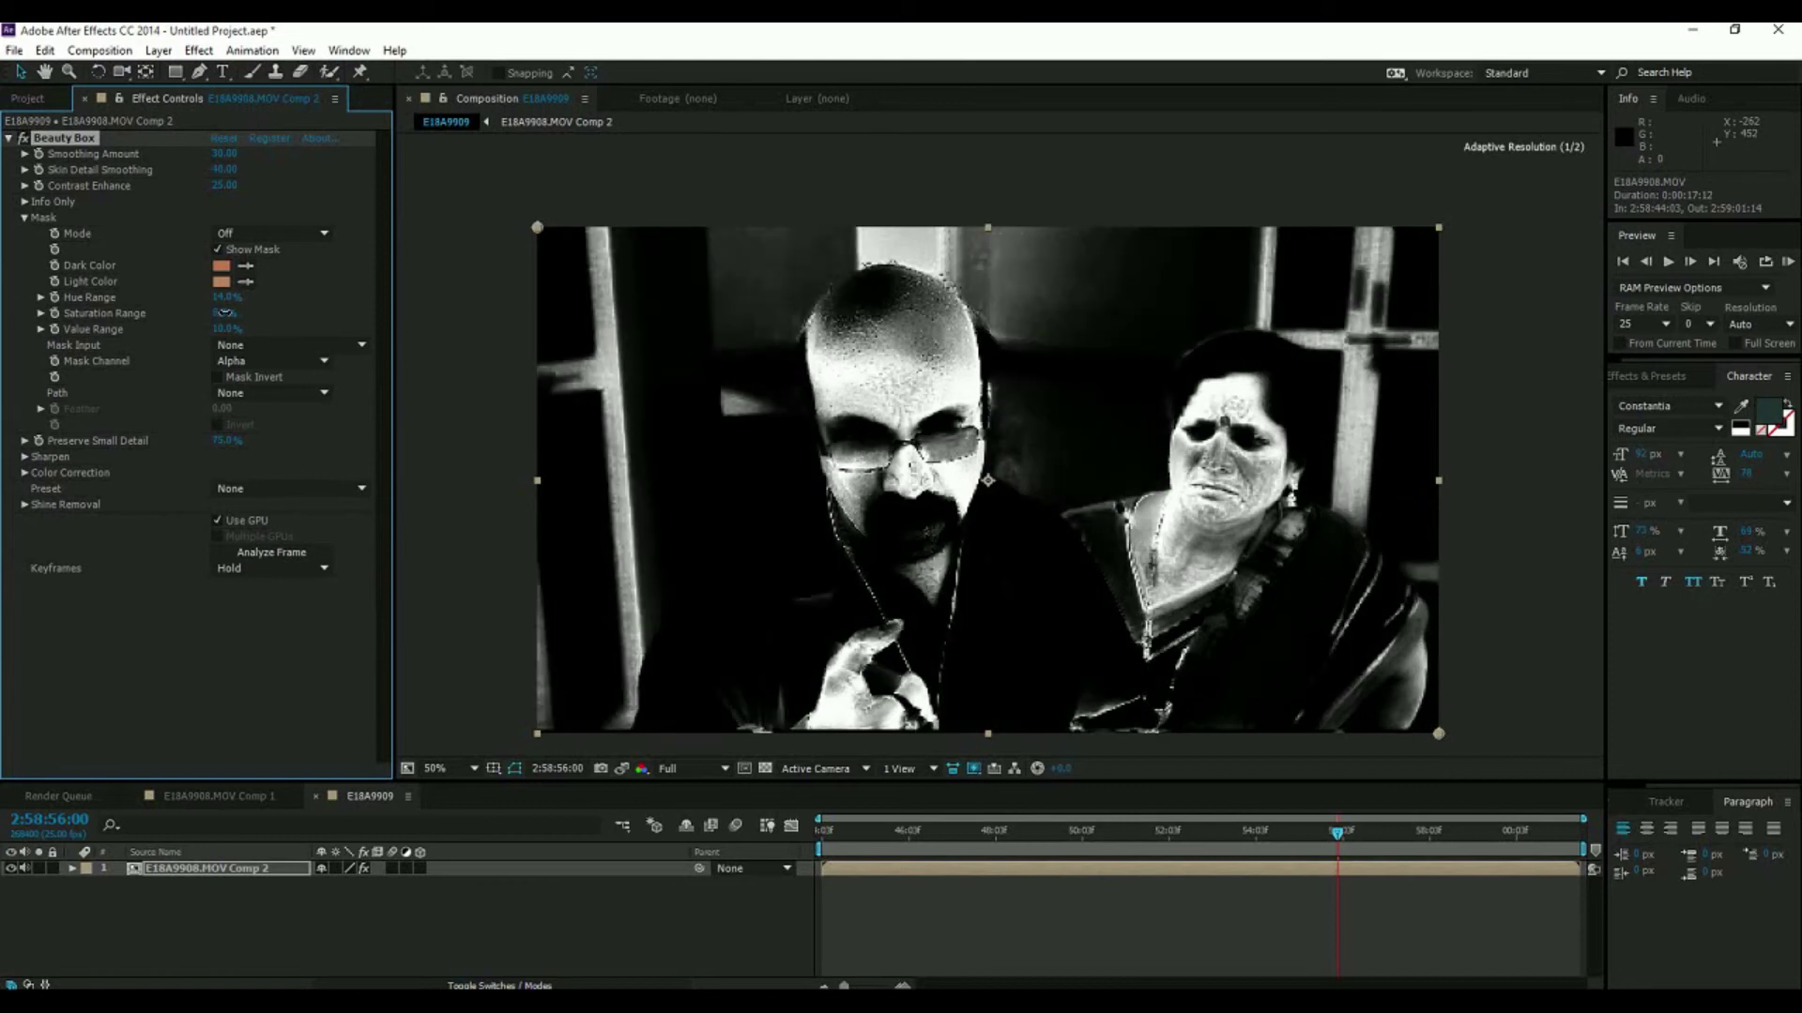
left_click_drag(229, 329, 229, 329)
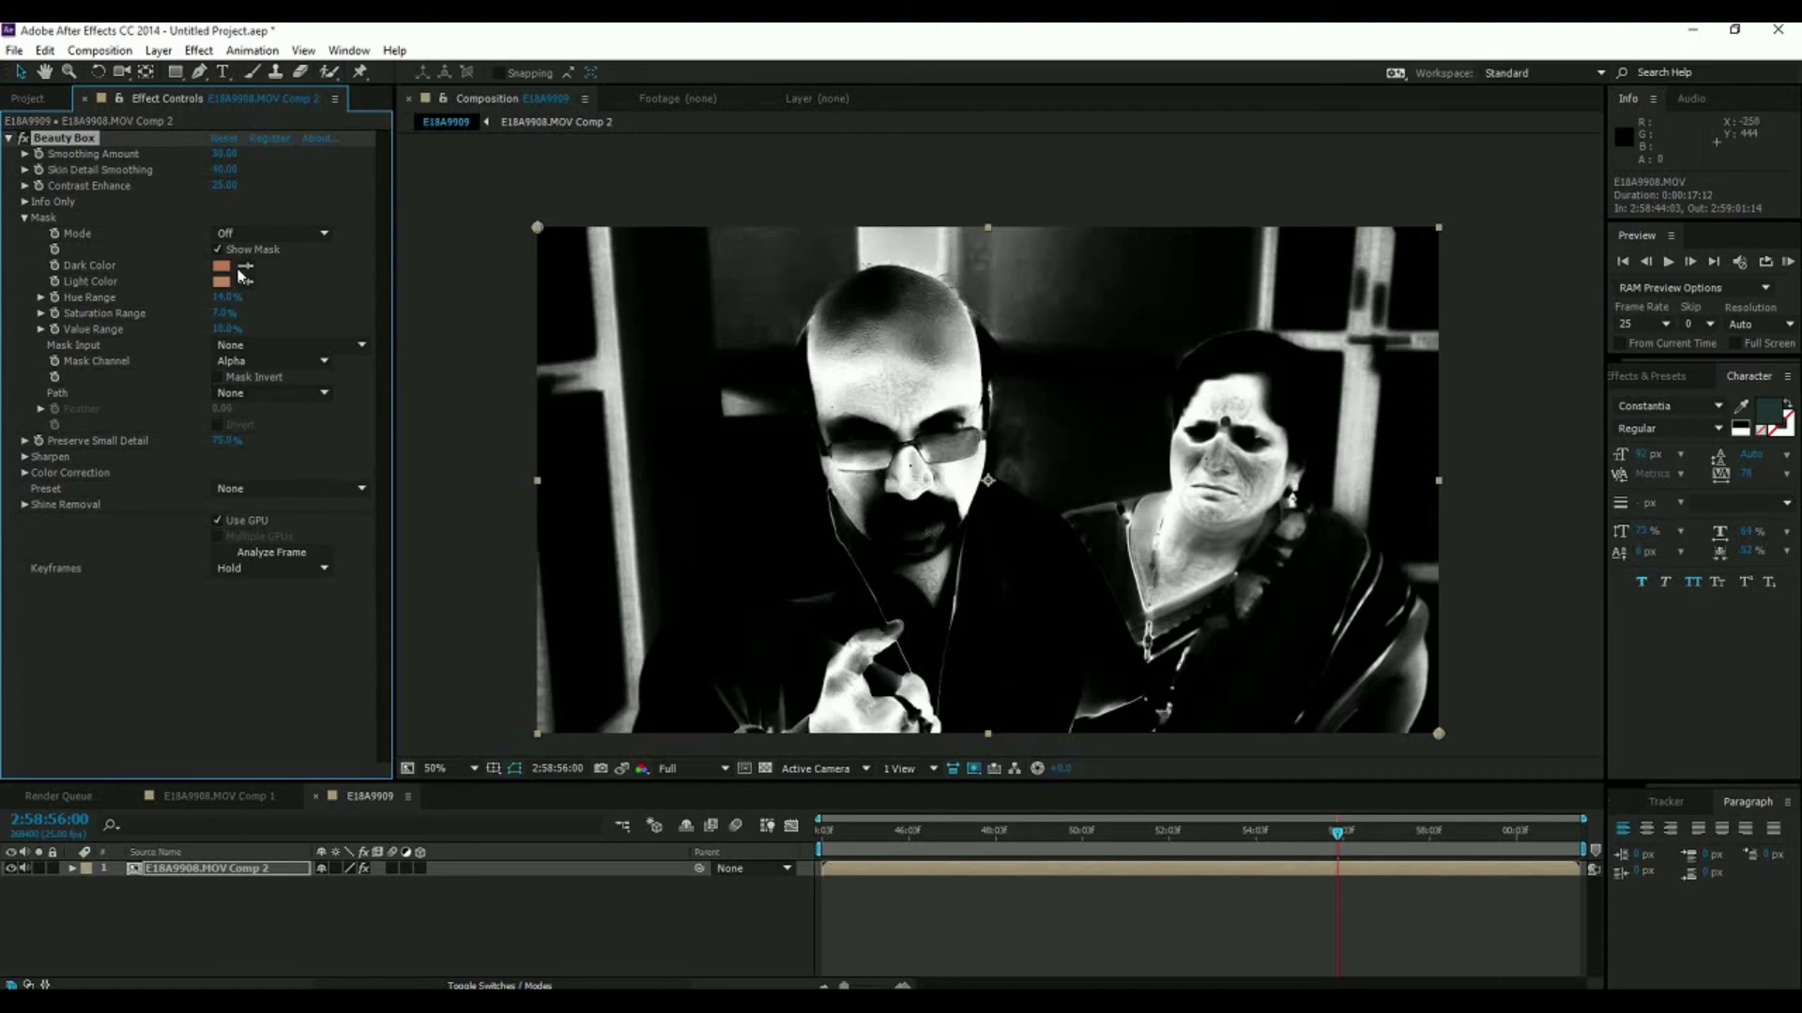
left_click(216, 250)
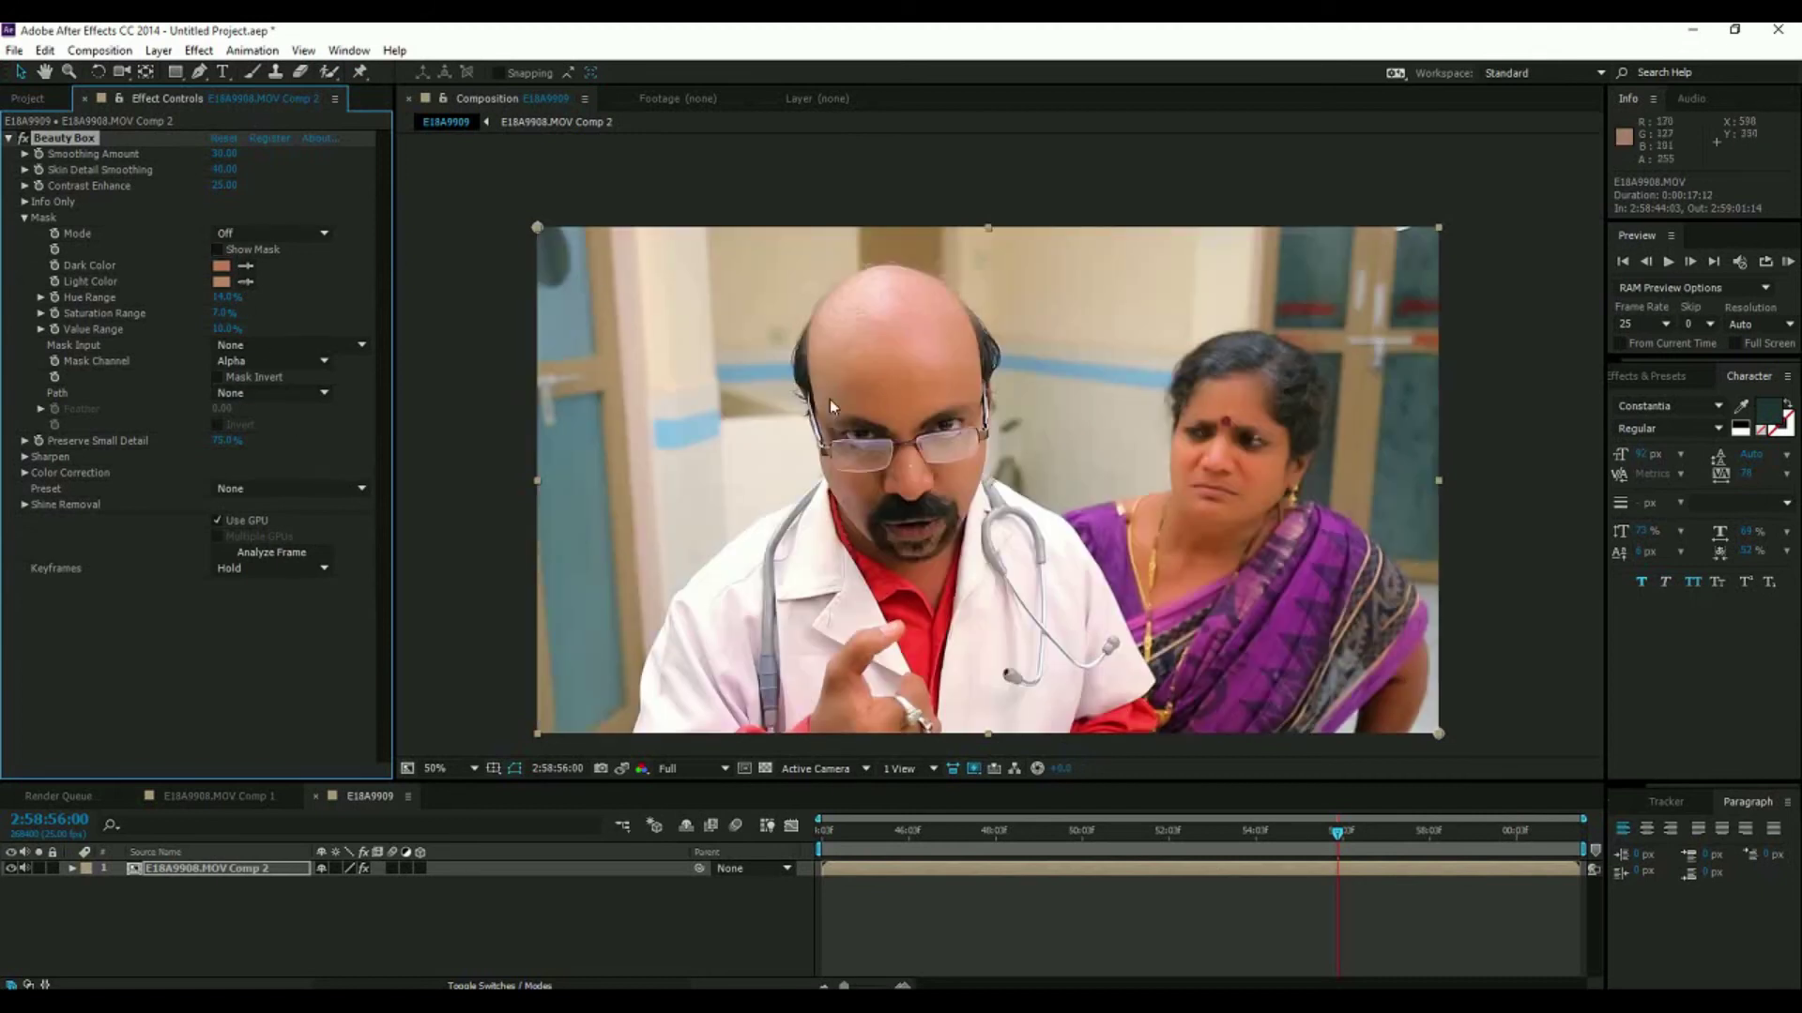
Enter Beauty Box Smoothing Amount 20 and Skin Detail Smoothing 30.
scroll(830, 398, "up", 2)
mouse_move(898, 409)
left_mouse_down()
mouse_move(927, 457)
mouse_move(938, 398)
left_mouse_up()
left_click(228, 154)
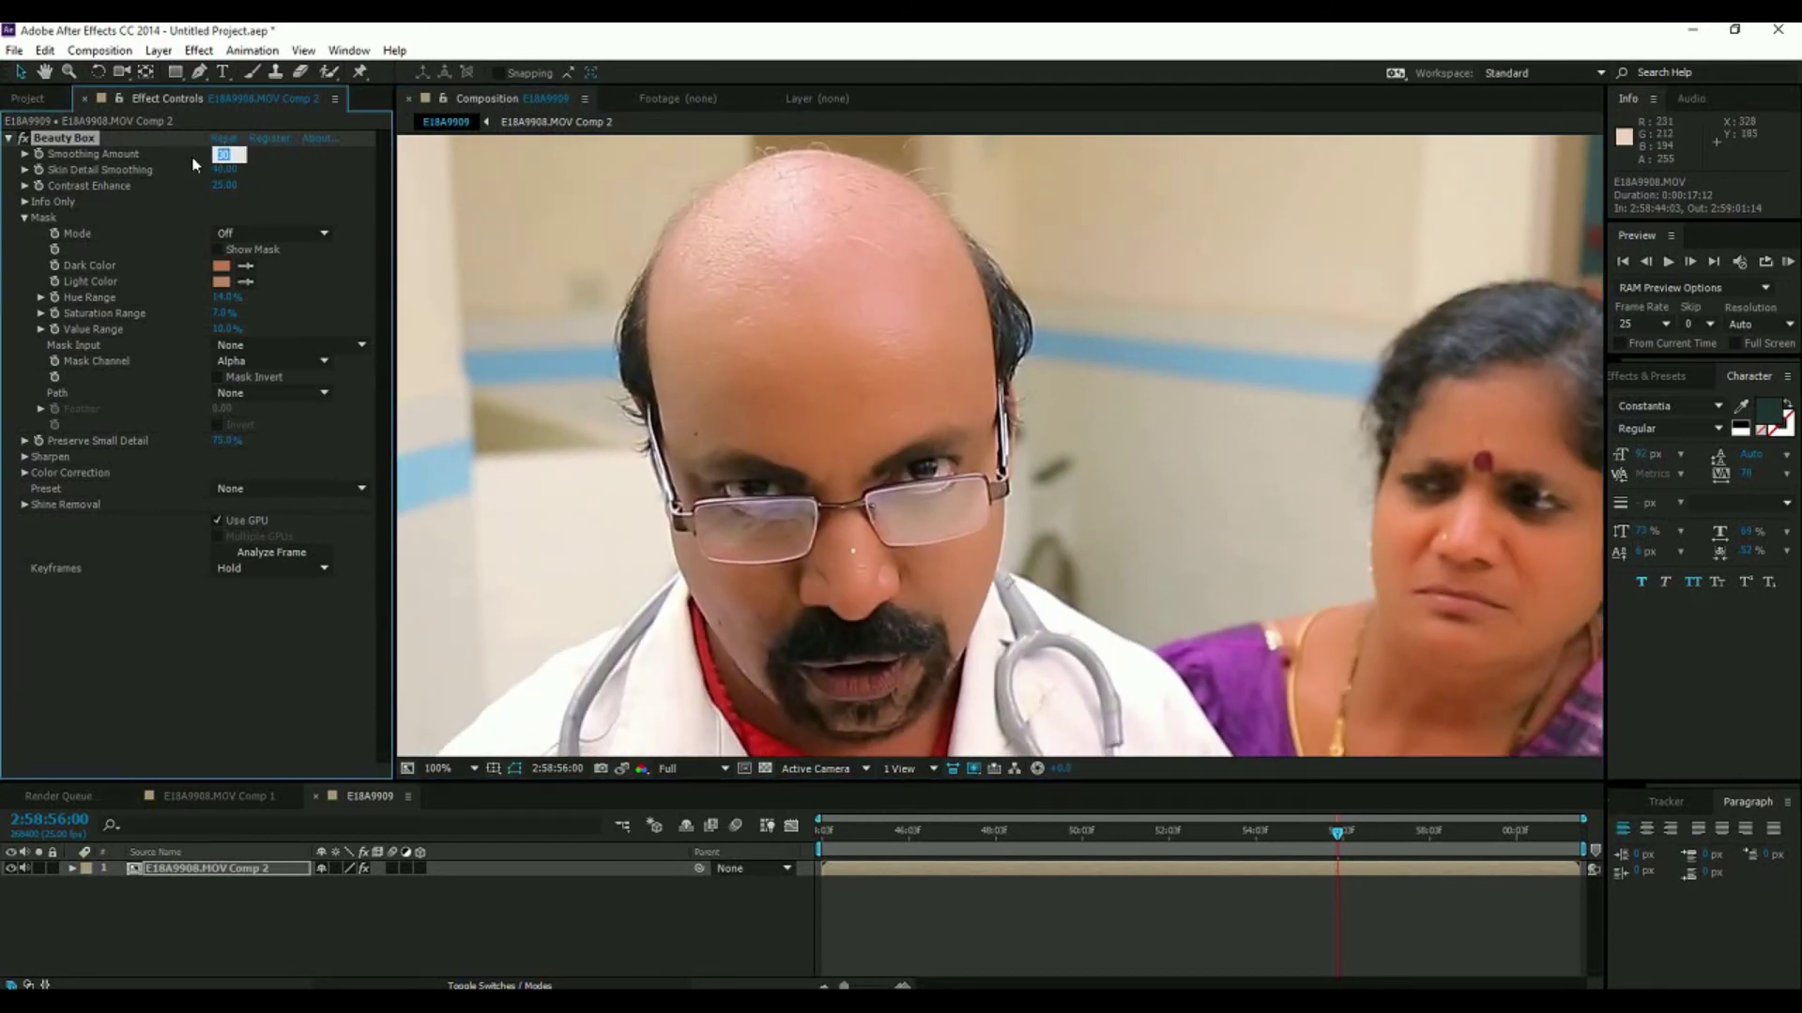
type("2")
key("Return")
key("Tab")
left_click(283, 192)
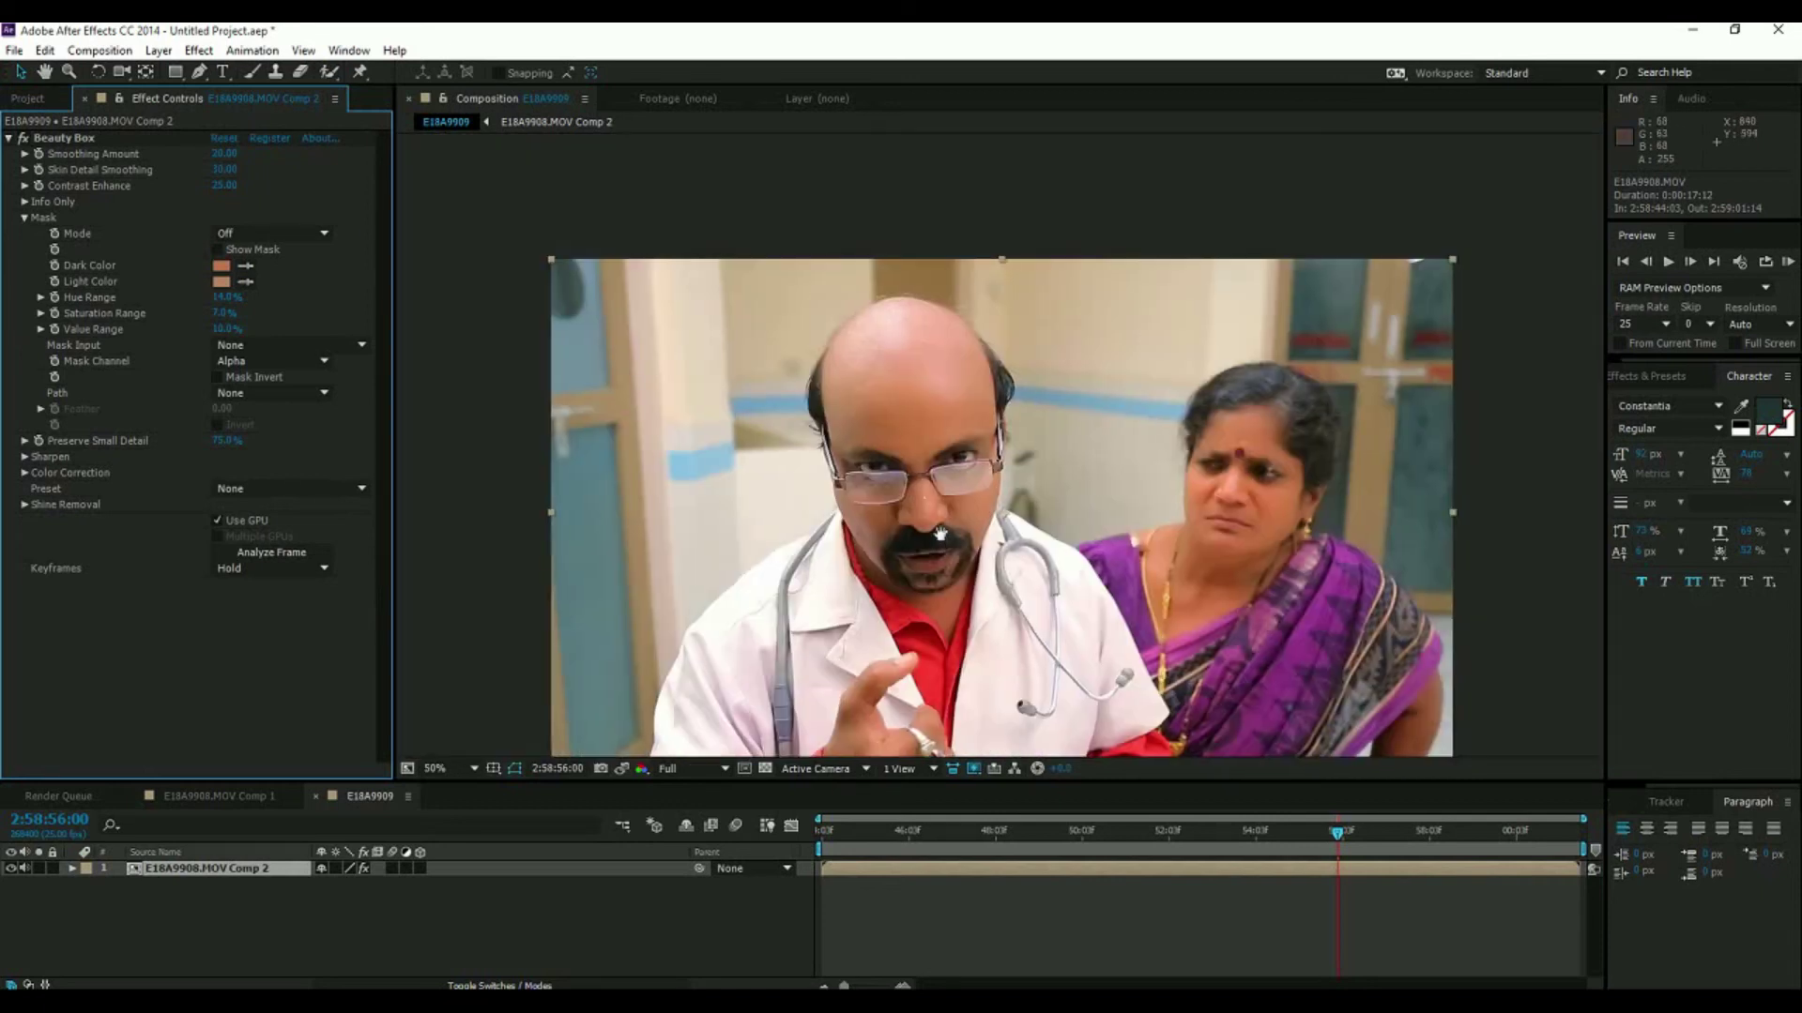
scroll(927, 477, "down", 1)
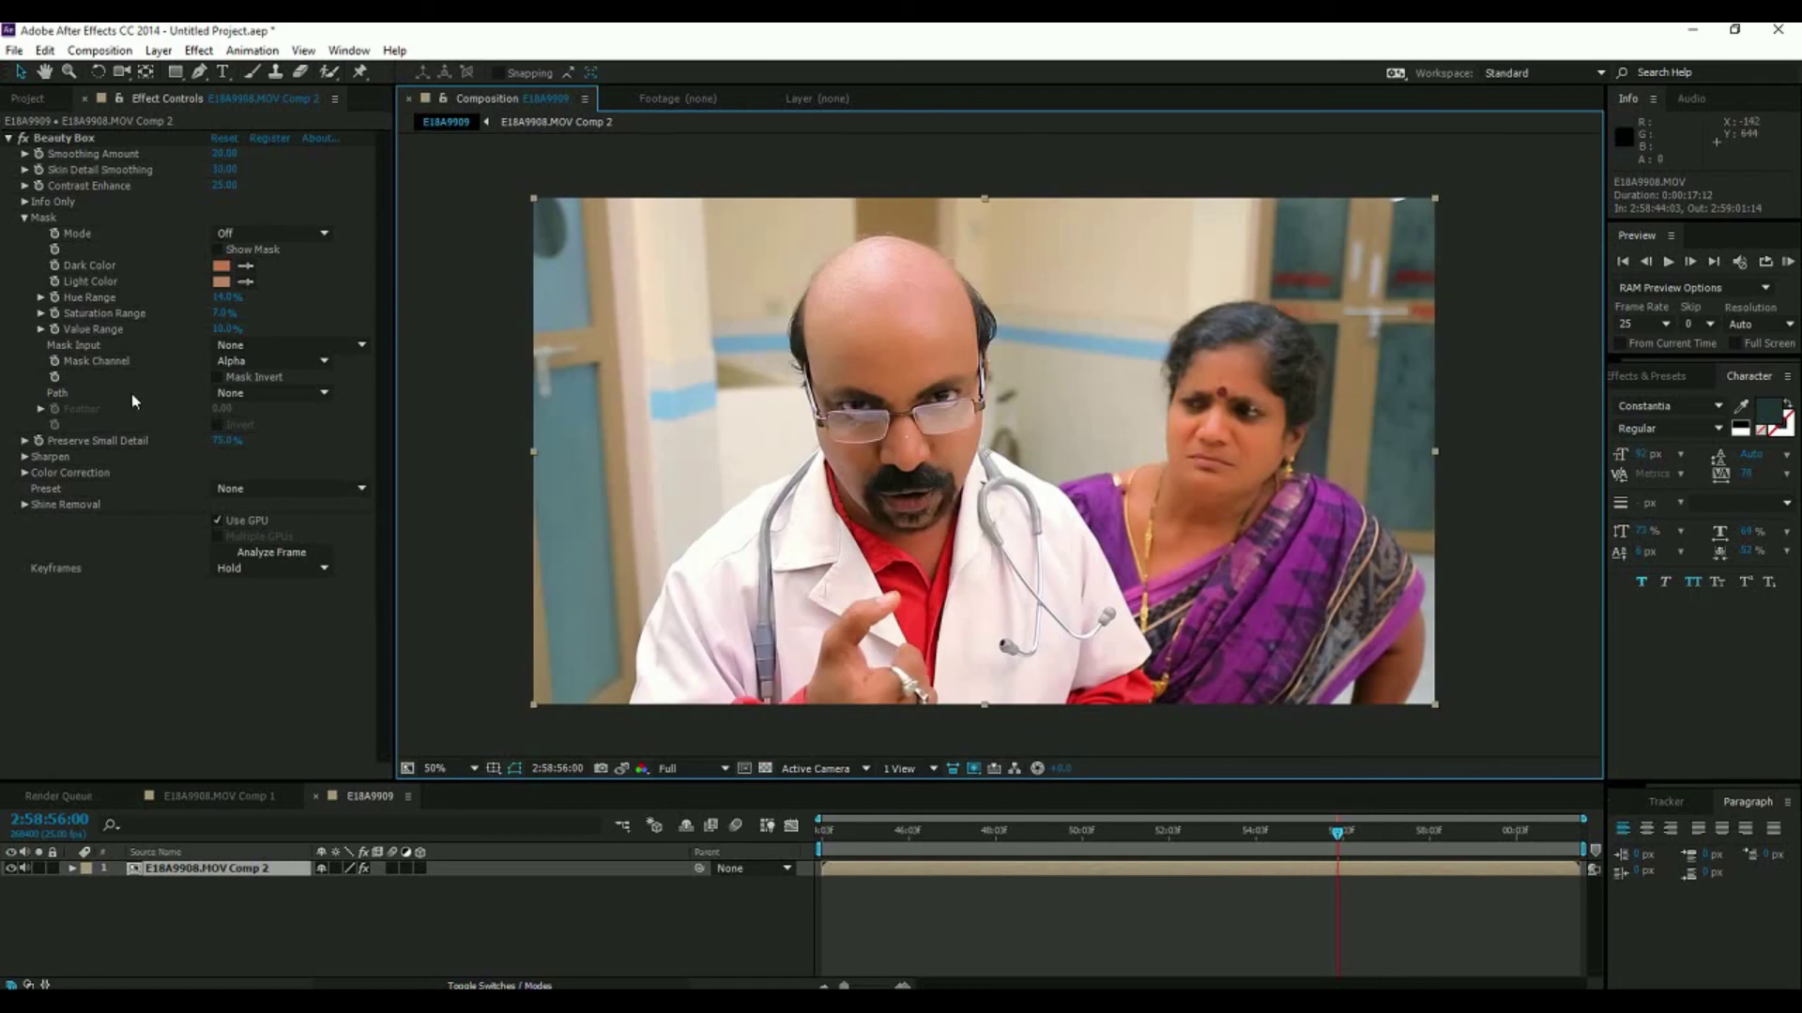
Set Beauty Box Color Correction to Adjust Brightness 5 and Adjust Saturation -5, then compare against the snapshot.
left_click(26, 473)
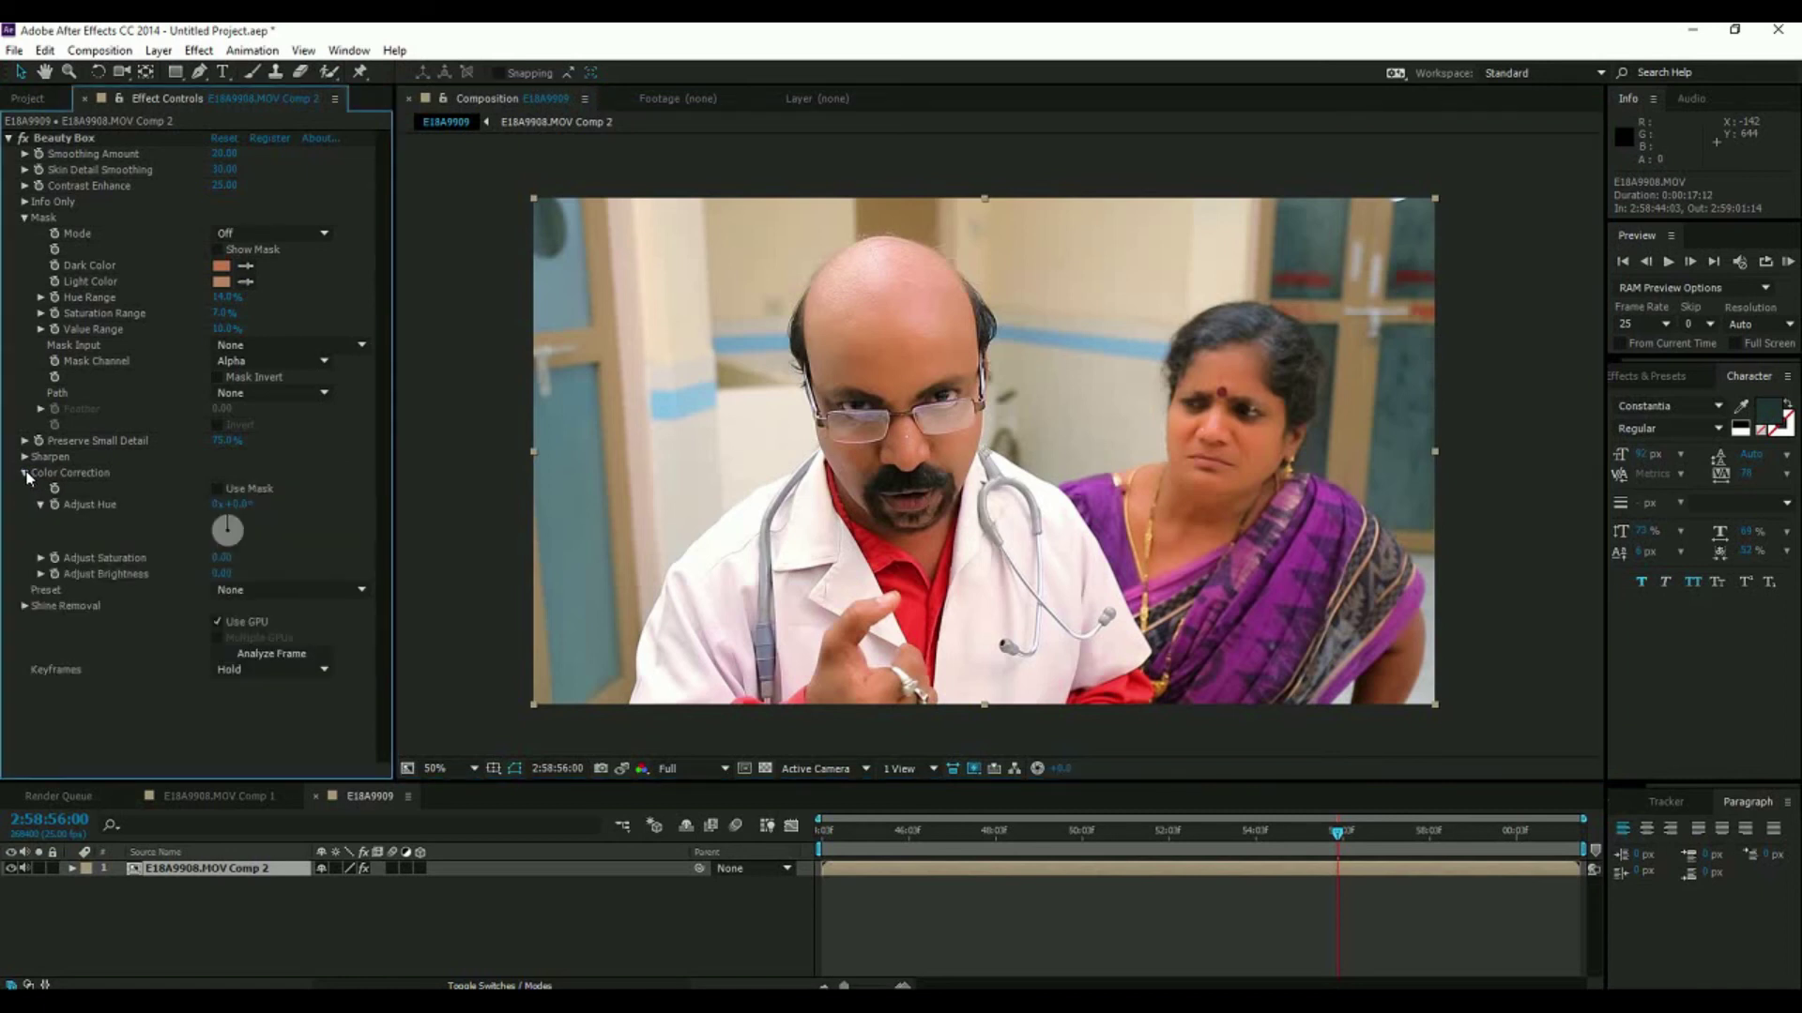
left_click(222, 574)
key("Return")
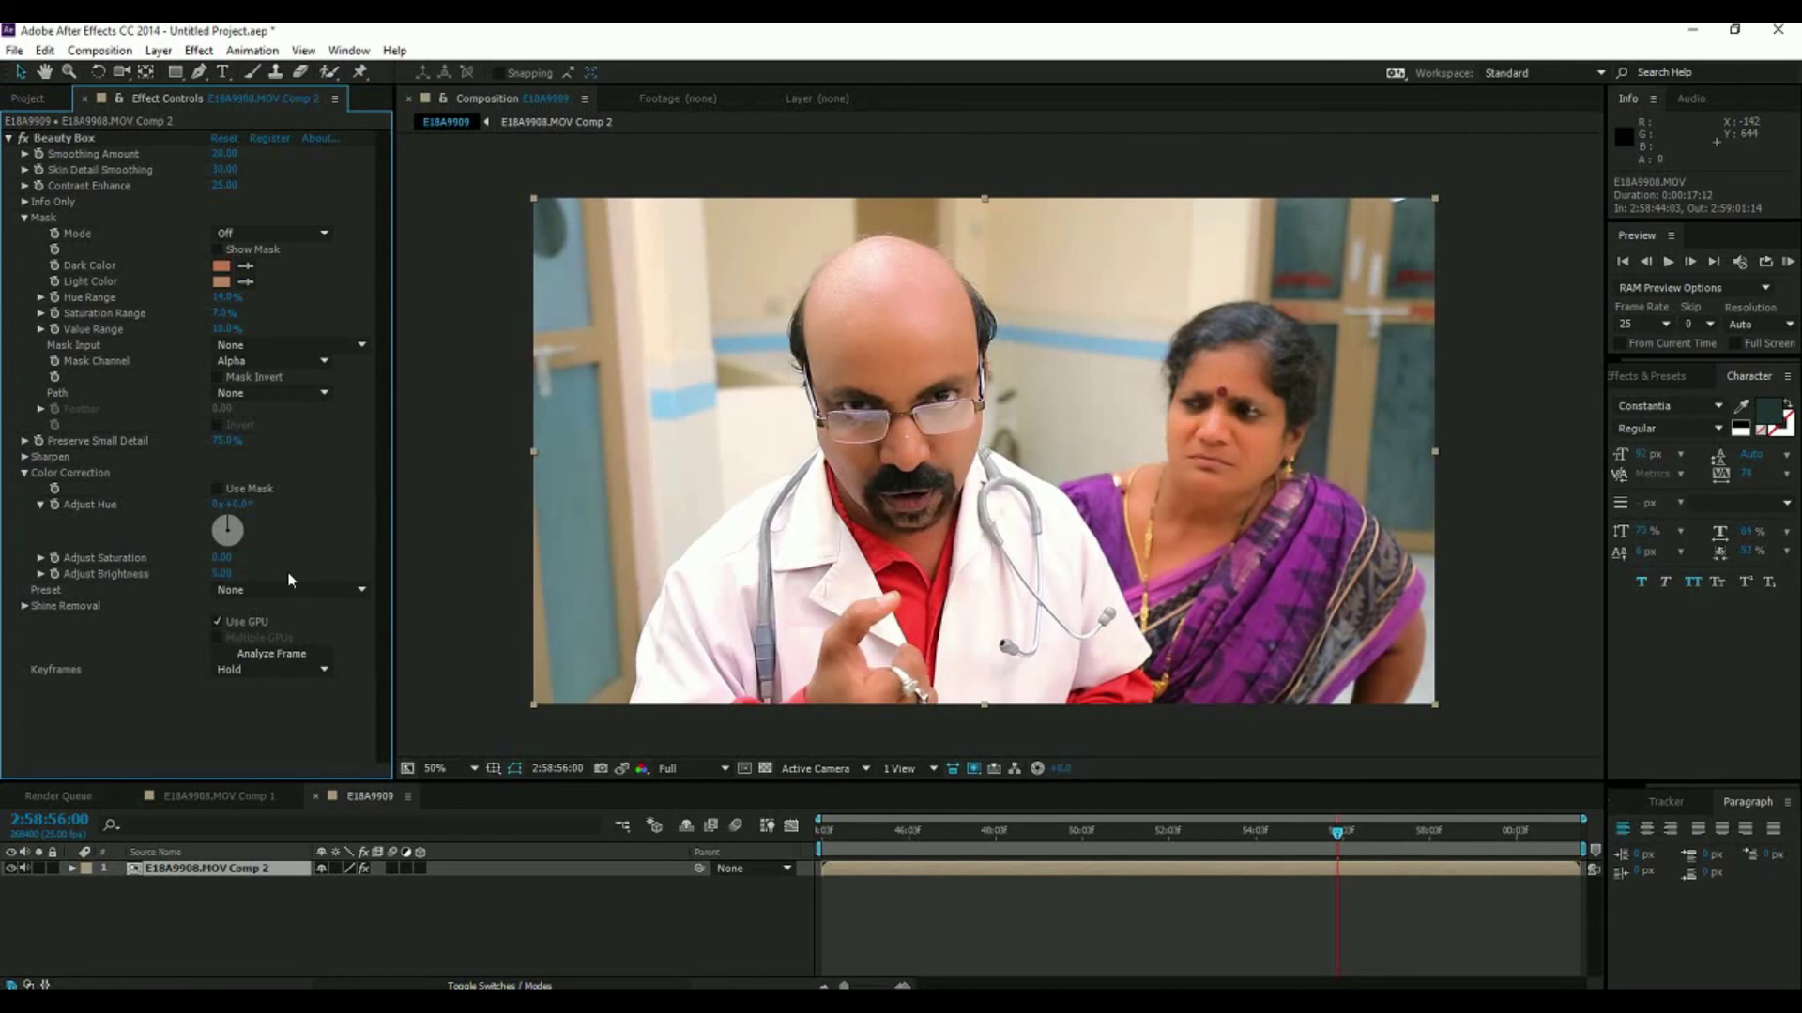
left_click(219, 558)
type("5")
key("Return")
left_click(621, 770)
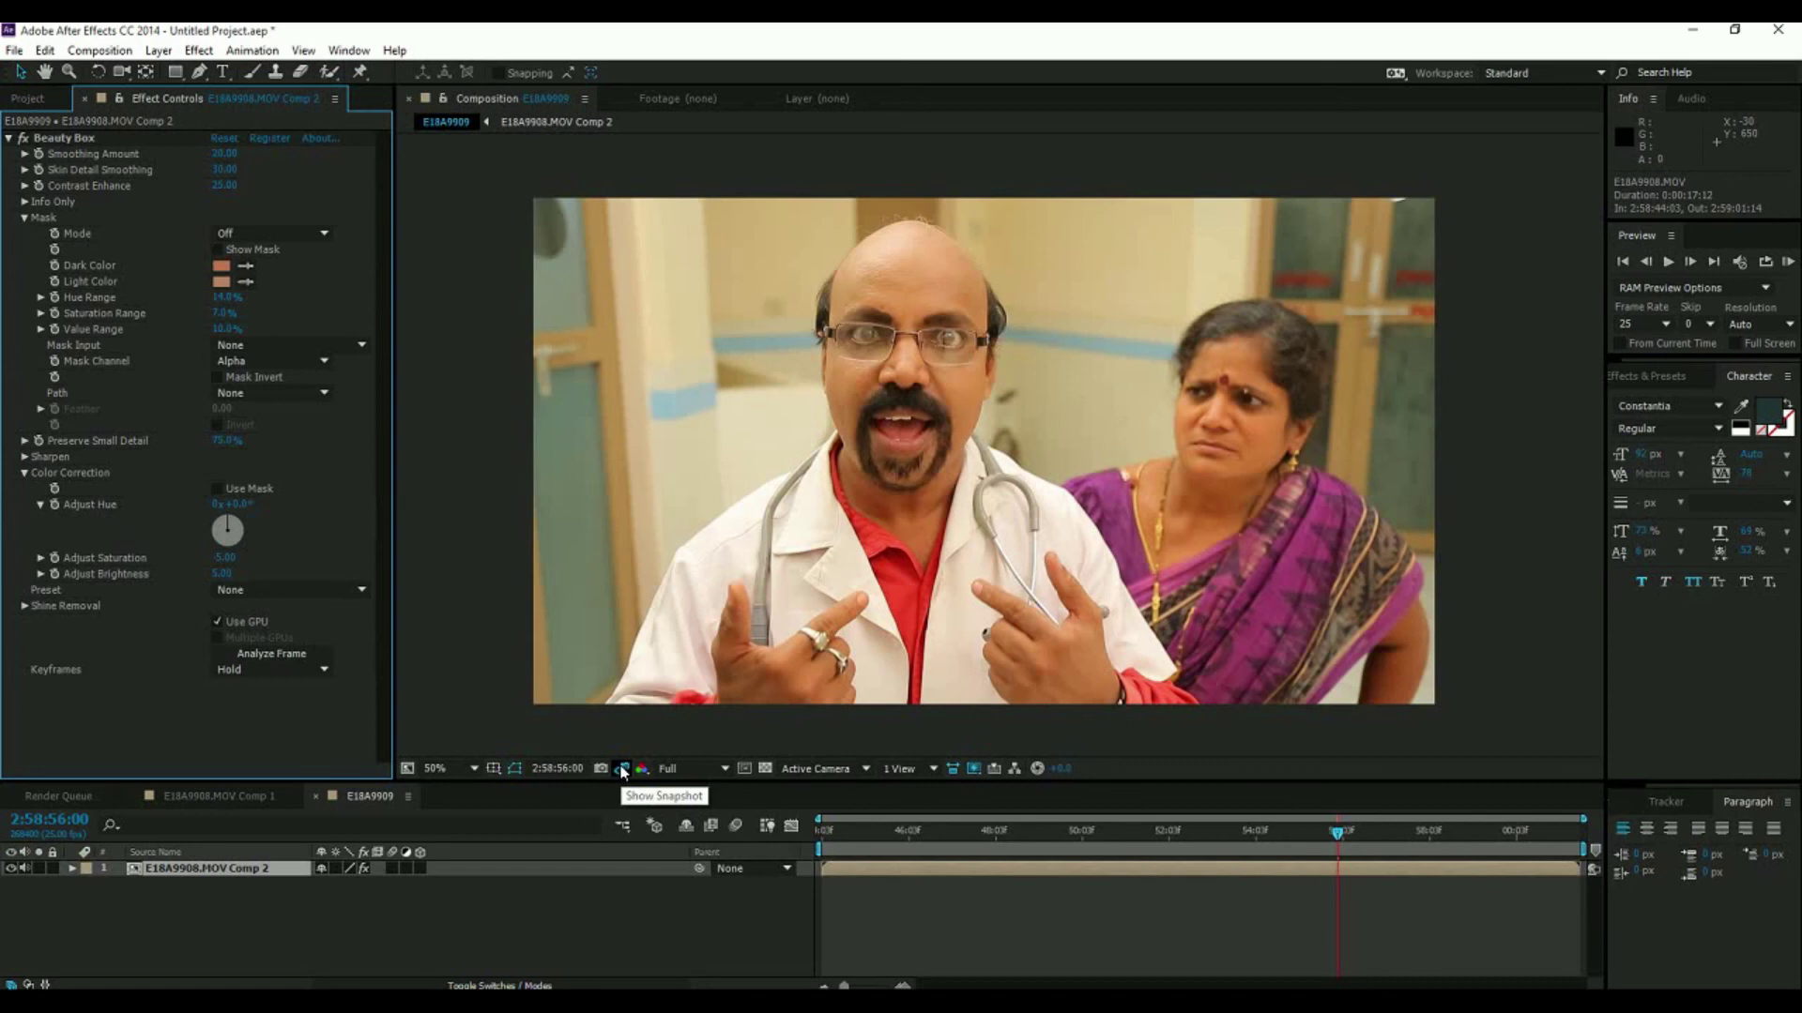
Flip between the E18A9908.MOV Comp 1, E18A9908.MOV Comp 2 and E18A9909 compositions.
left_click(622, 770)
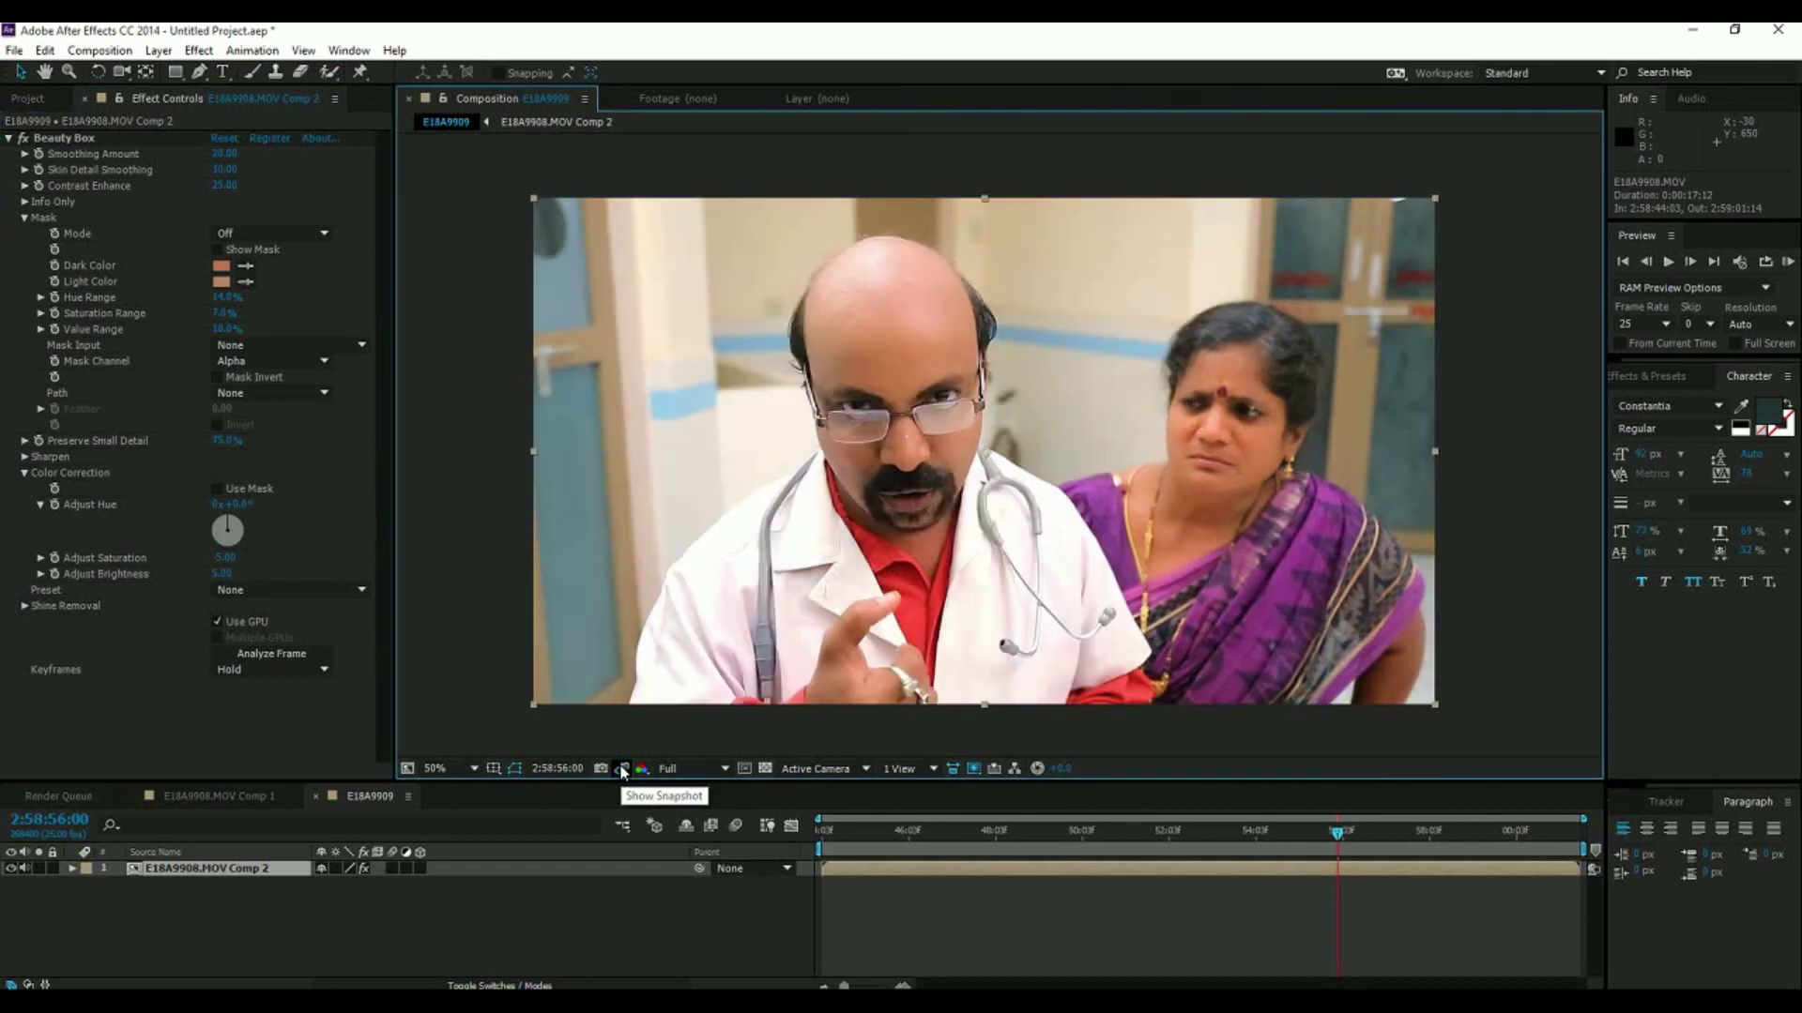
left_click(251, 796)
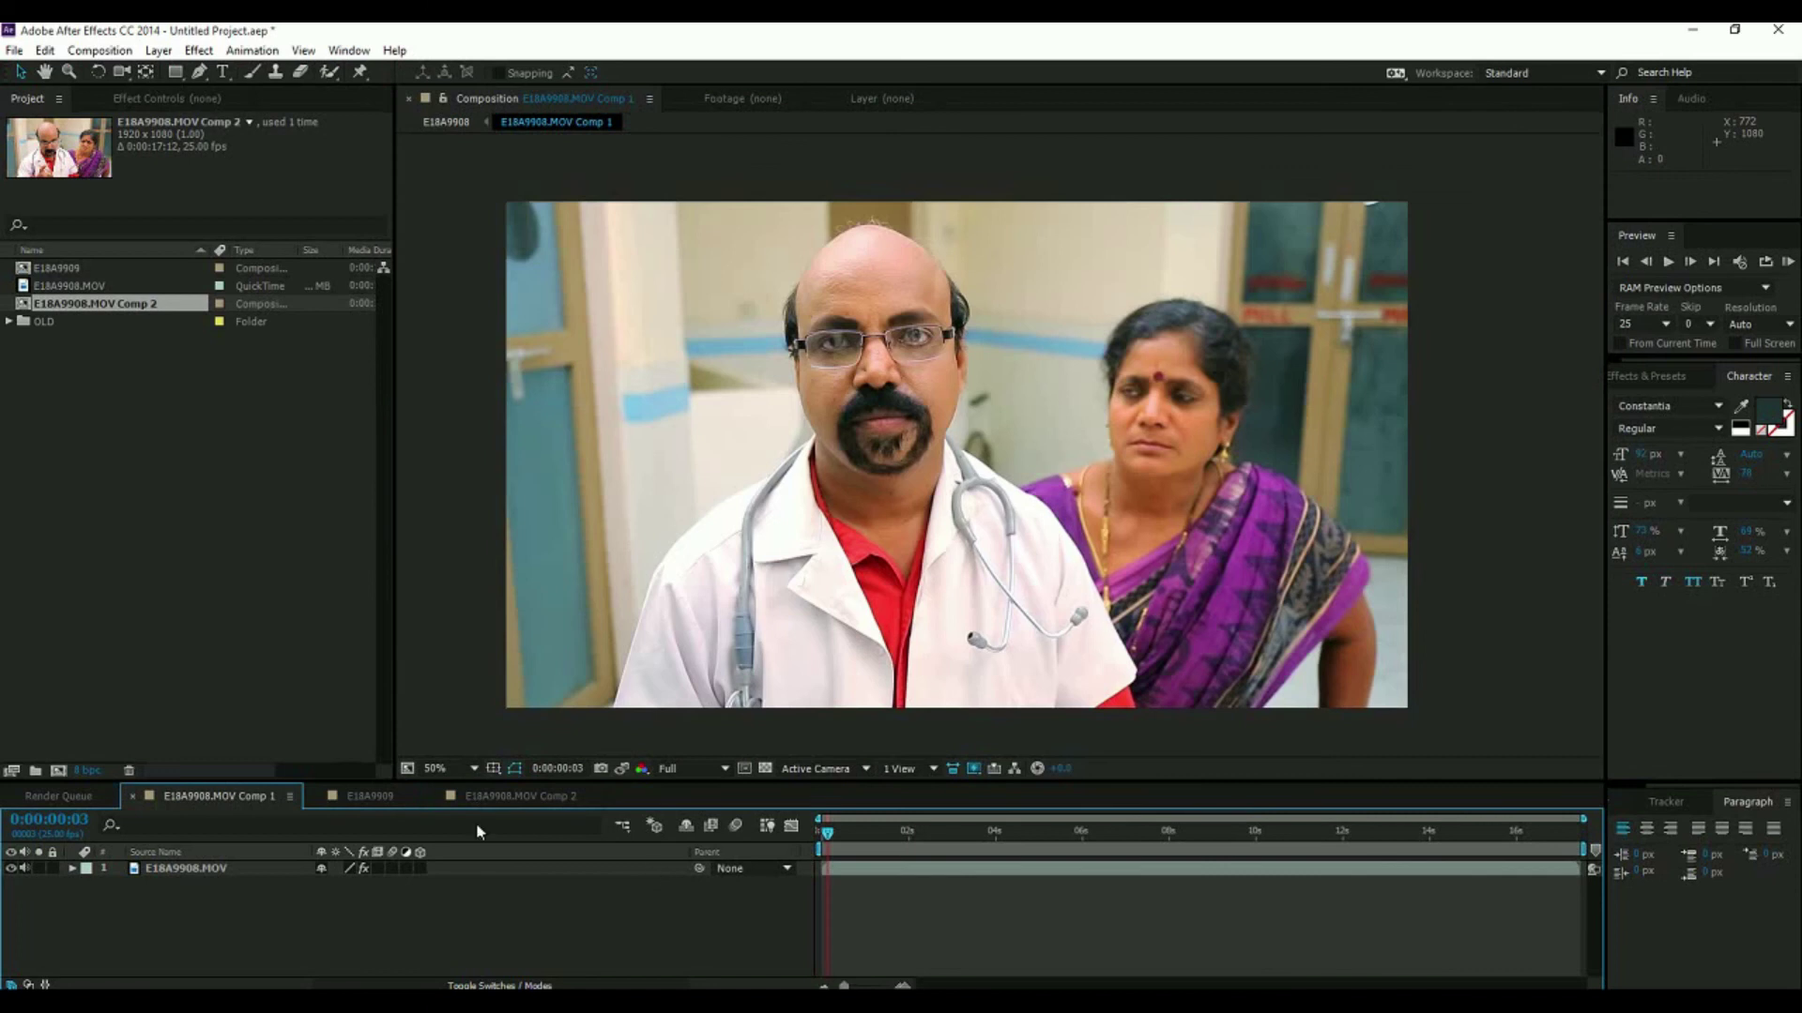
left_click(522, 797)
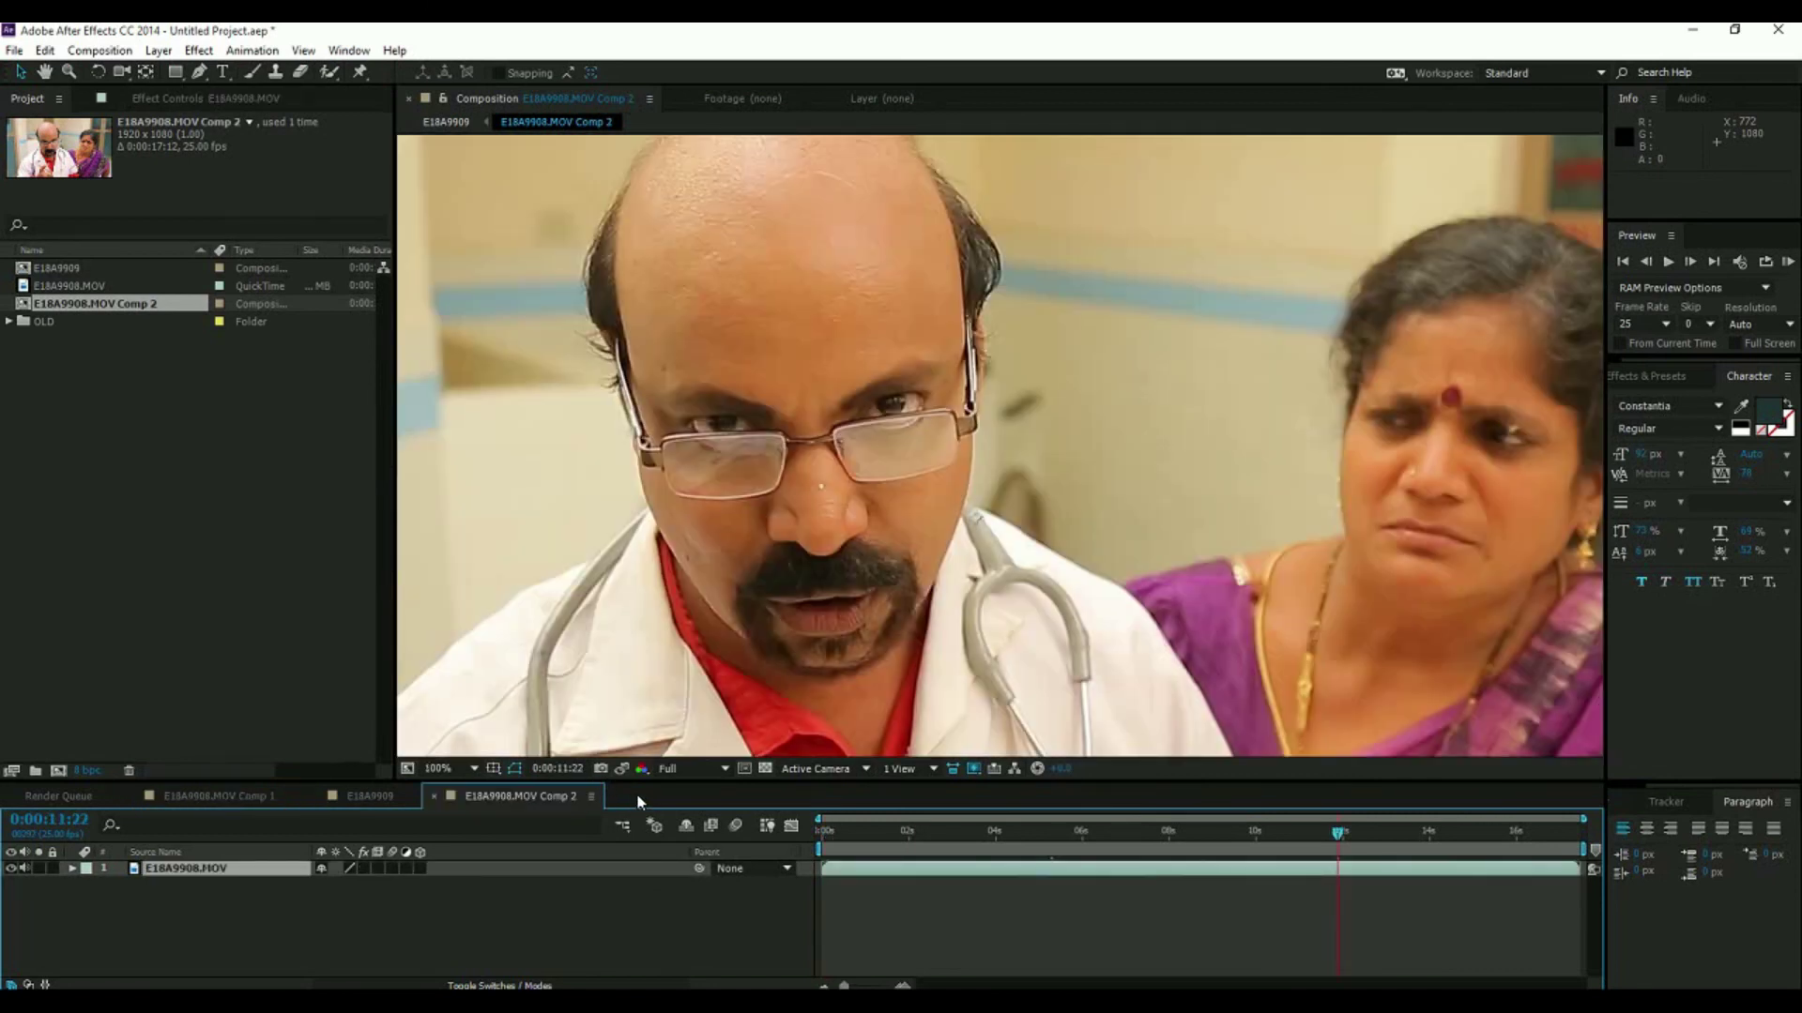
left_click(368, 797)
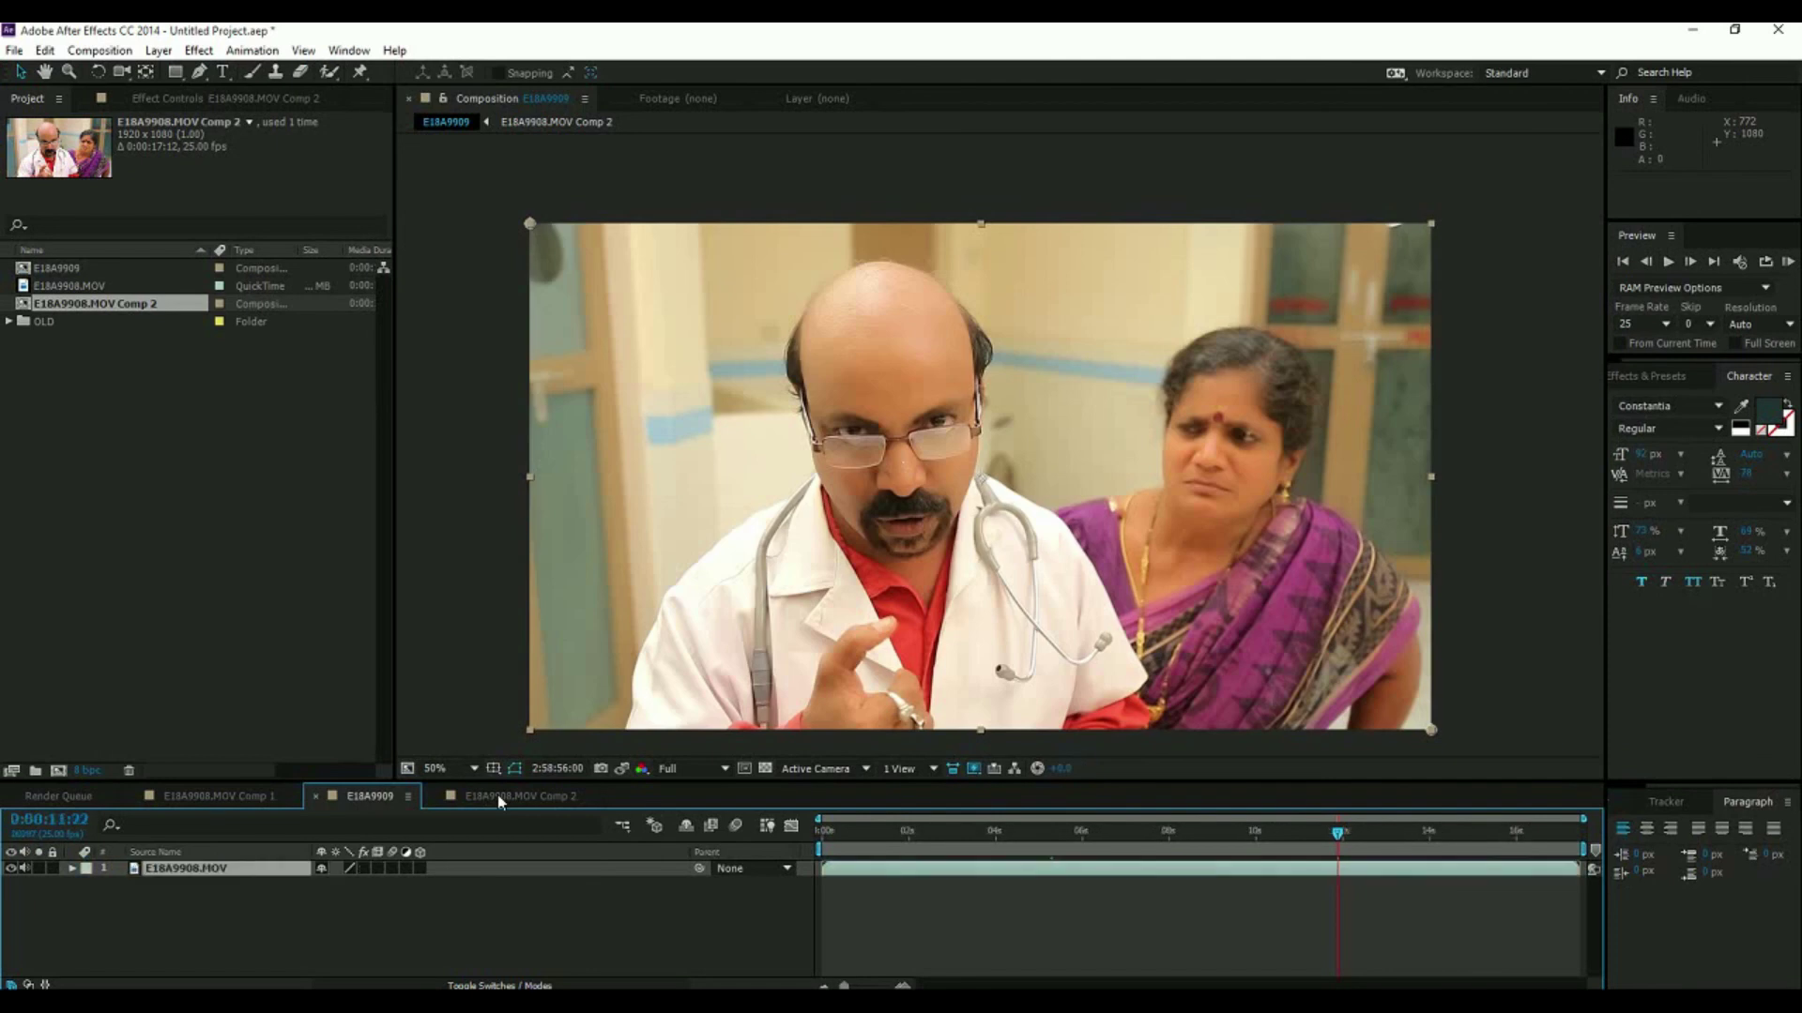
left_click(498, 796)
left_click(368, 796)
View E18A9908.MOV Comp 2 at 50% with its layer effects toggled off and on, then return to E18A9909.
double_click(243, 869)
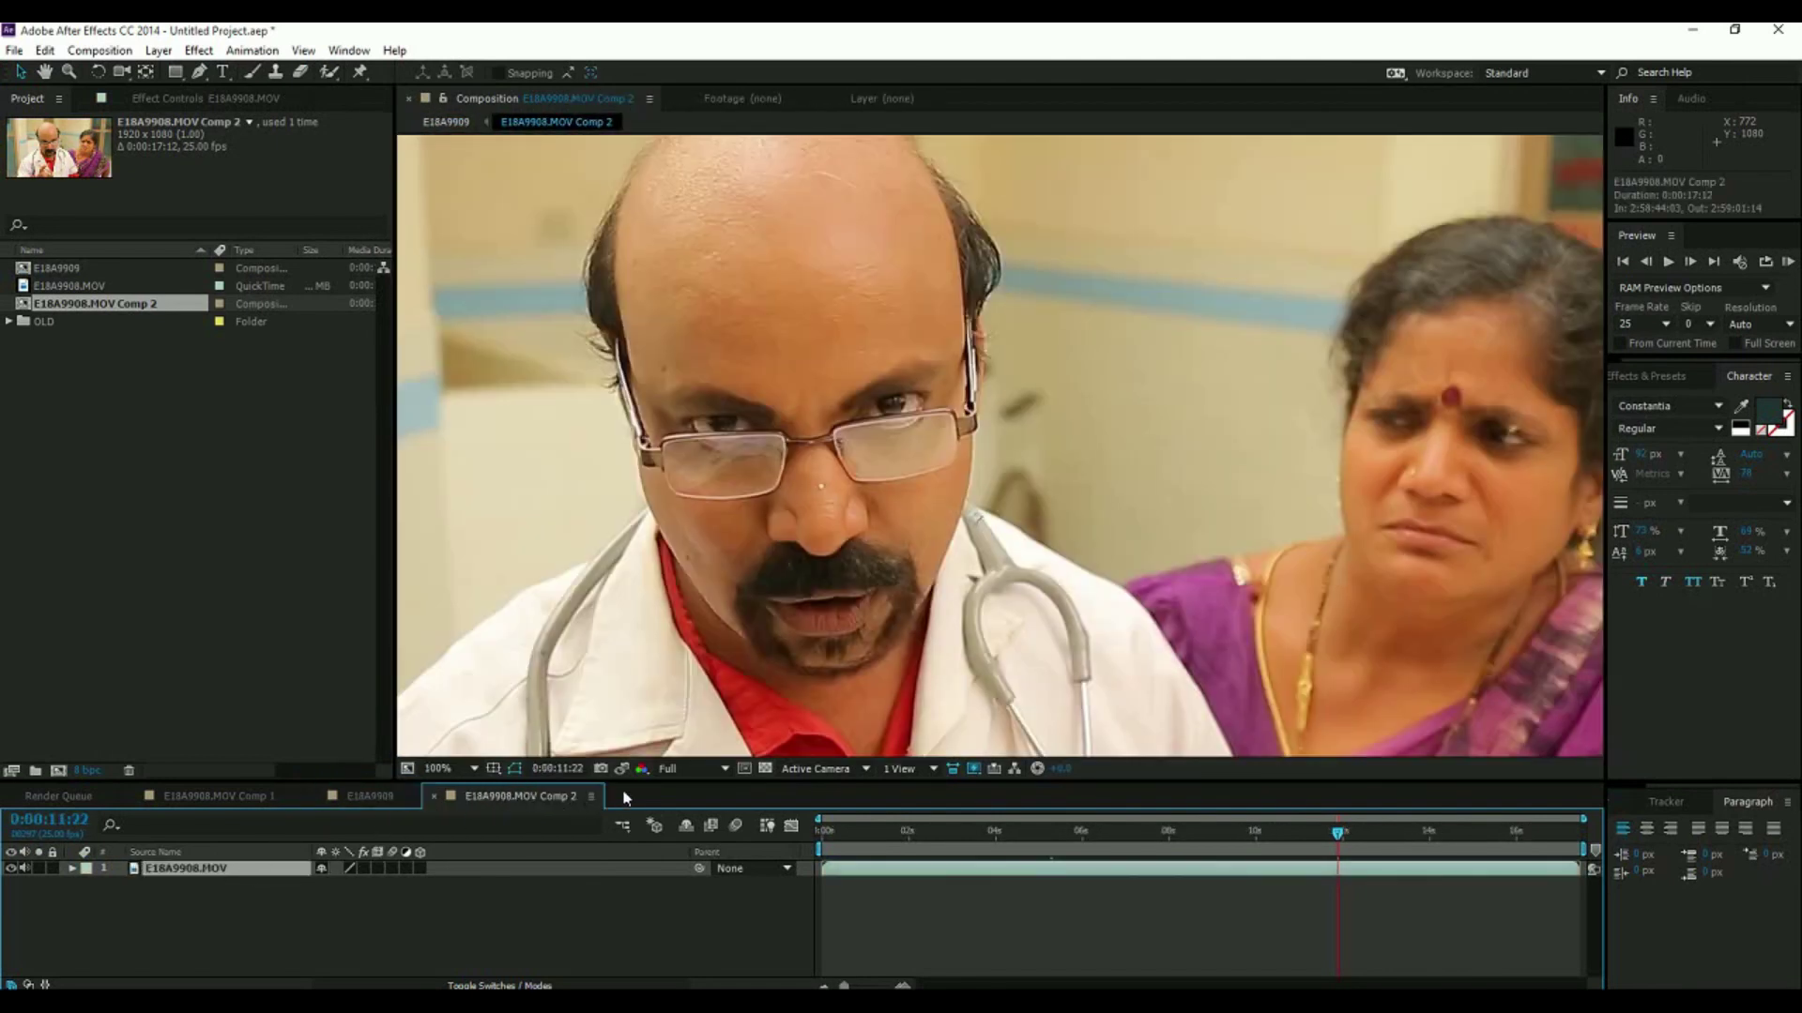
key("comma")
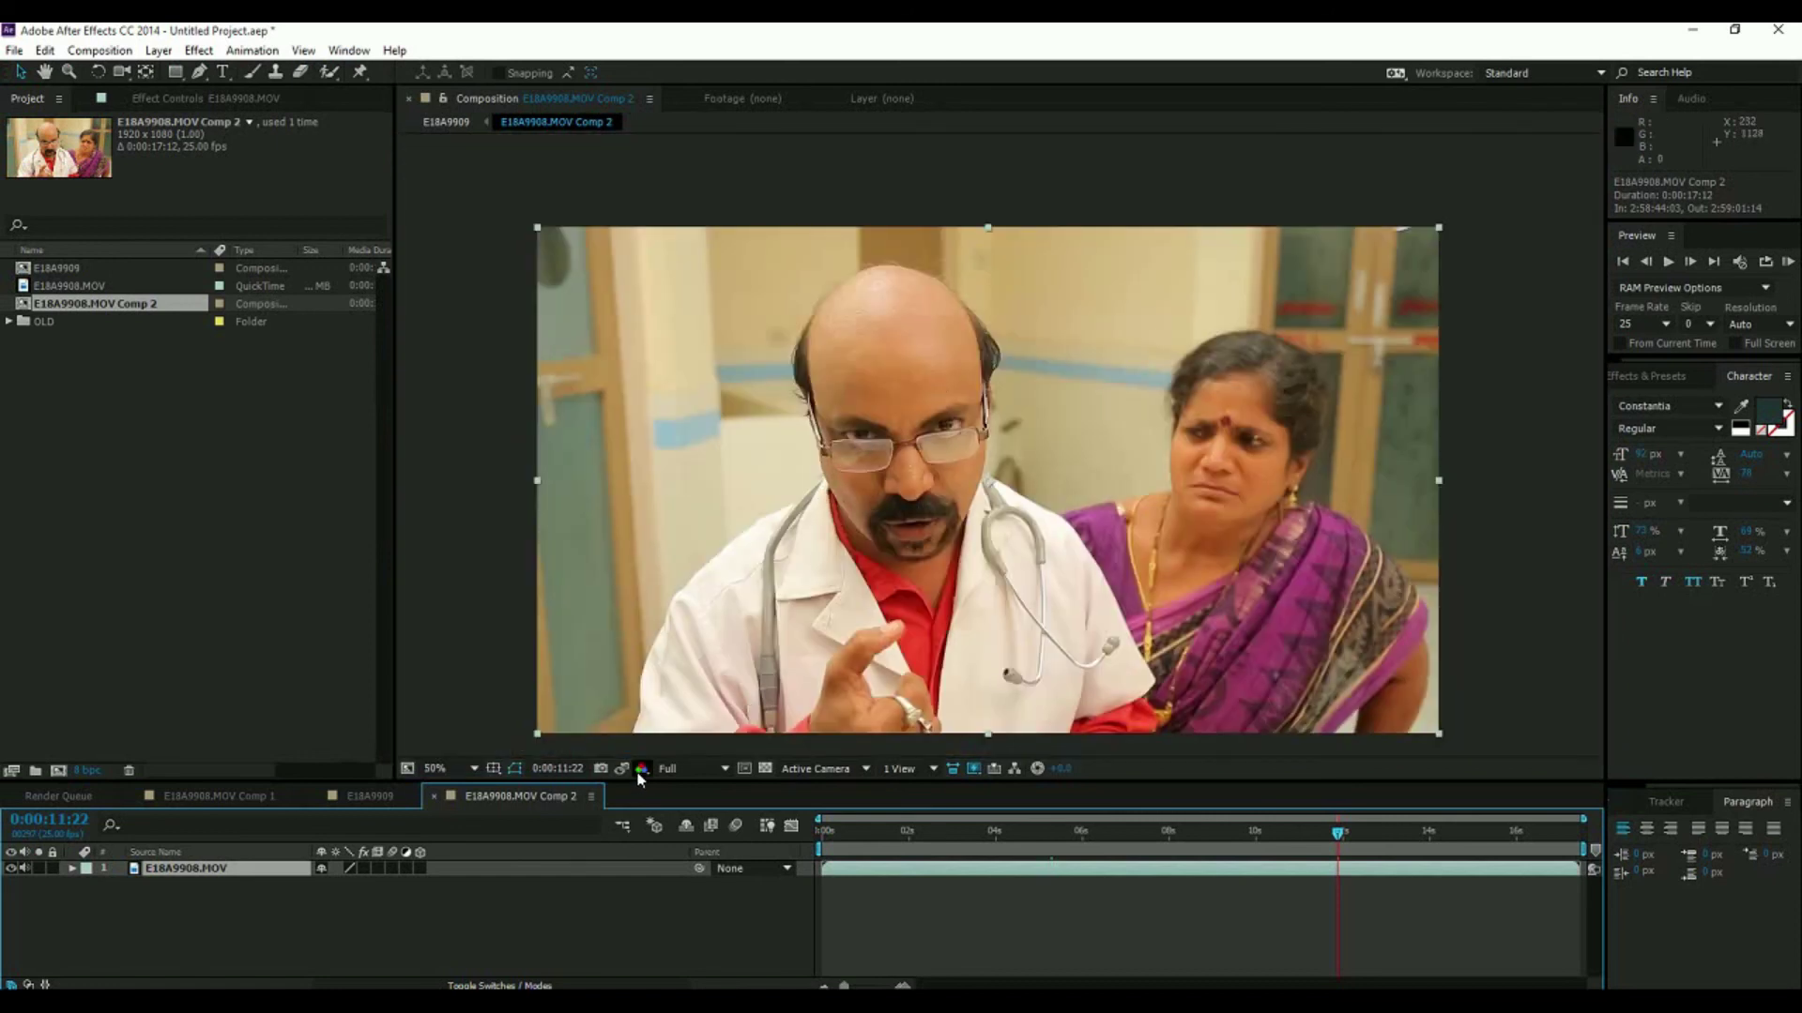
left_click(601, 770)
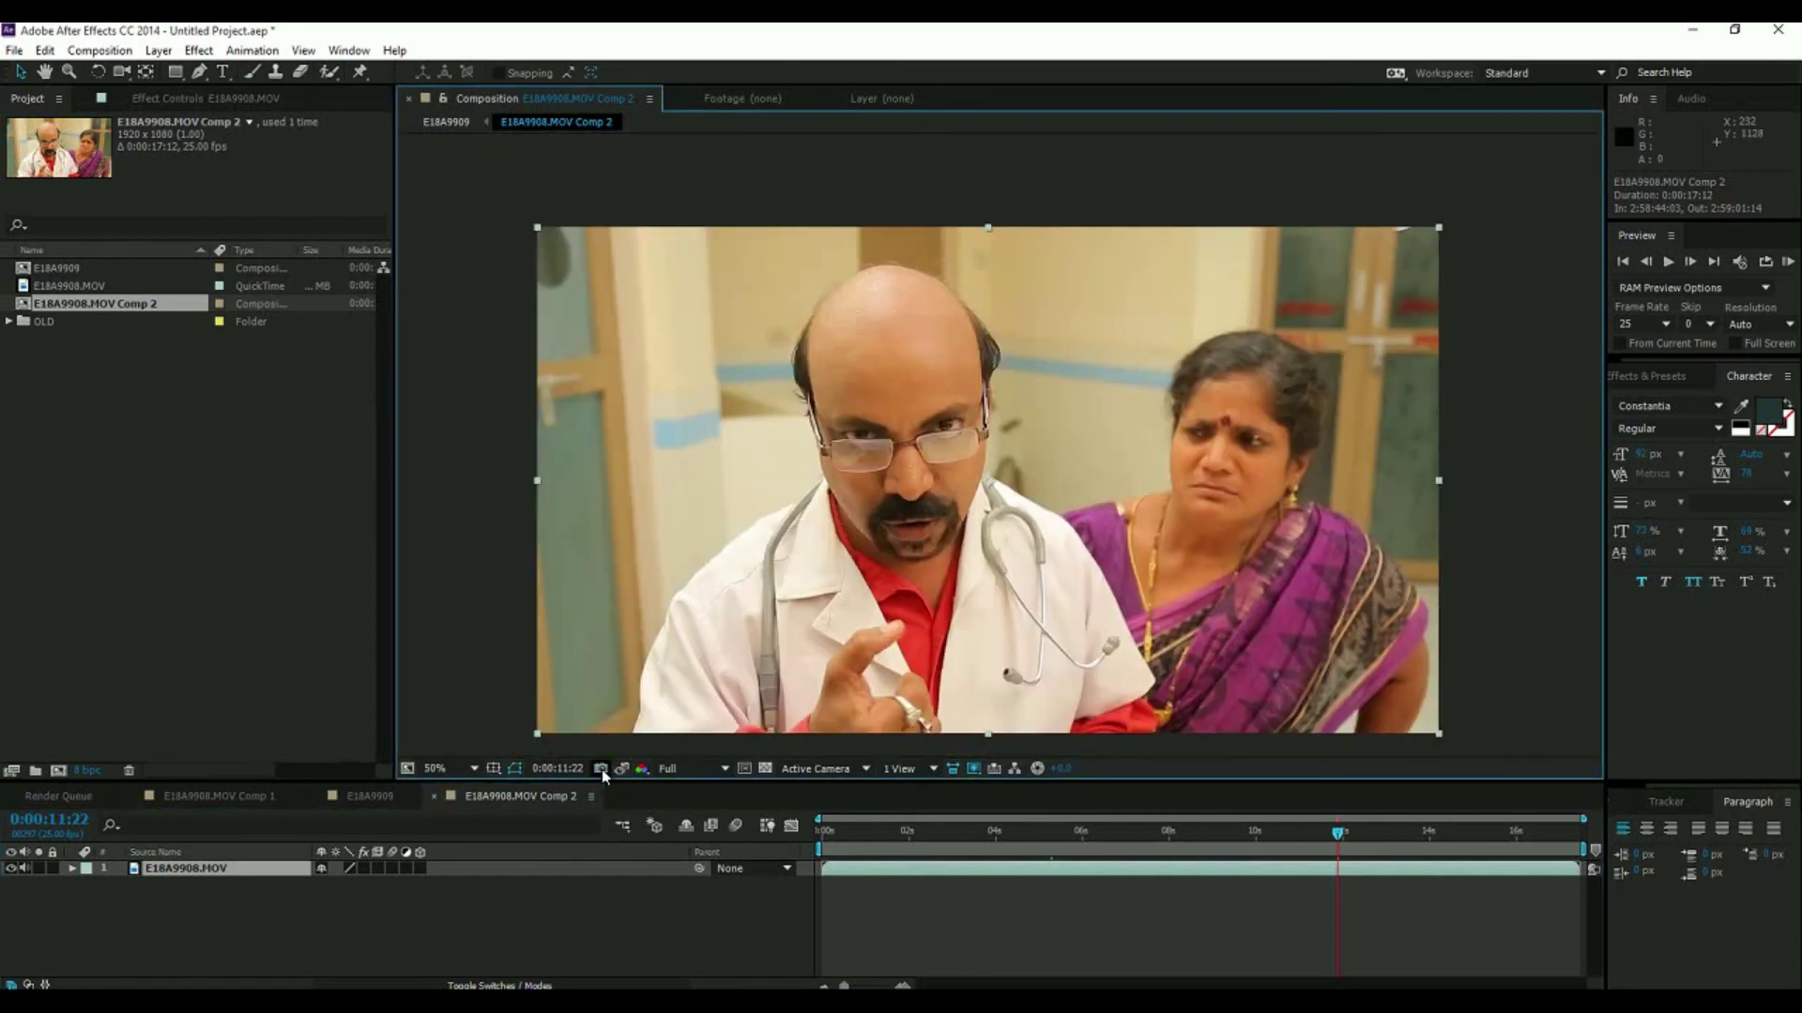
left_click(364, 868)
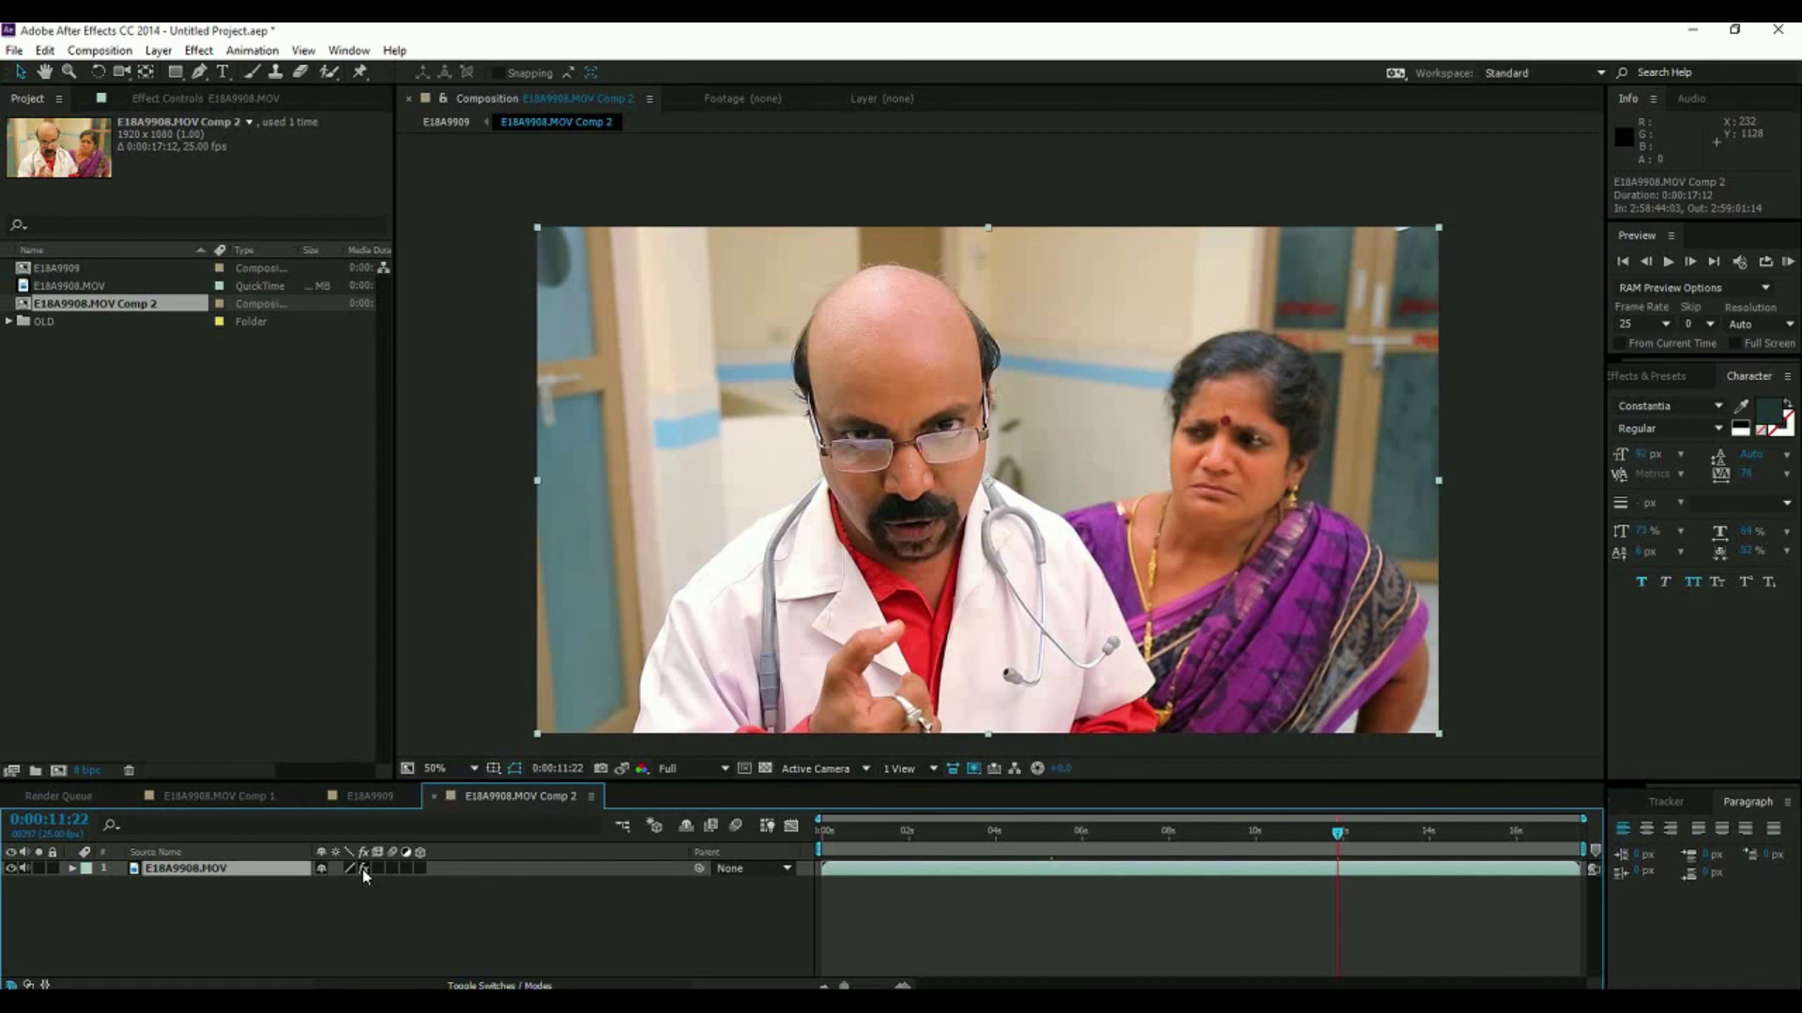
left_click(364, 869)
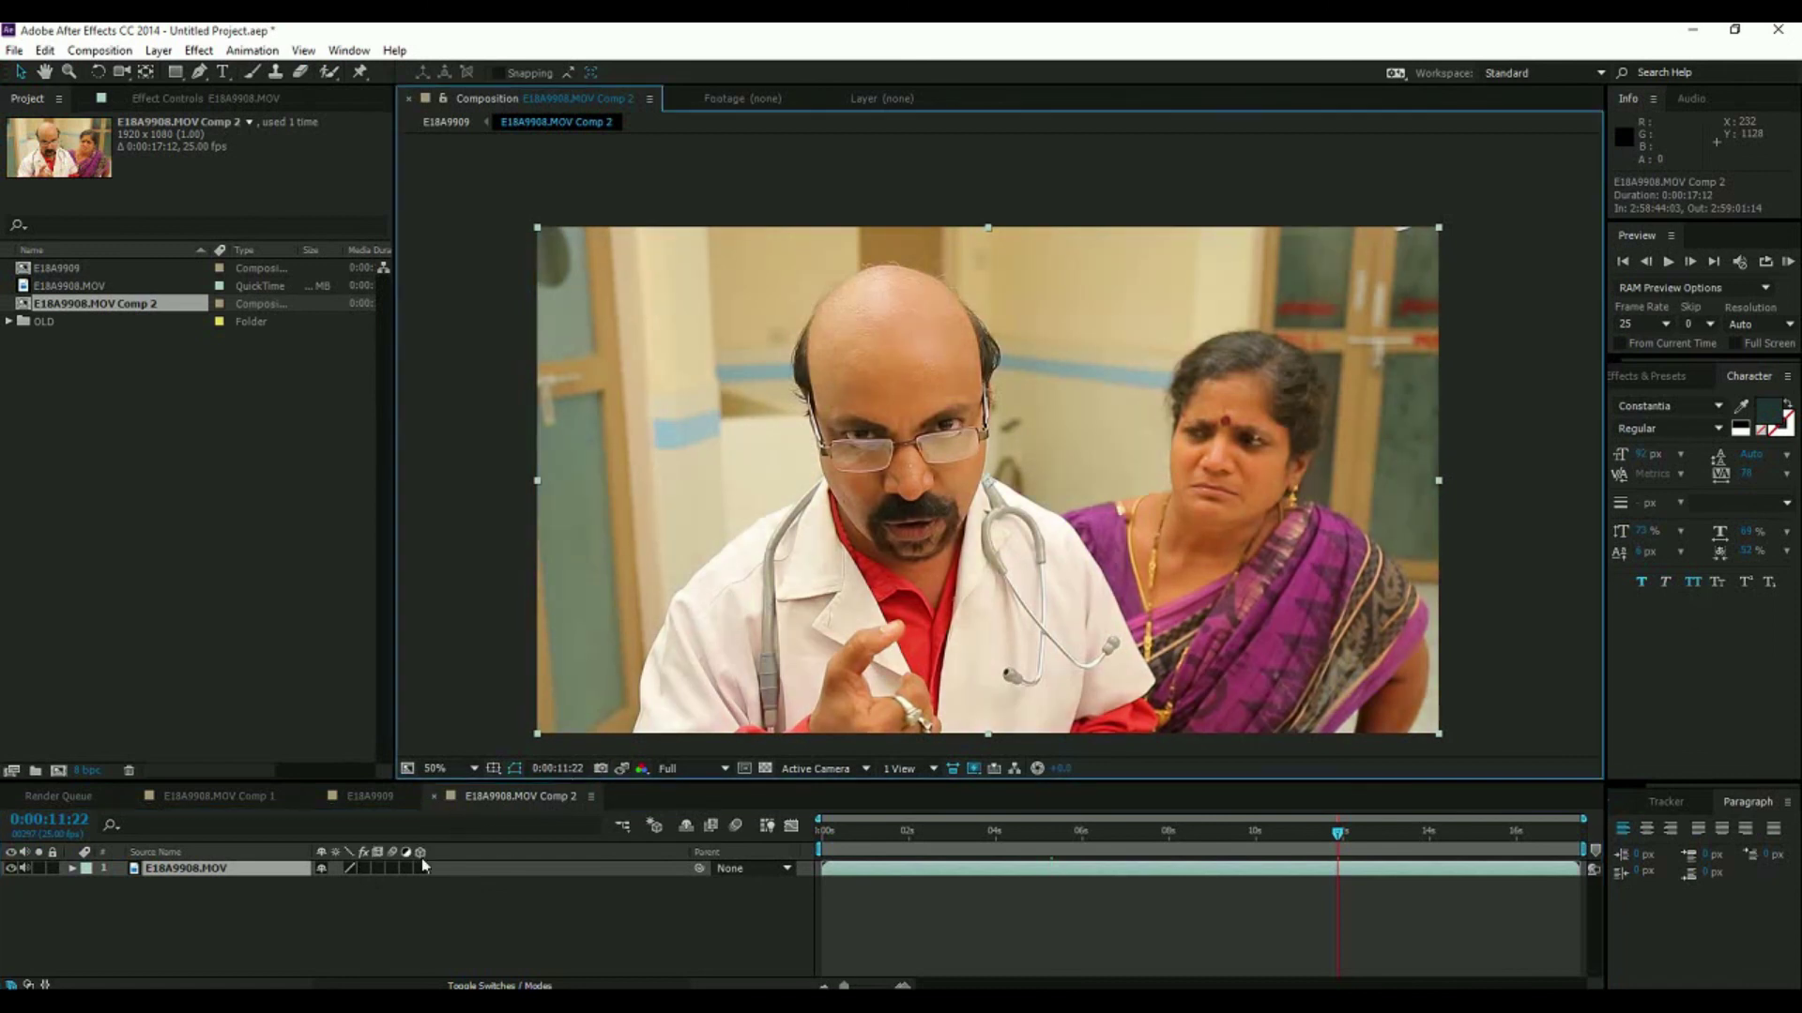
left_click(364, 869)
left_click(366, 800)
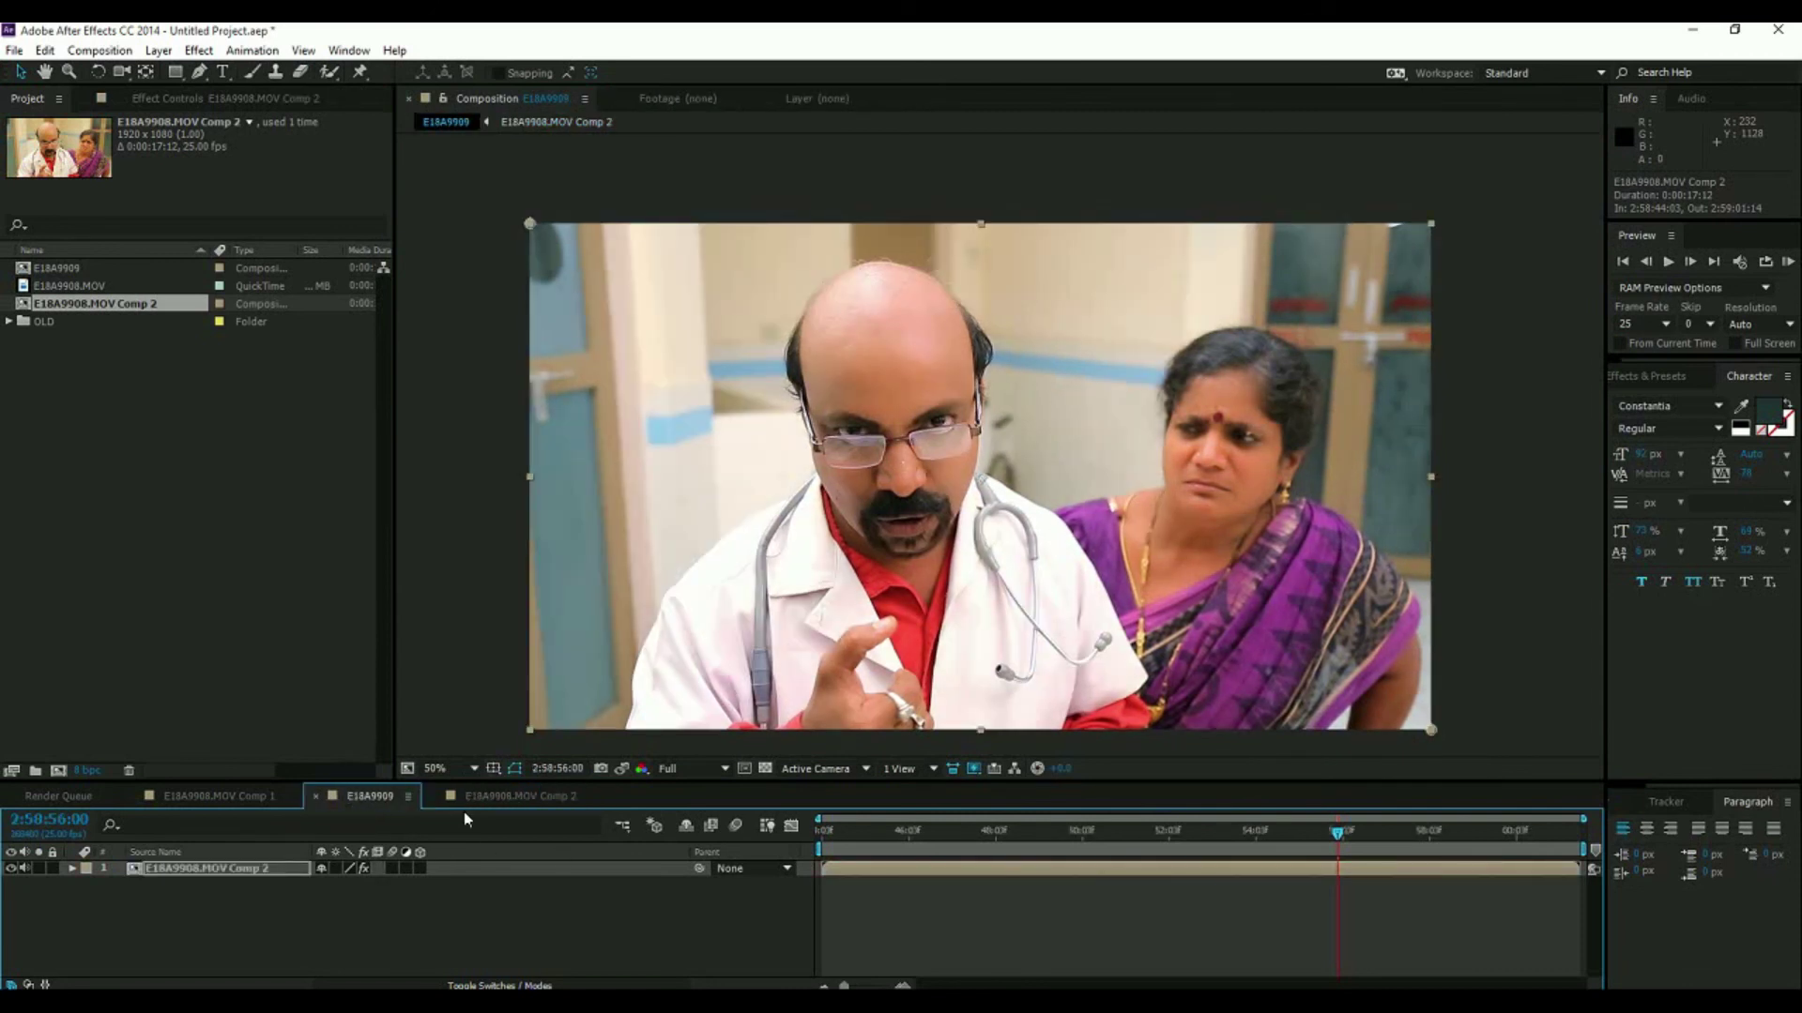
left_click(623, 770)
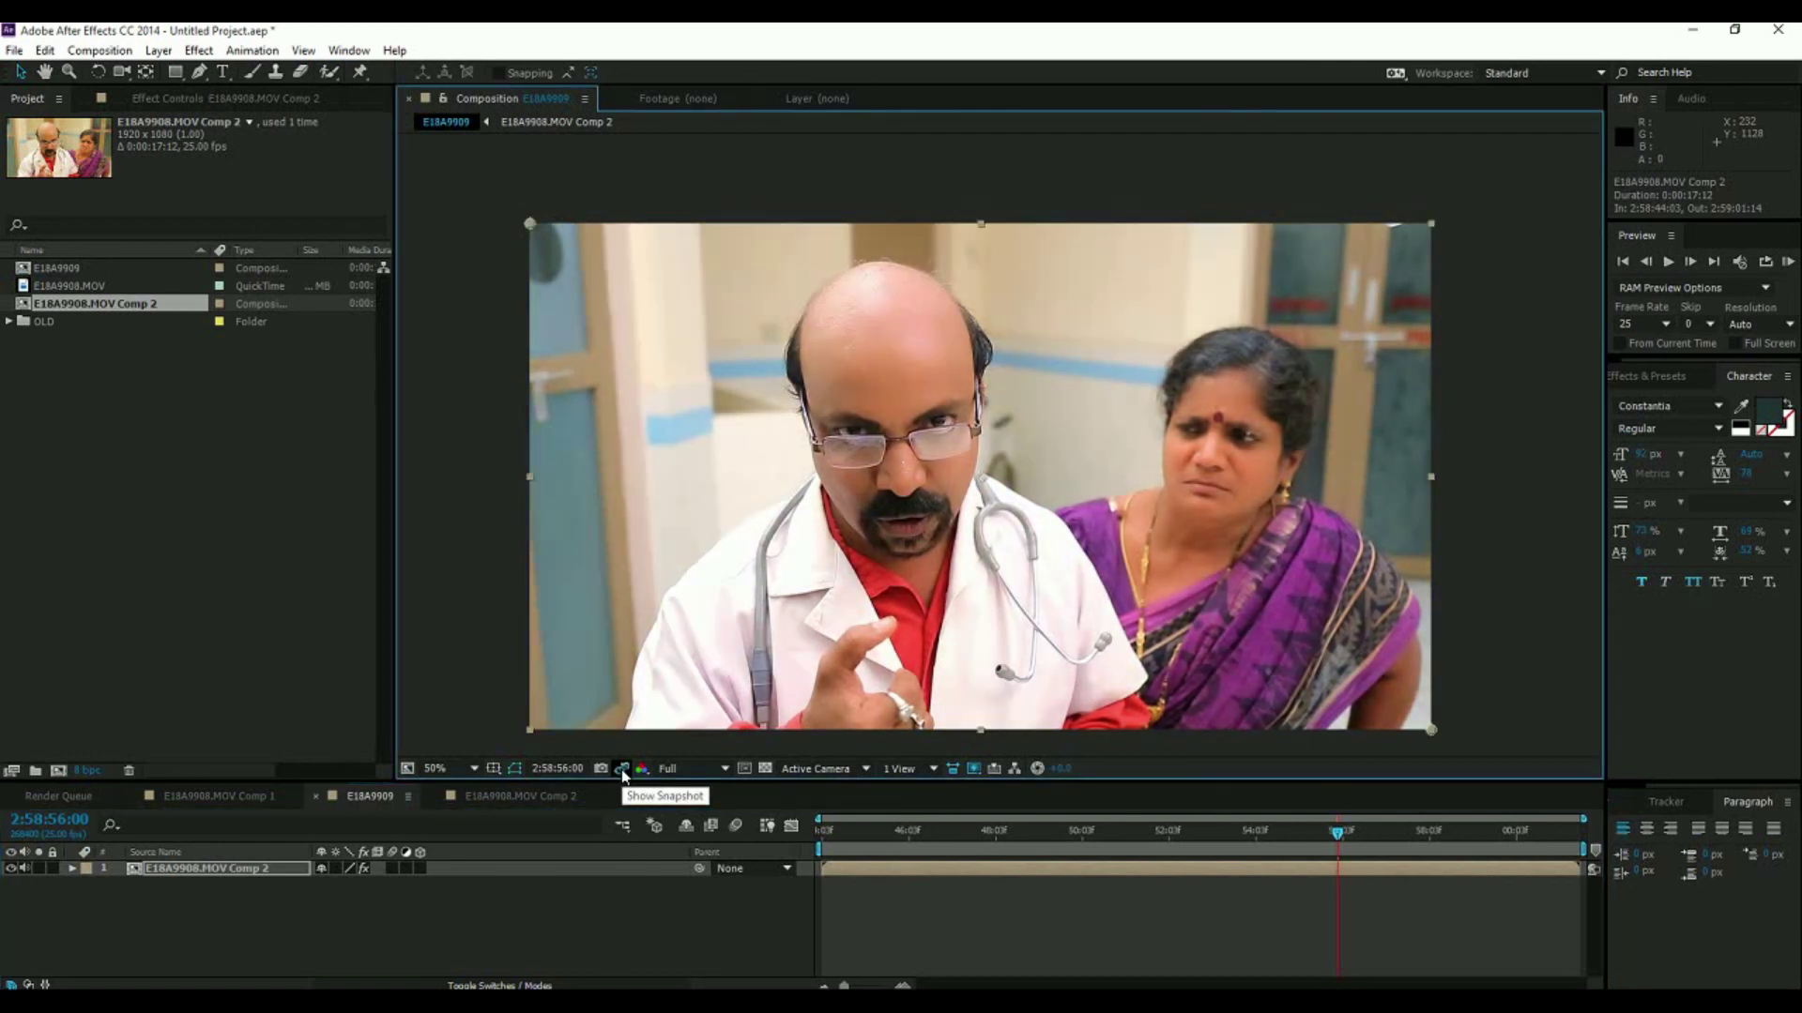
left_click(622, 770)
left_click(622, 771)
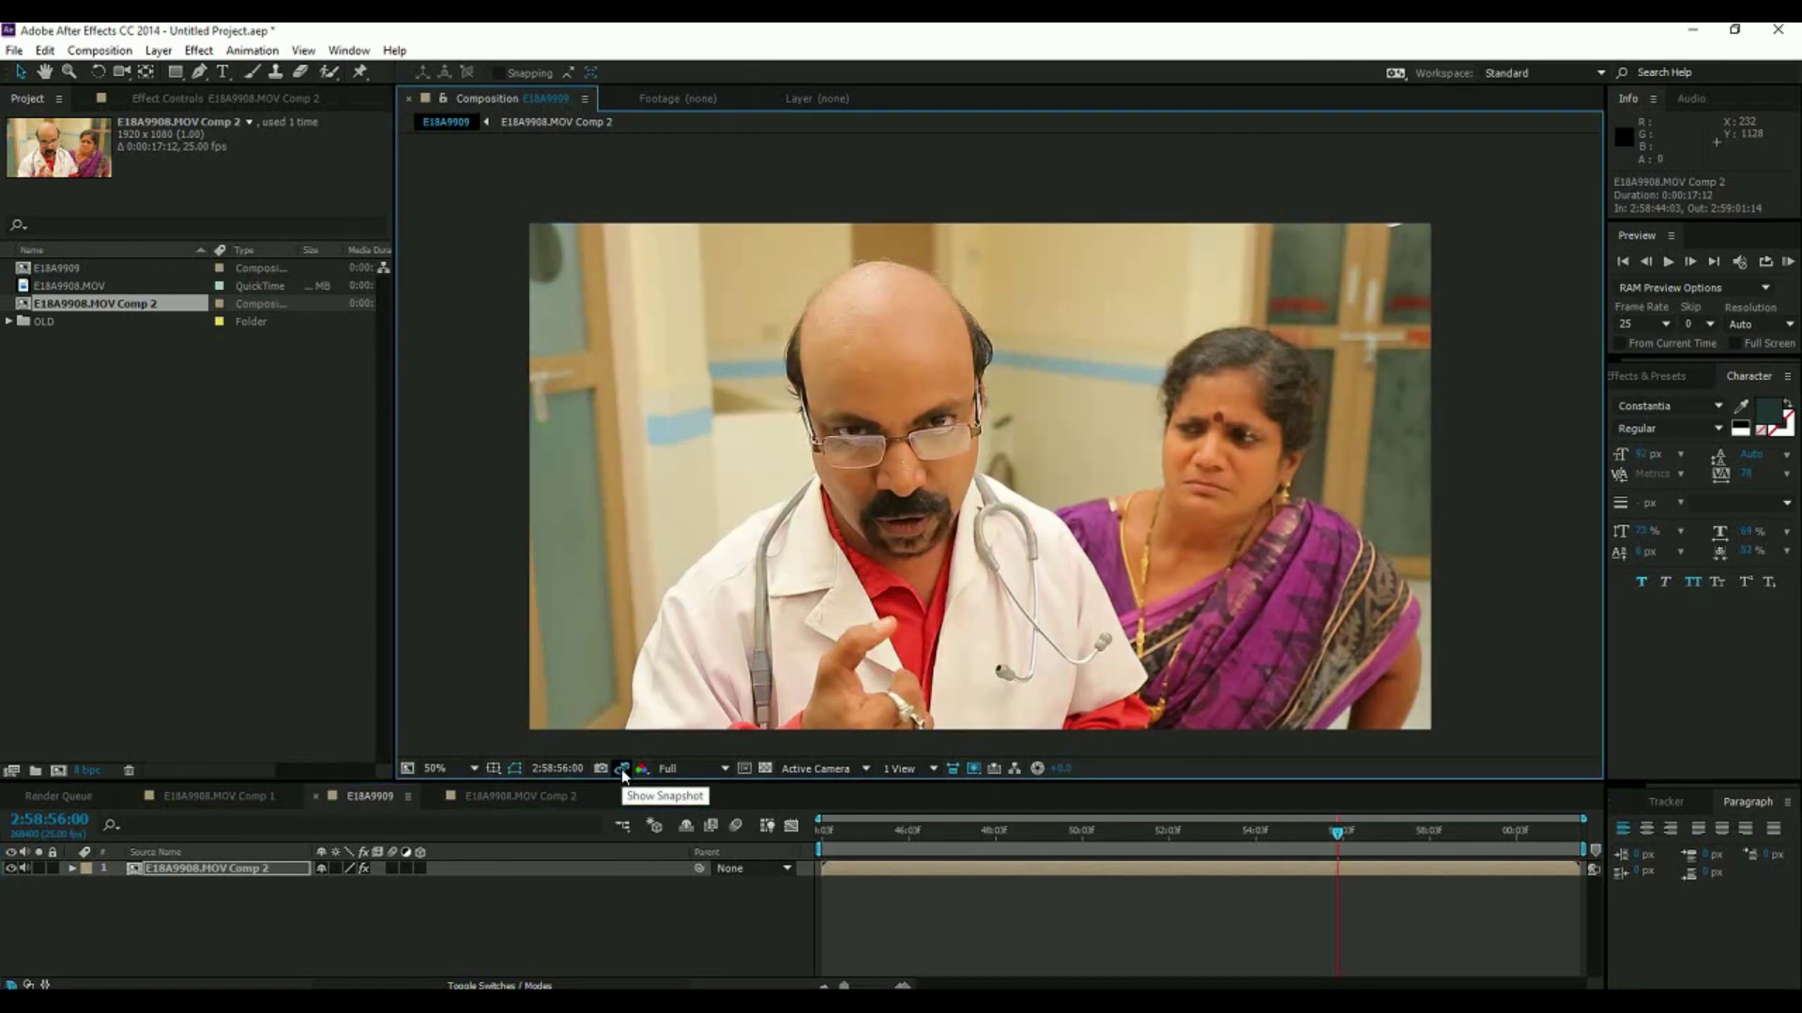